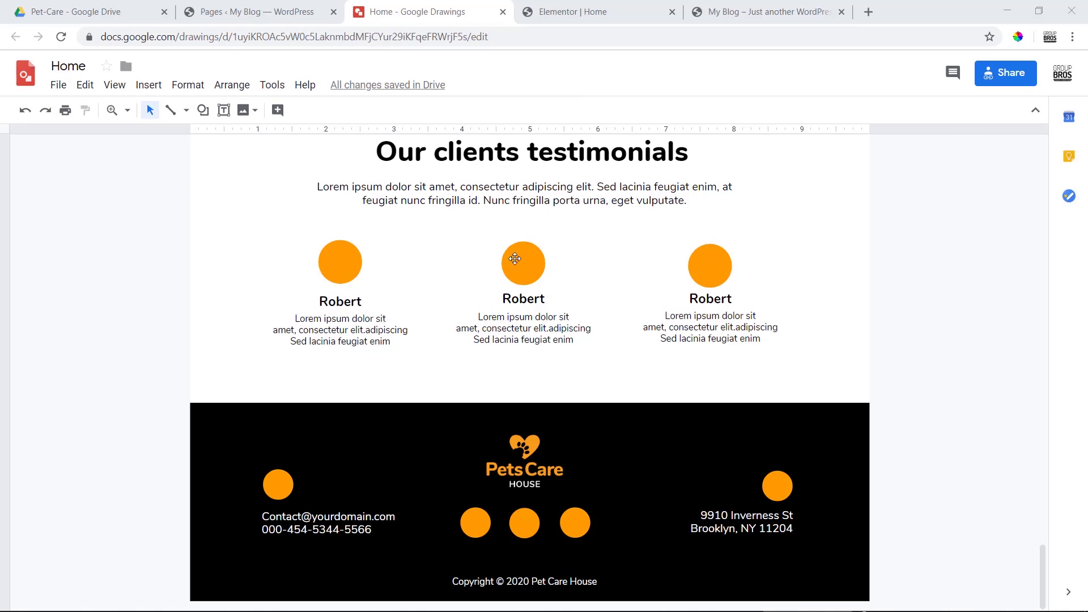
Check the testimonials design in the Google Drawings mockup, and add a single-column section below the orange banner in Elementor.
scroll(648, 405, "up", 4)
scroll(648, 406, "down", 4)
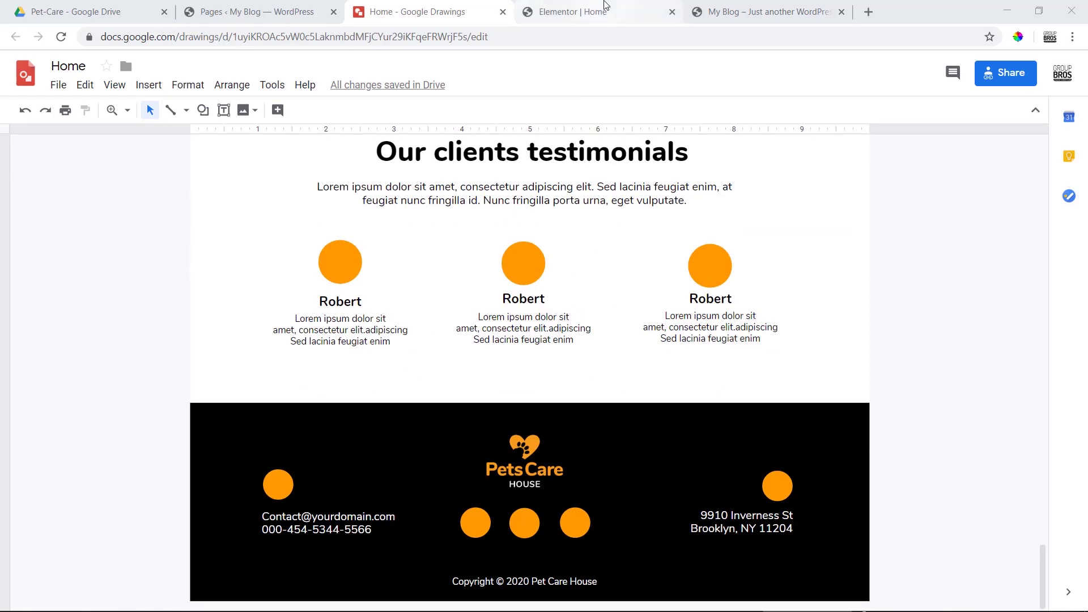
left_click(536, 10)
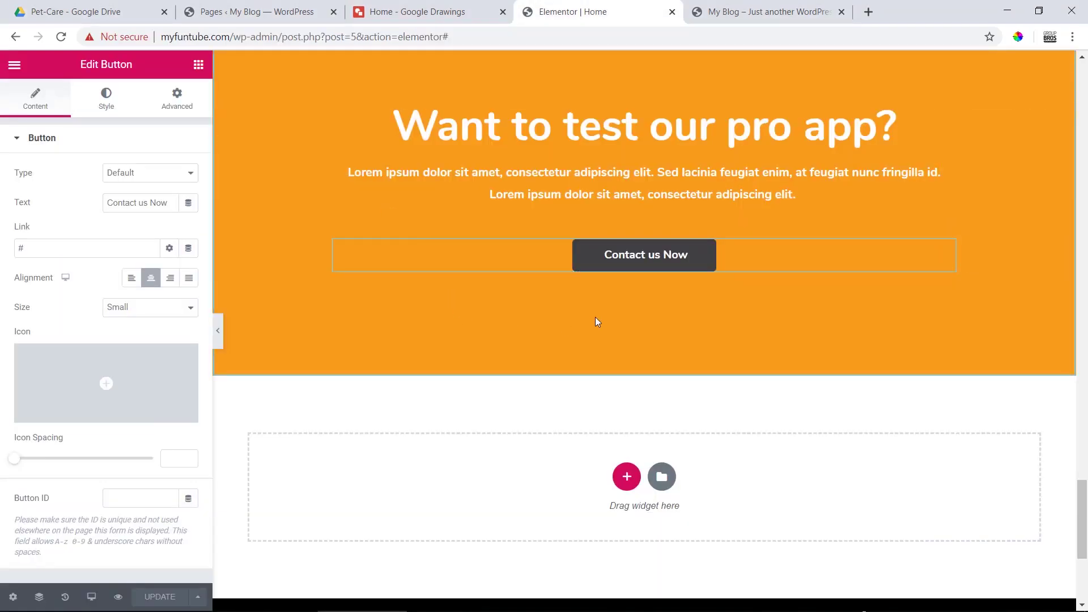
scroll(595, 321, "down", 5)
left_click(389, 10)
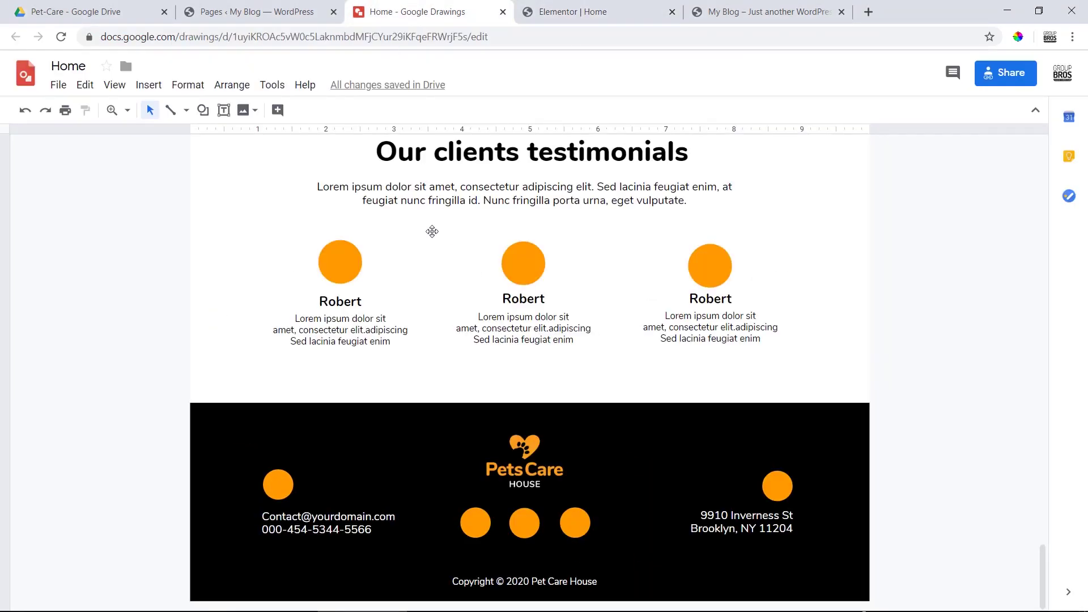
scroll(432, 230, "up", 4)
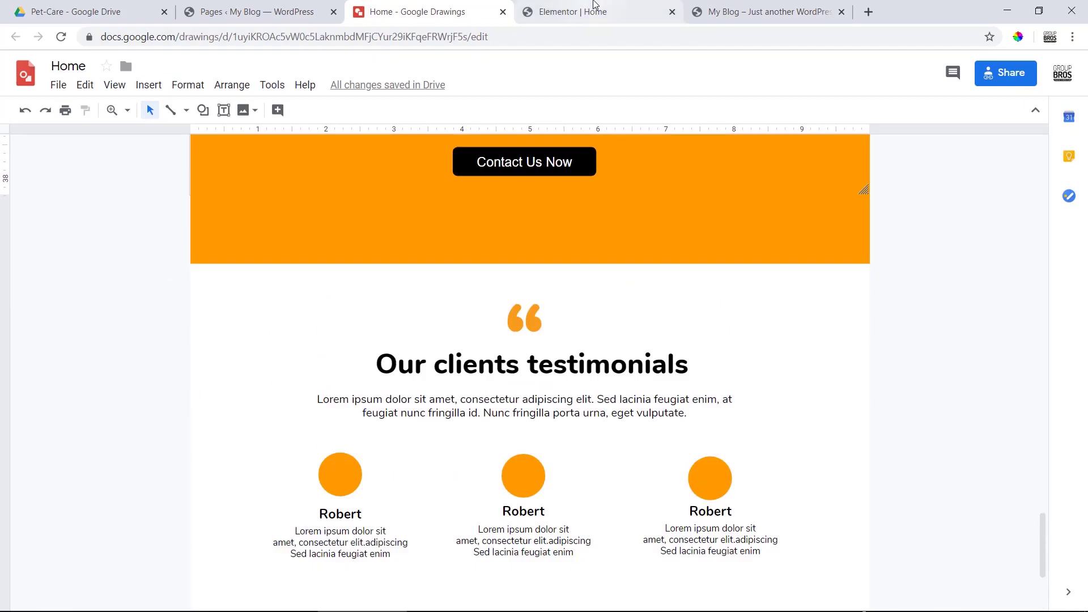
left_click(595, 7)
left_click(626, 264)
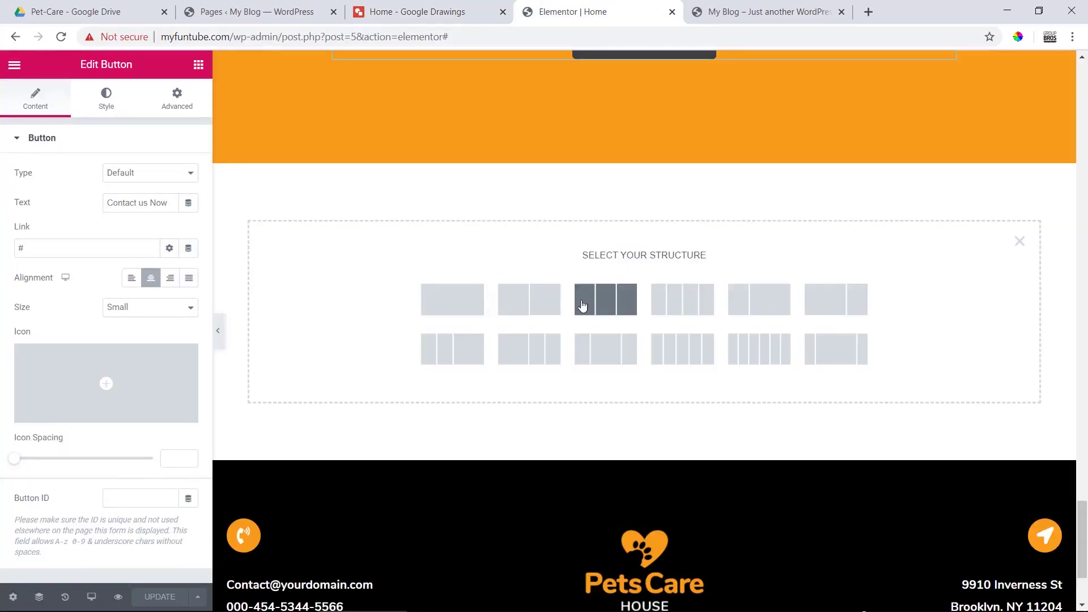
left_click(464, 311)
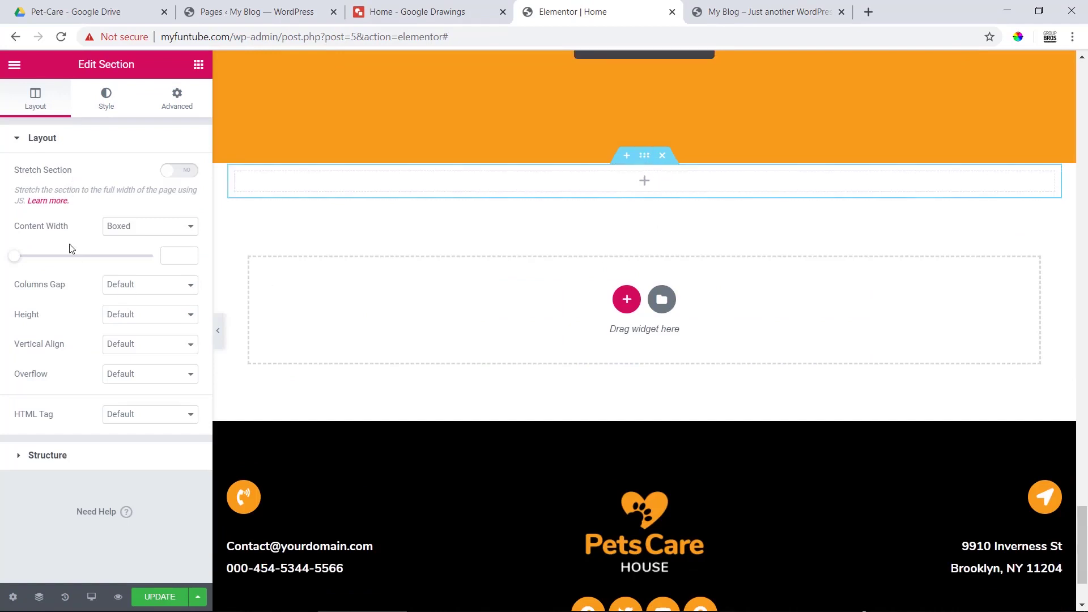
Set the new section's height to Min Height with a minimum height of about 598 px.
left_click(110, 319)
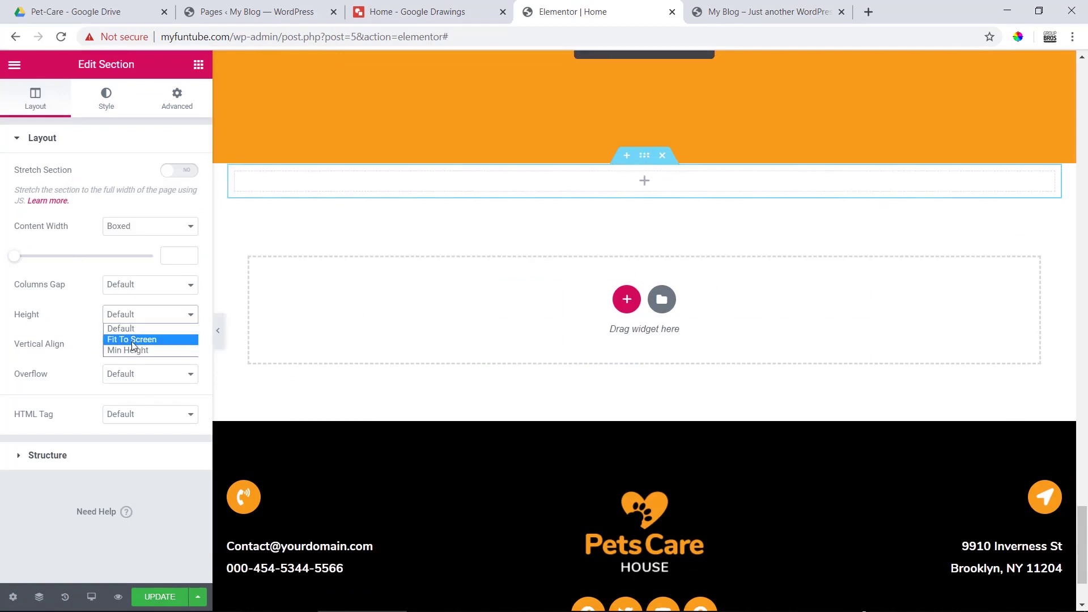
left_click(132, 340)
left_click(132, 317)
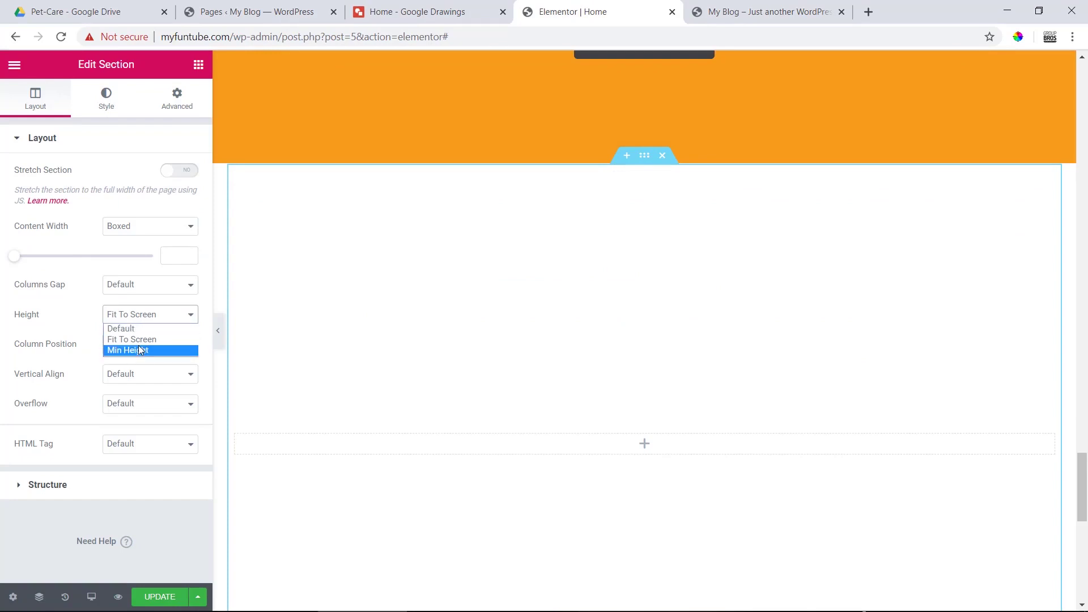
left_click(138, 350)
left_click_drag(61, 371, 72, 380)
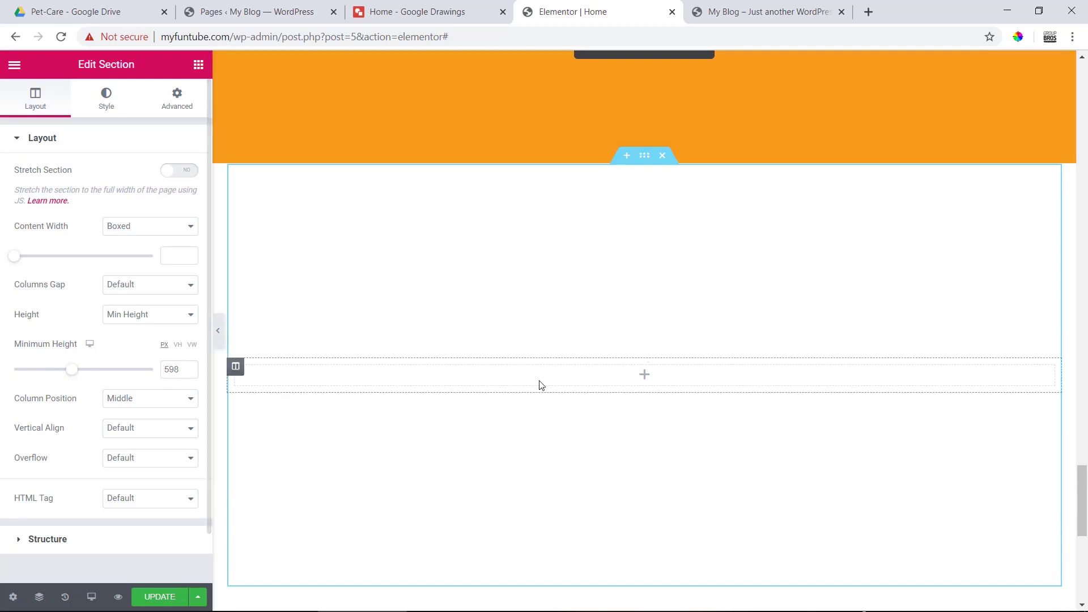
Copy the "Our clients testimonials" heading text from the Google Drawings mockup and return to the Elementor page.
left_click(400, 6)
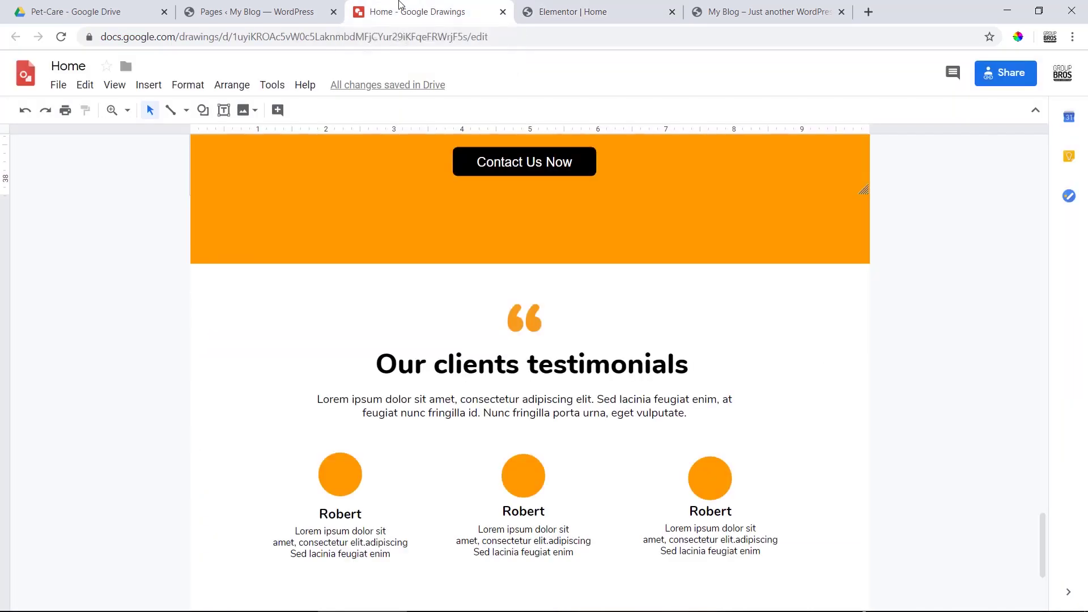
triple_click(504, 367)
key("ctrl+c")
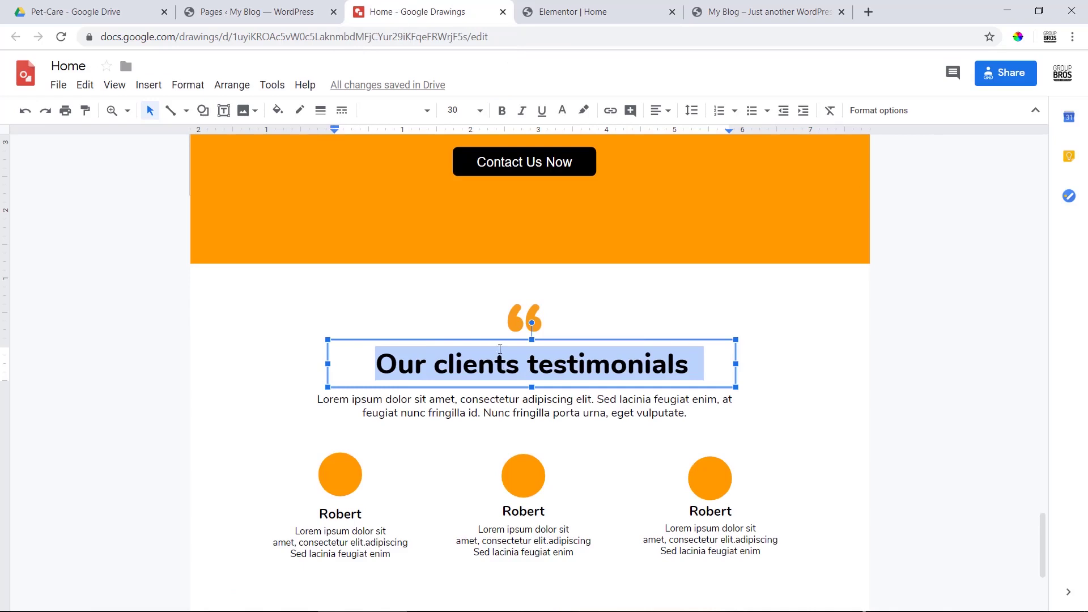
left_click(514, 318)
left_click(559, 7)
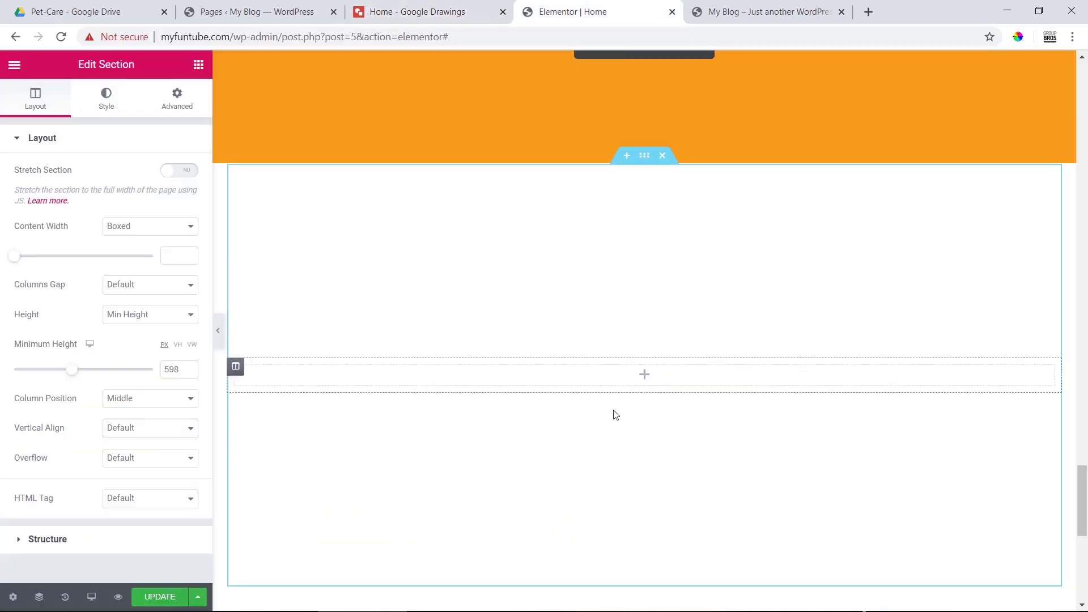
Add an Image widget to the empty section, upload testimonial.png from the project's Home folder and insert it.
left_click(644, 374)
left_click_drag(33, 280, 639, 381)
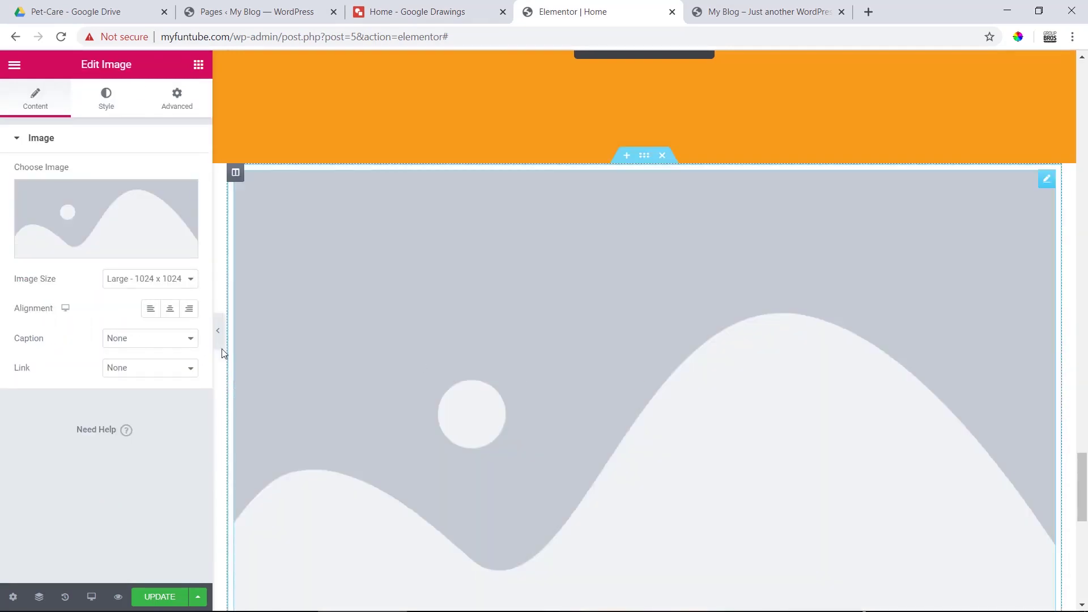
left_click(68, 233)
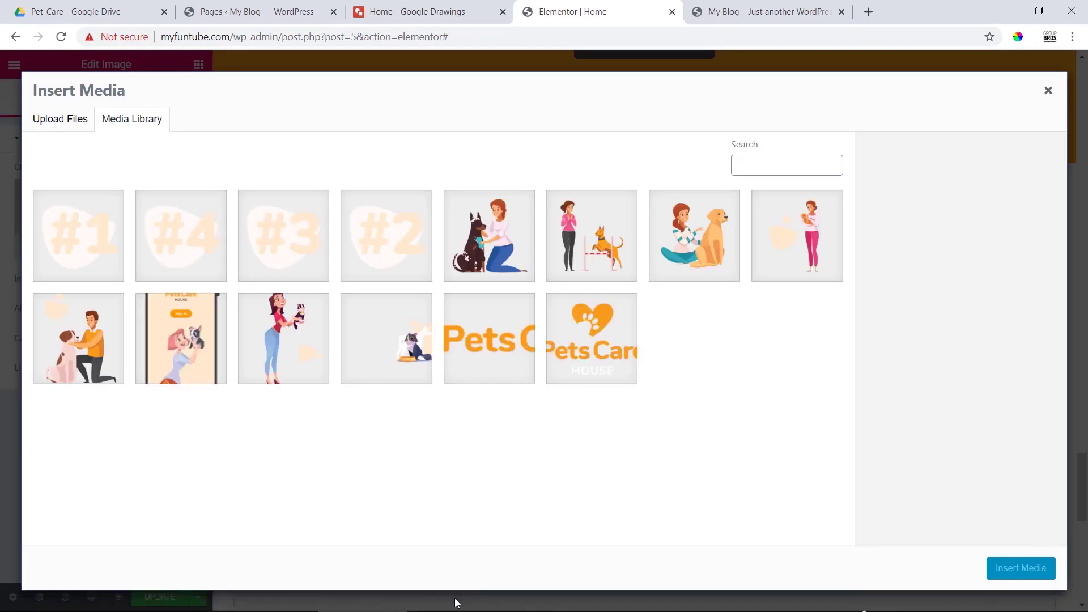
left_click(461, 602)
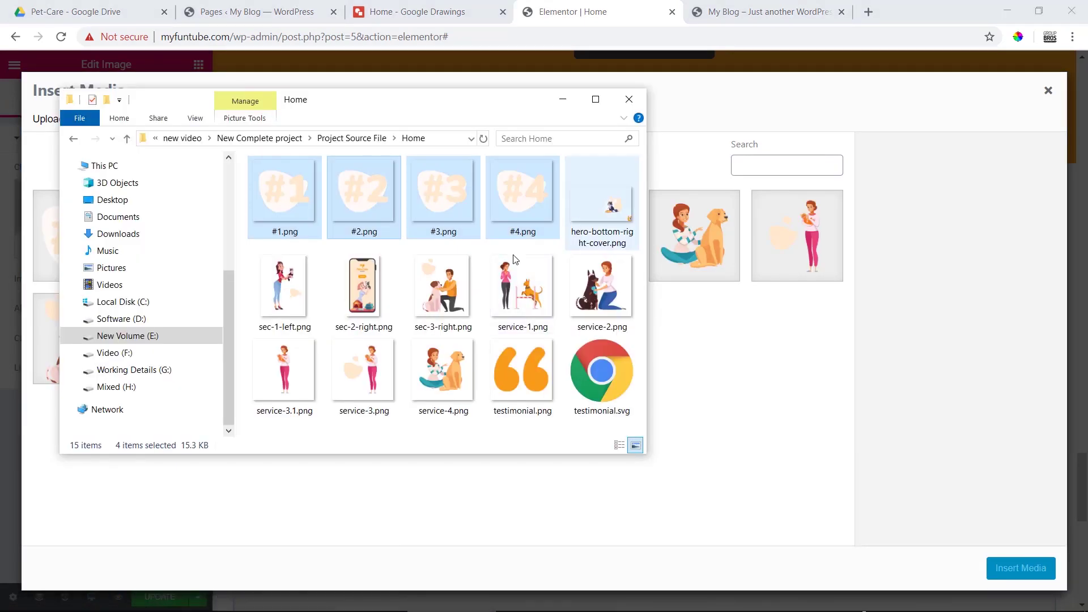
left_click(522, 388)
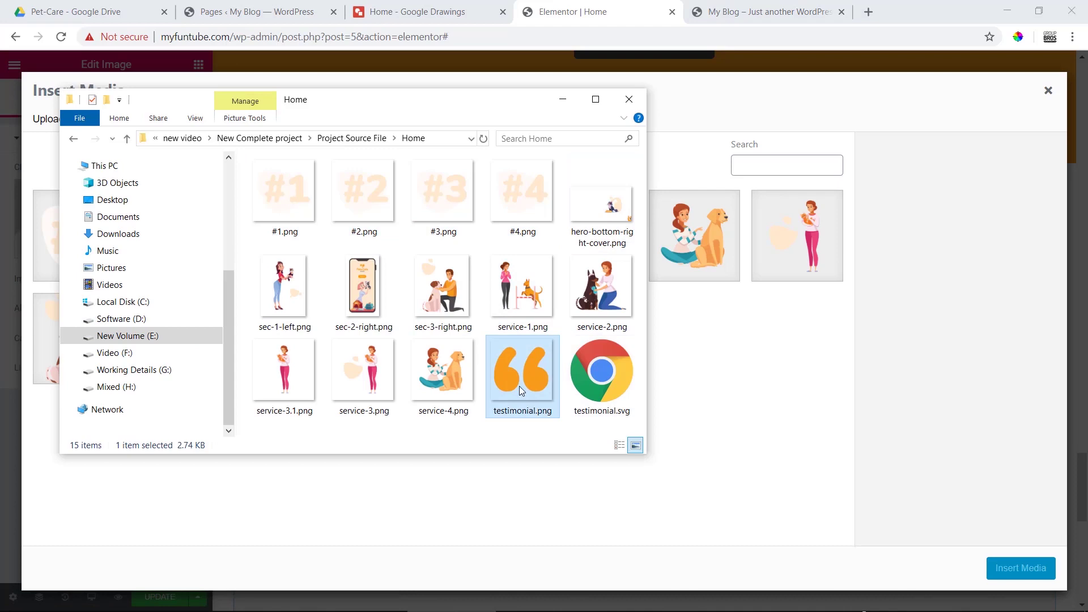
left_click_drag(519, 386, 690, 406)
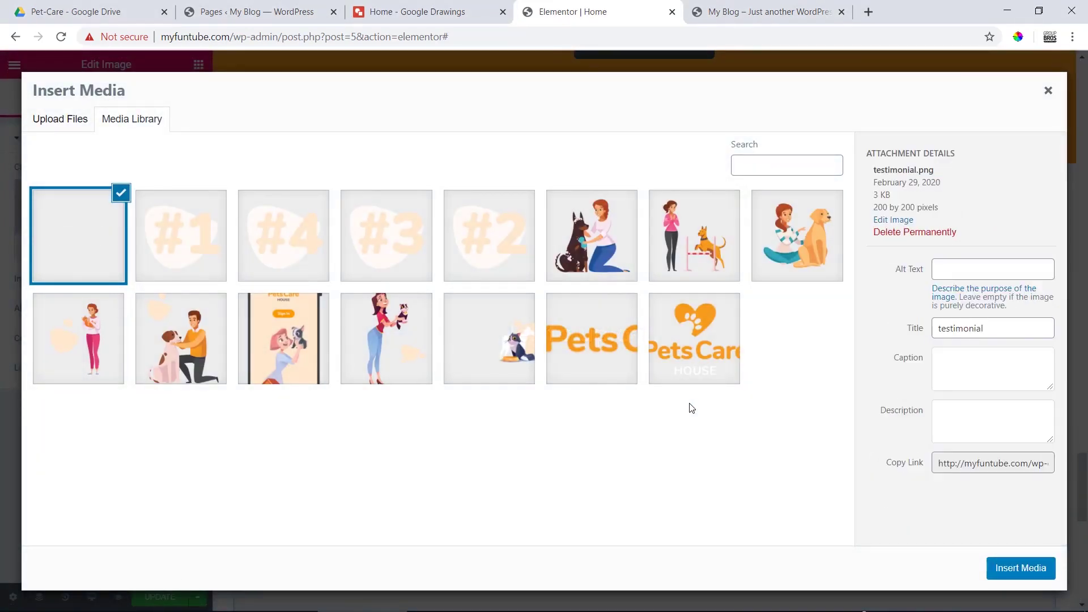
left_click(1009, 568)
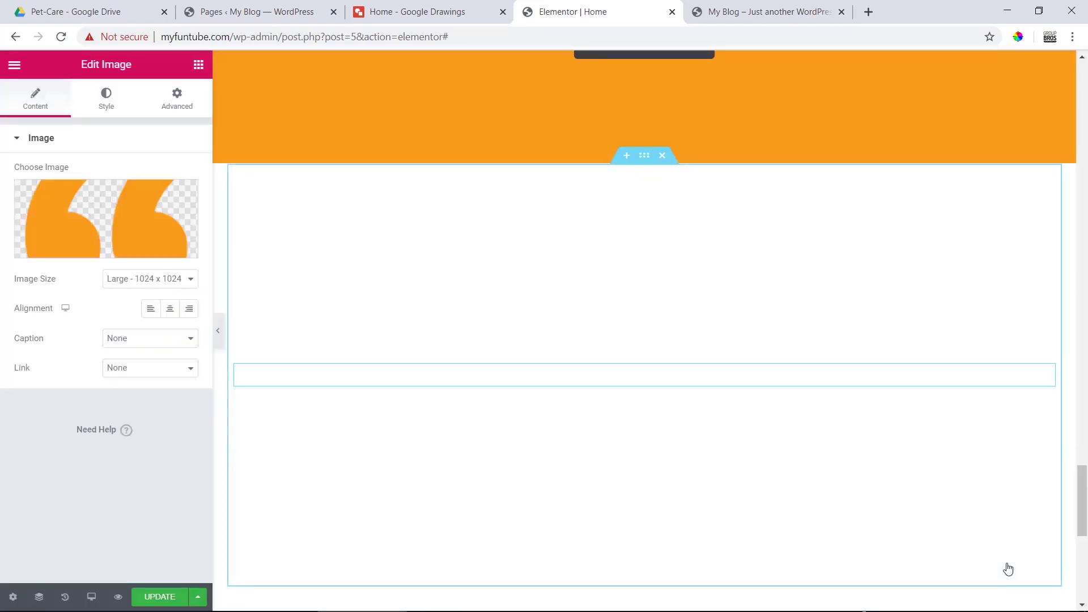
Center the quote mark image and set its image size to Thumbnail.
left_click(171, 309)
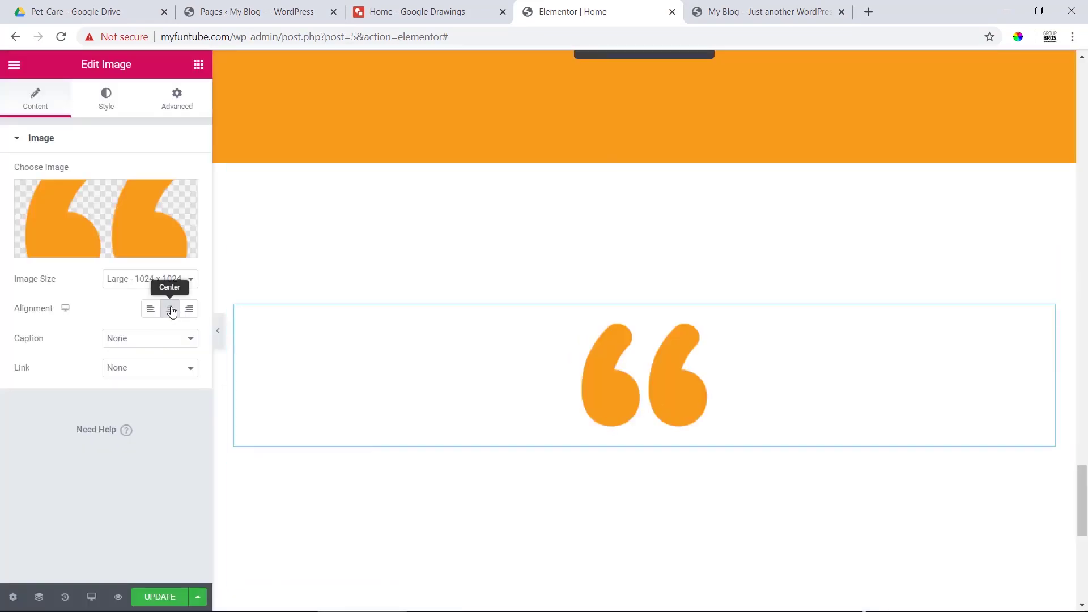
left_click(120, 280)
left_click(134, 294)
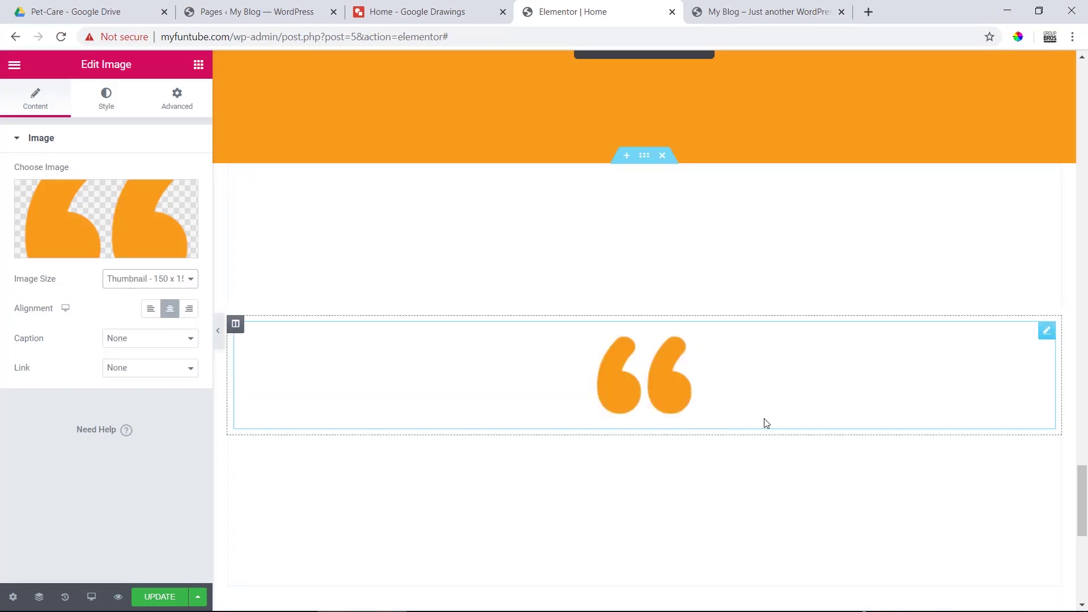
Insert testimonial.png from the media library into the image widget again.
left_click(102, 217)
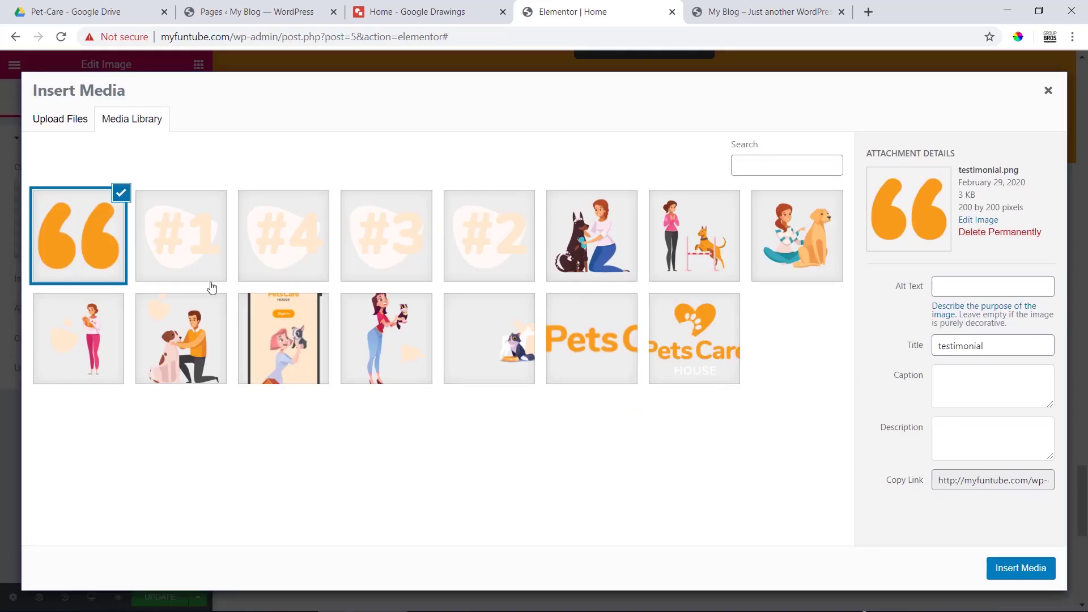
left_click(123, 244)
left_click(103, 241)
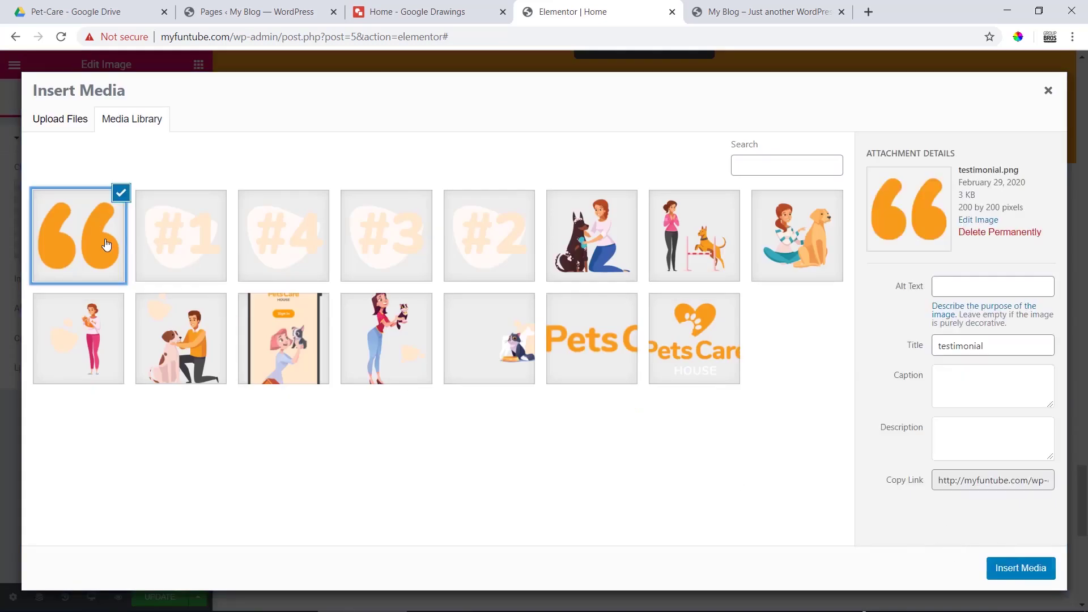
left_click(989, 562)
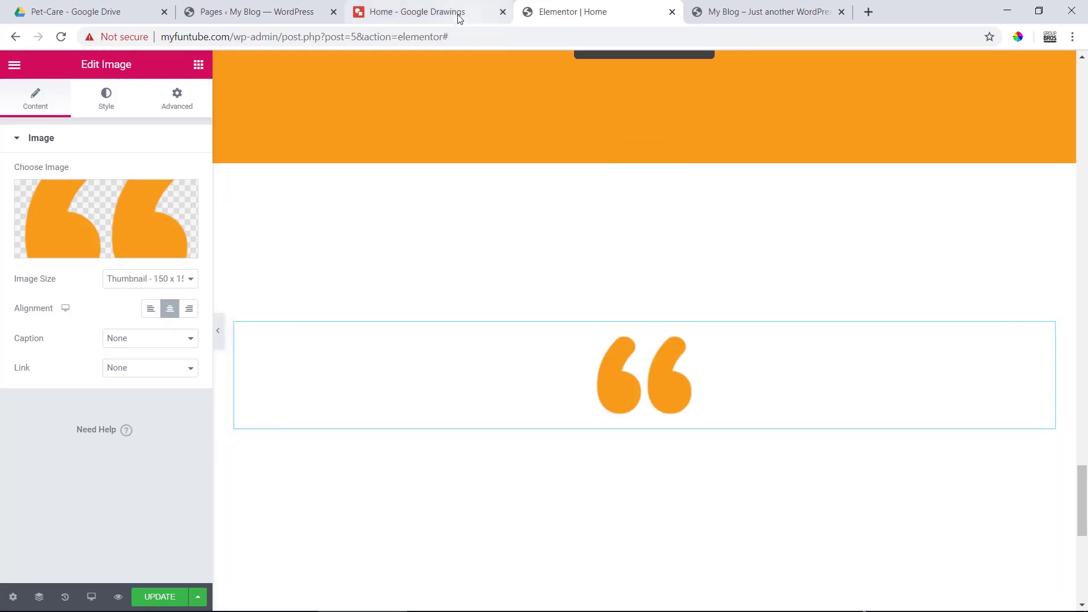
Add a Heading widget below the quote mark image and replace its title with "Our clients testimonials".
left_click(199, 64)
left_click_drag(147, 180, 624, 407)
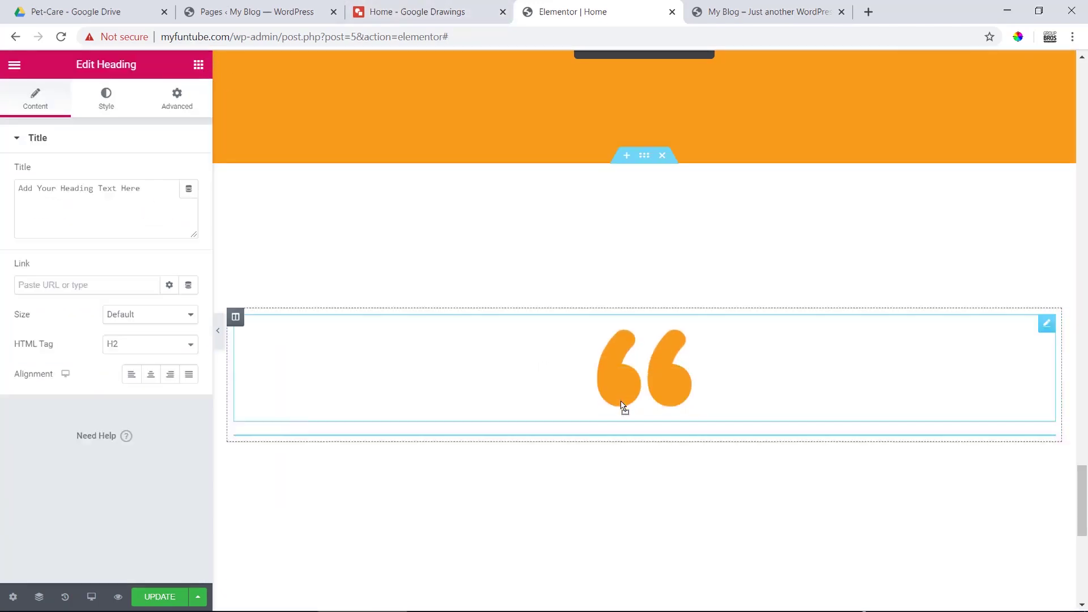
triple_click(558, 432)
triple_click(129, 187)
key("ctrl+v")
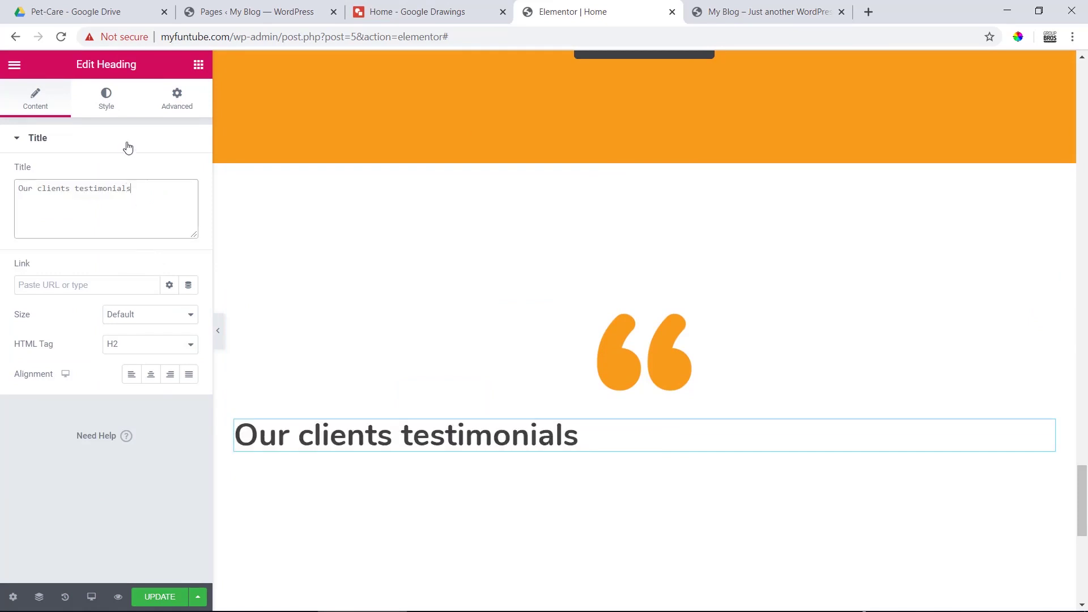
Center the testimonials heading and set its HTML tag to H1.
left_click(151, 374)
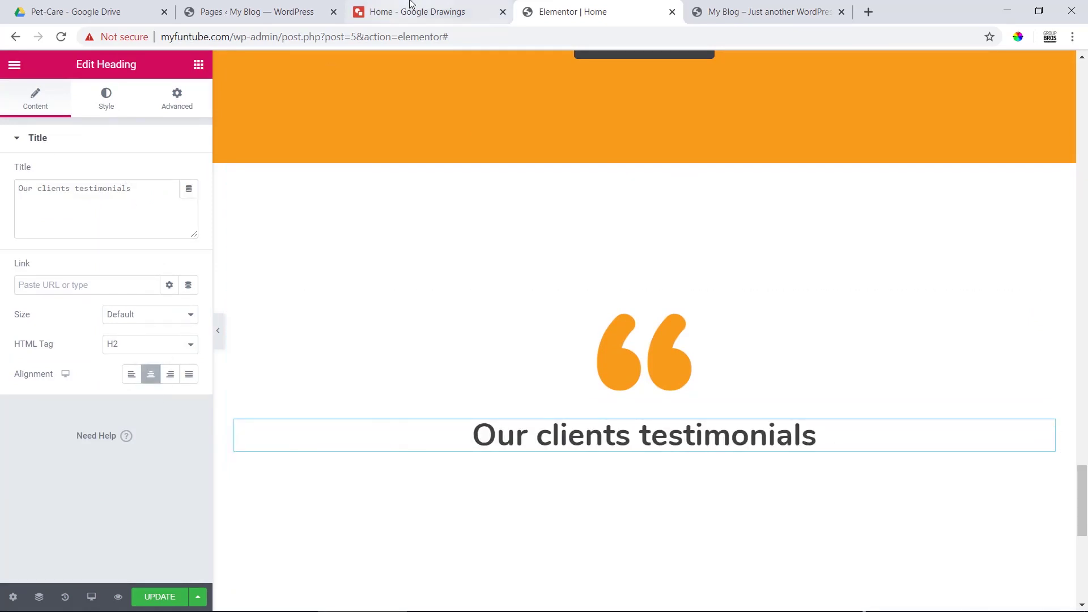
left_click(445, 7)
left_click(572, 11)
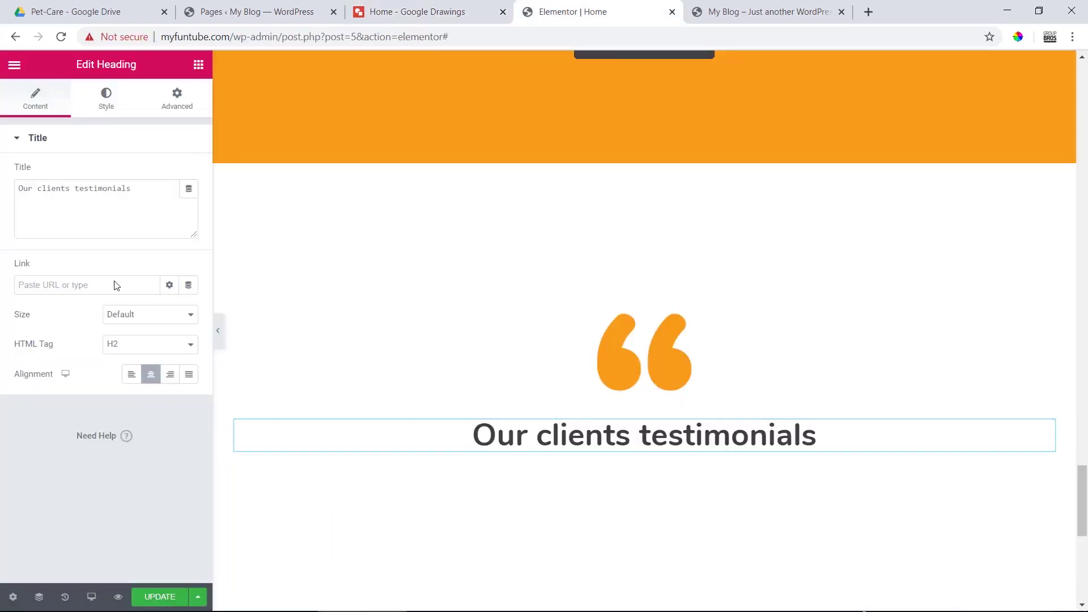
left_click(125, 355)
left_click(127, 358)
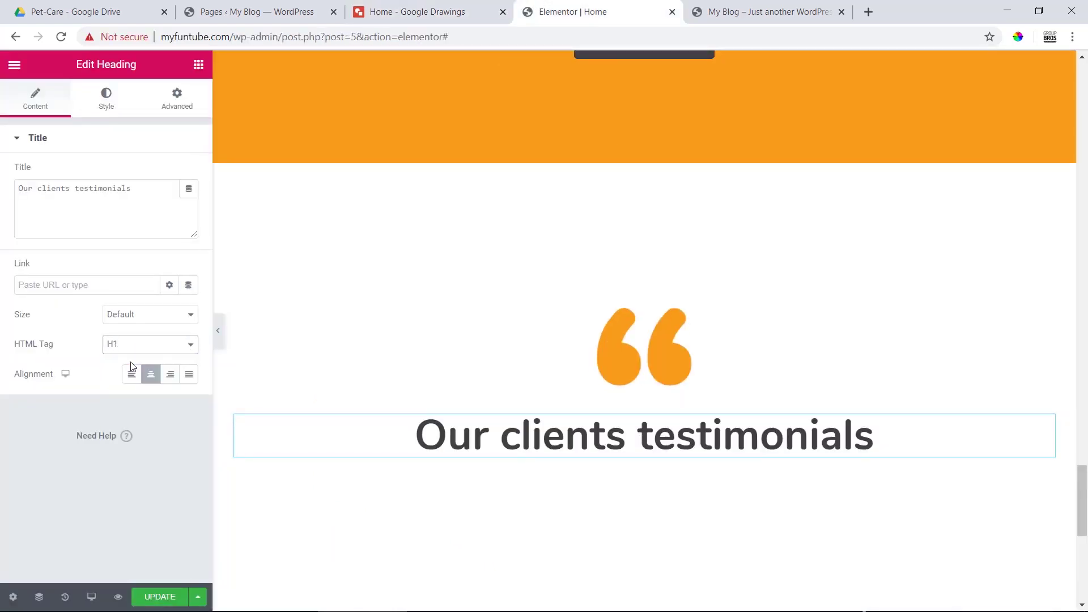
Copy the lorem ipsum paragraph under the testimonials heading in the Google Drawings mockup and return to the Elementor page.
left_click(396, 7)
triple_click(469, 416)
key("ctrl+c")
left_click(635, 12)
Add a Text Editor widget below the testimonials heading and replace its placeholder text with the copied lorem ipsum paragraph.
left_click(199, 66)
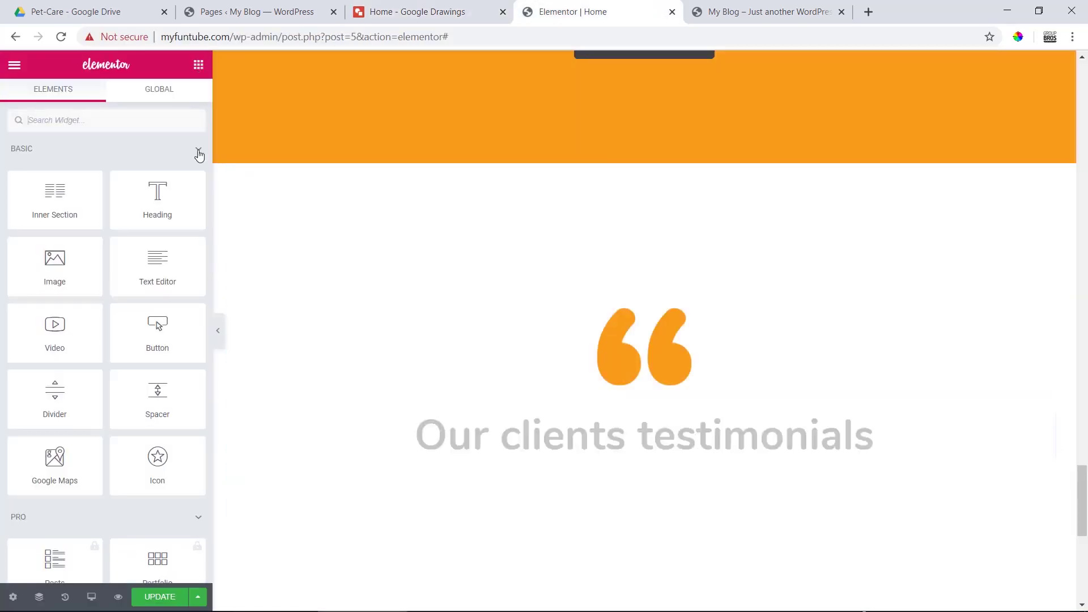
left_click_drag(160, 274, 661, 452)
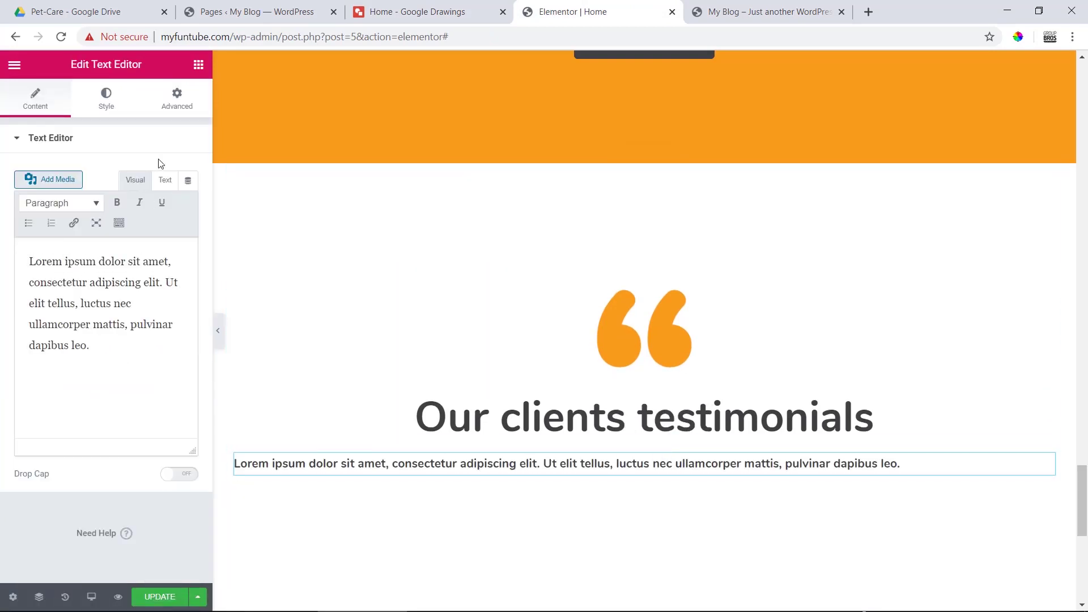
left_click(165, 180)
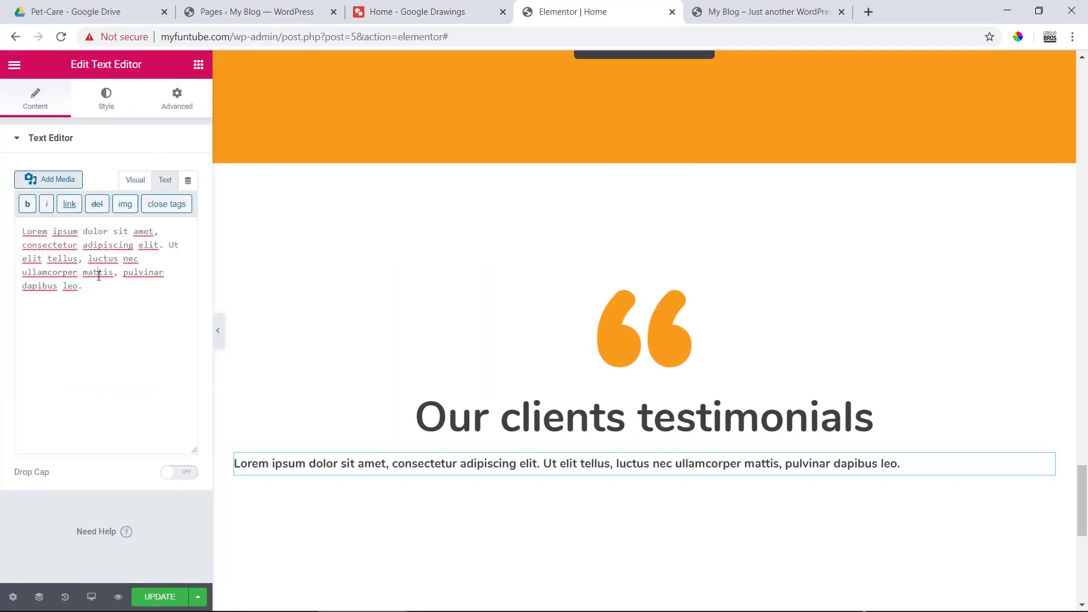
key("ctrl+a")
key("ctrl+v")
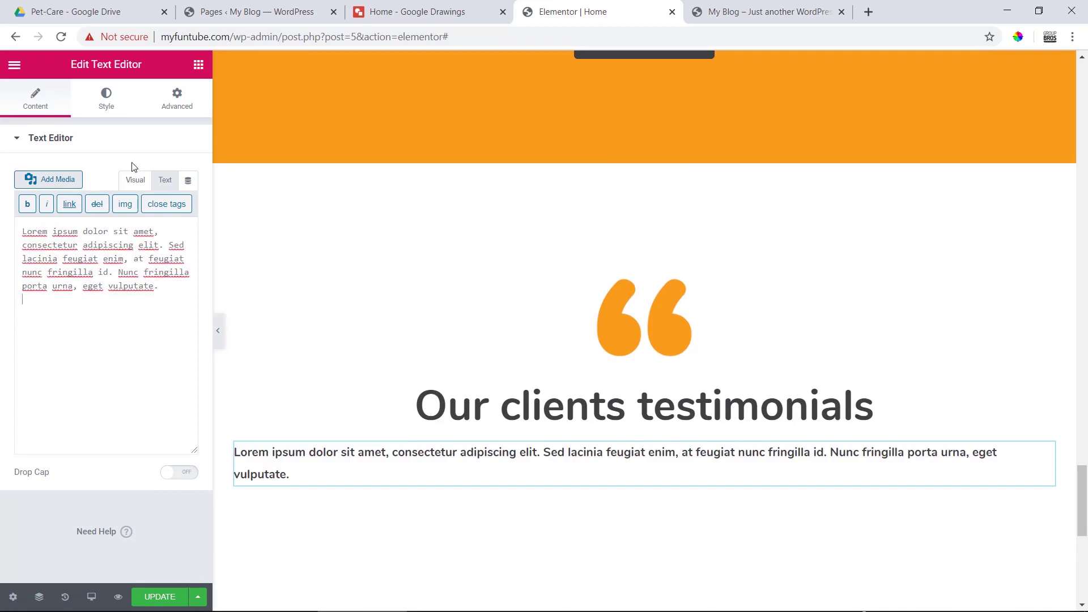
left_click(135, 180)
left_click(108, 316)
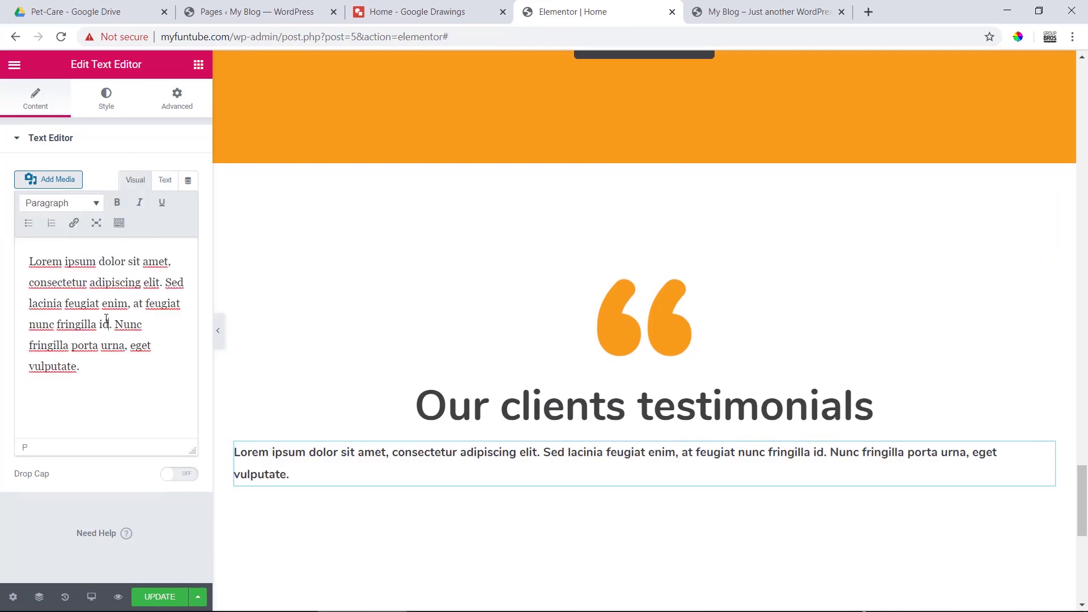
left_click(165, 180)
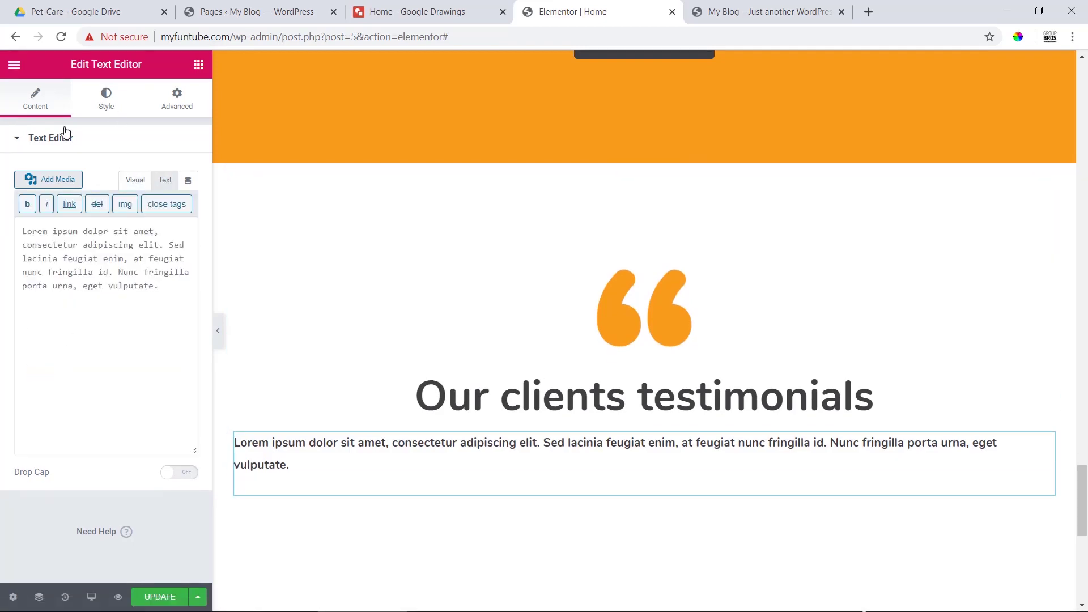
Center-align the lorem ipsum paragraph below the testimonials heading.
left_click(105, 107)
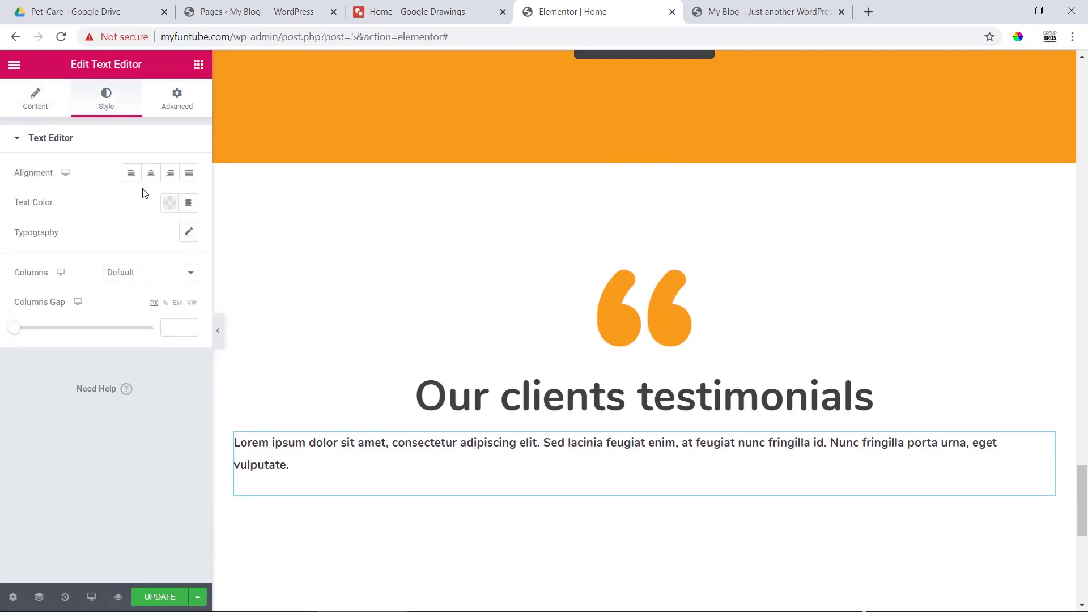
left_click(149, 174)
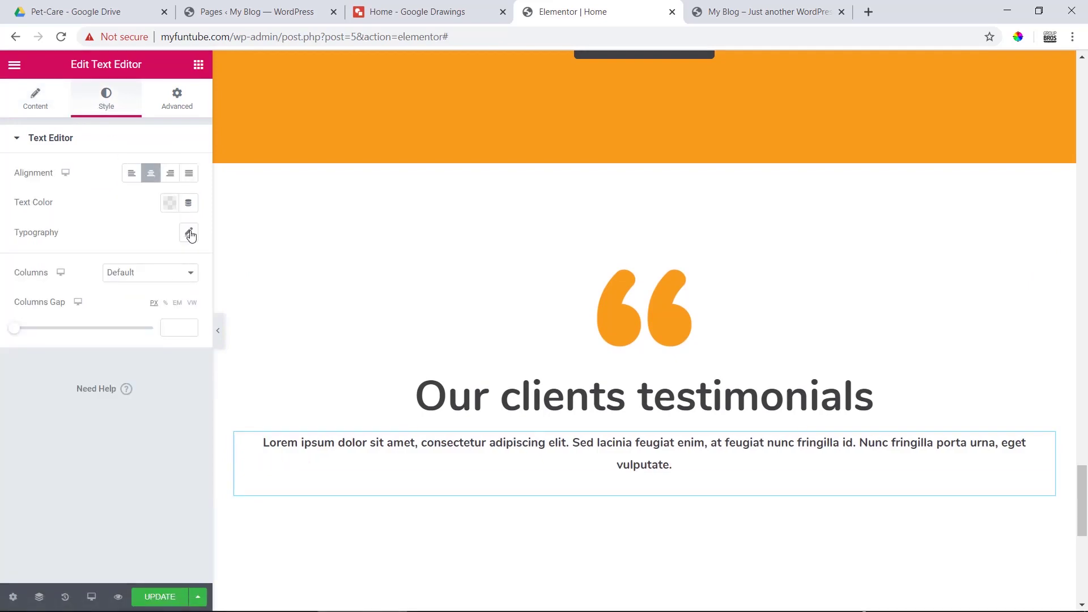
Preview the page without the editing panel and compare its sections with the Google Drawings mockup.
left_click(219, 331)
scroll(709, 378, "up", 10)
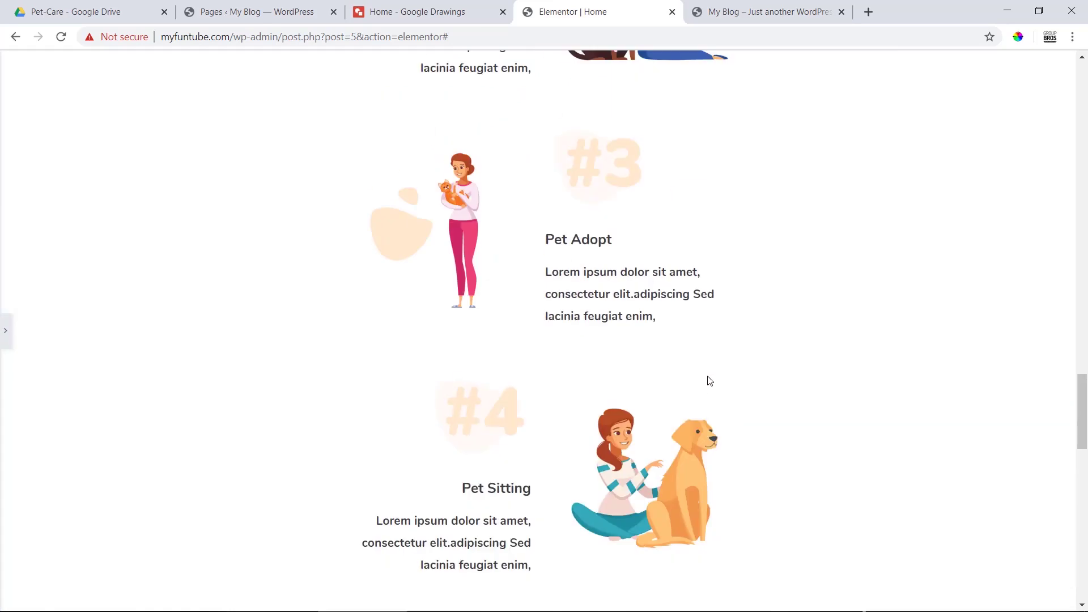
scroll(708, 378, "down", 10)
scroll(710, 380, "down", 5)
scroll(711, 380, "up", 4)
scroll(703, 379, "up", 7)
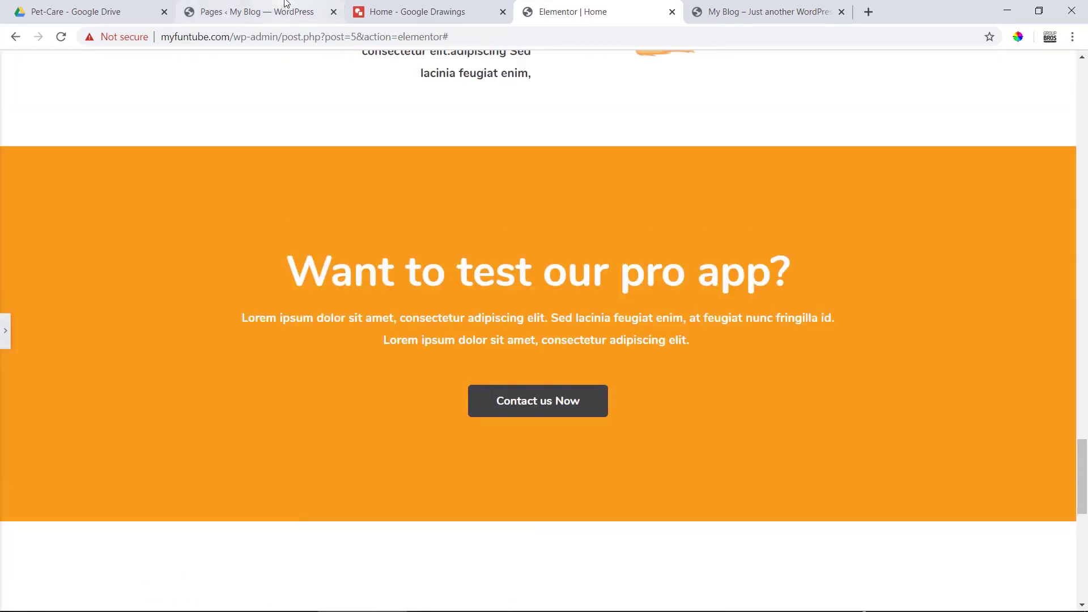
left_click(396, 10)
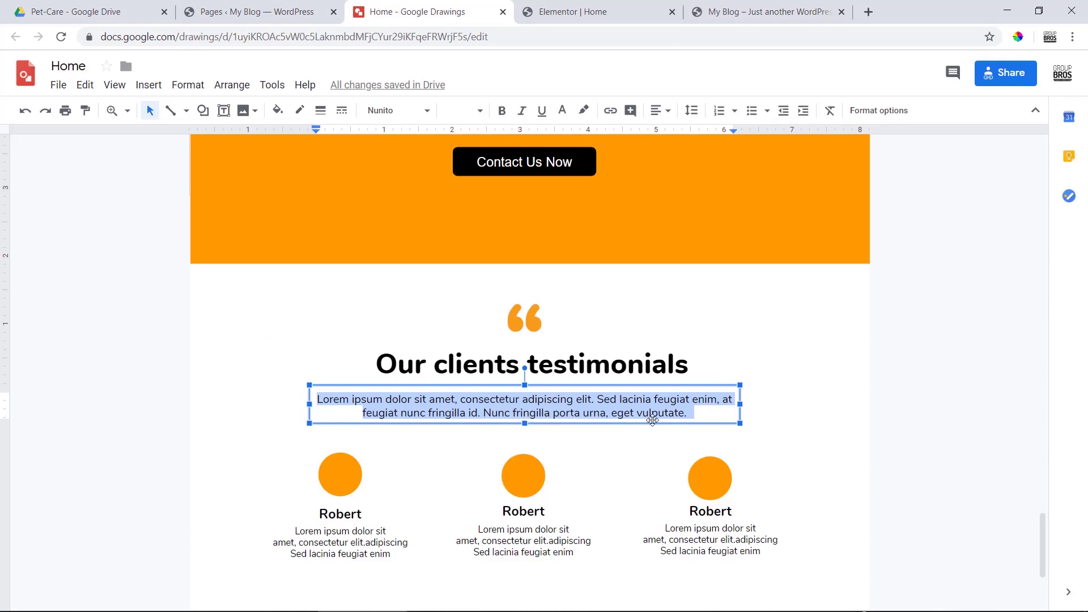
left_click(1010, 413)
left_click(572, 12)
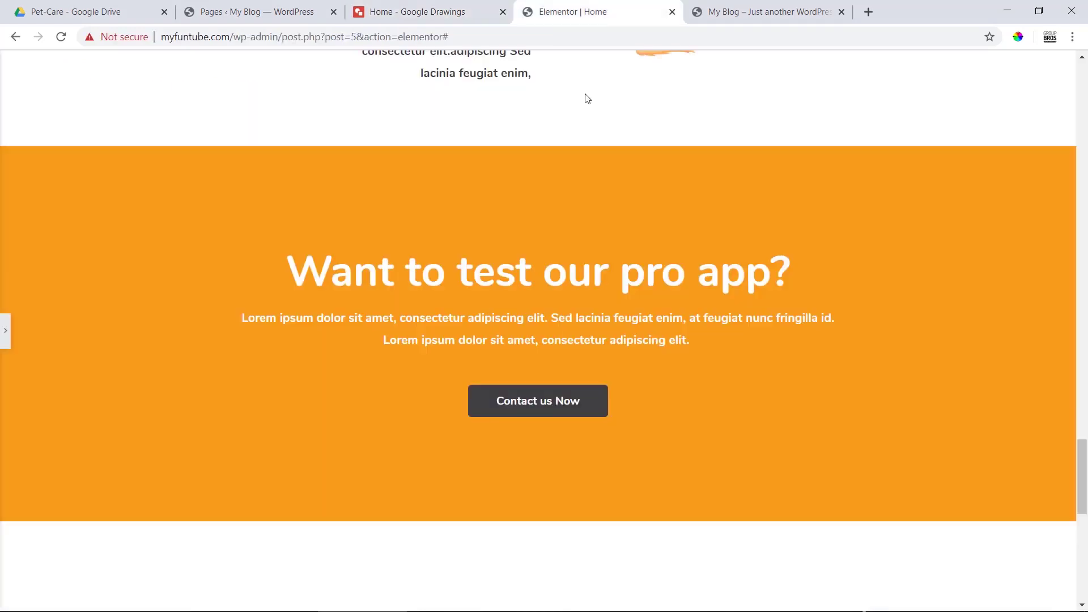
left_click(5, 330)
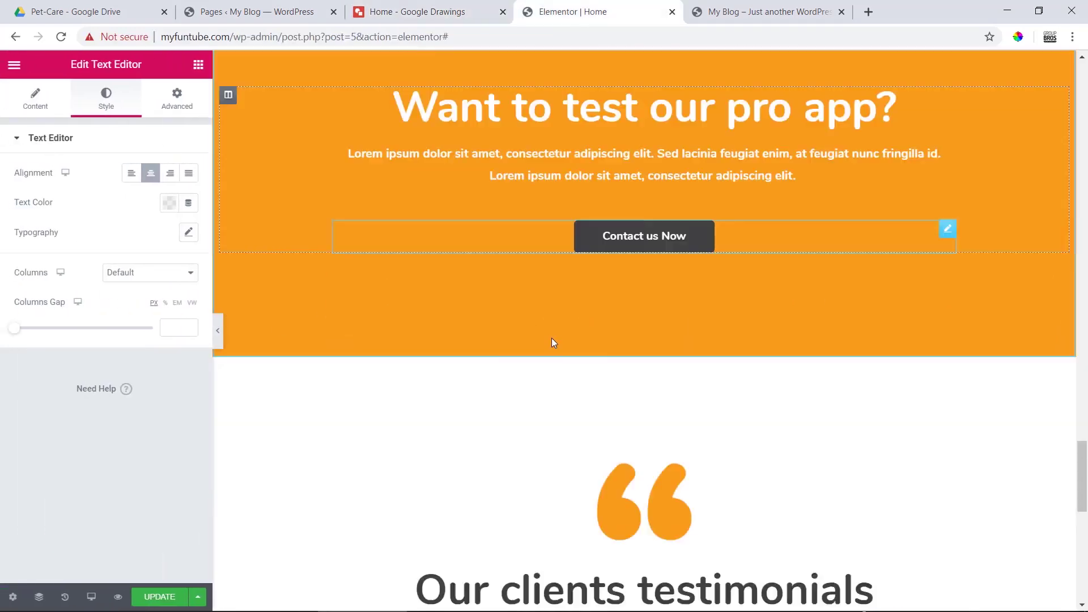
Unlink the testimonials paragraph's padding values, set right and left padding to 150 px, and preview the result.
scroll(552, 337, "down", 4)
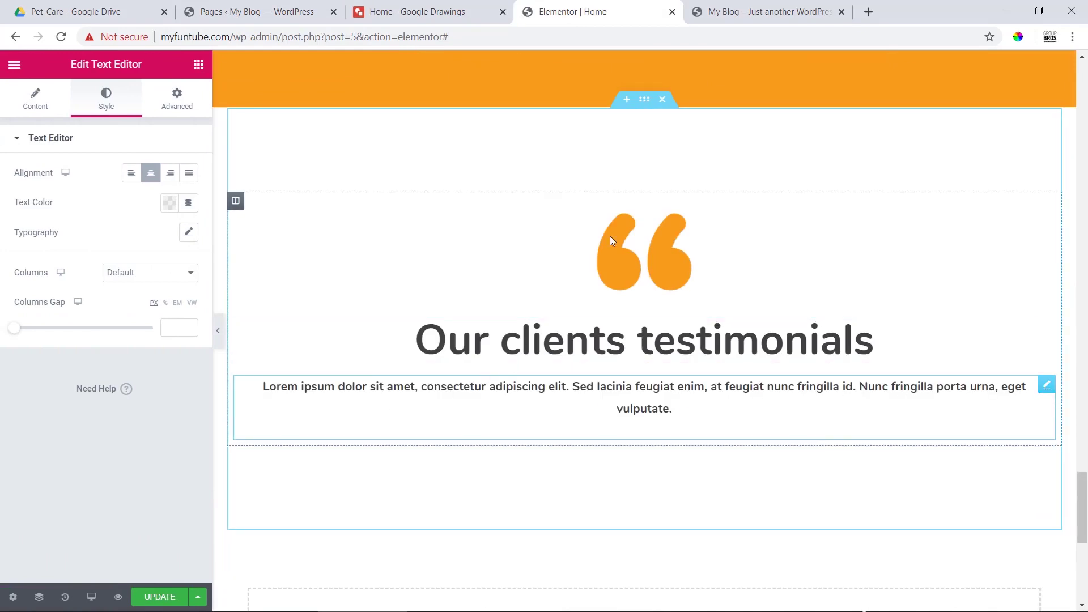
left_click(184, 102)
left_click(180, 265)
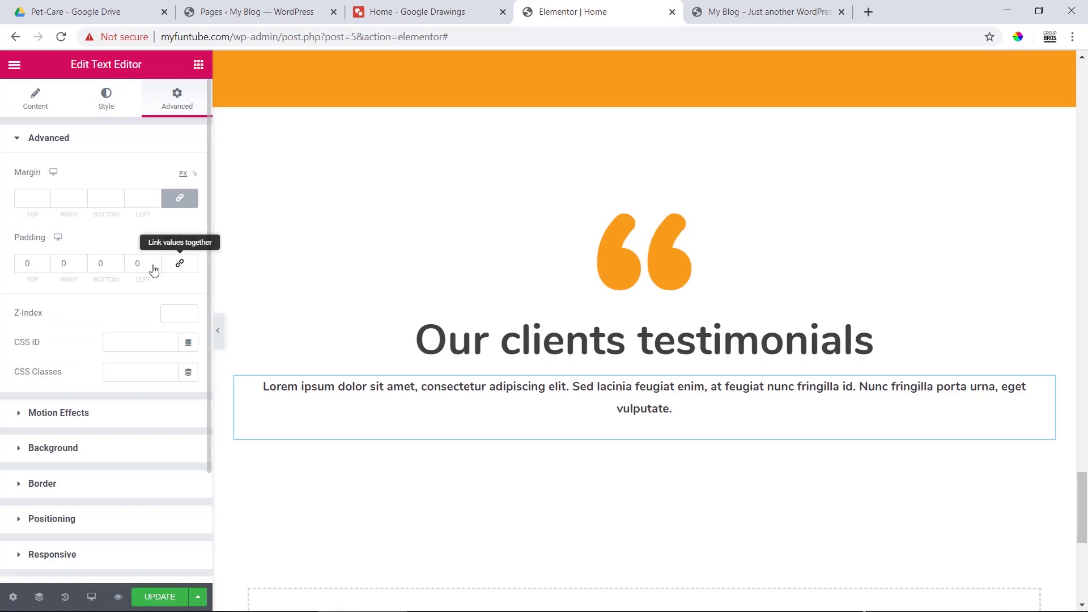
left_click(46, 270)
left_click(63, 270)
type("15")
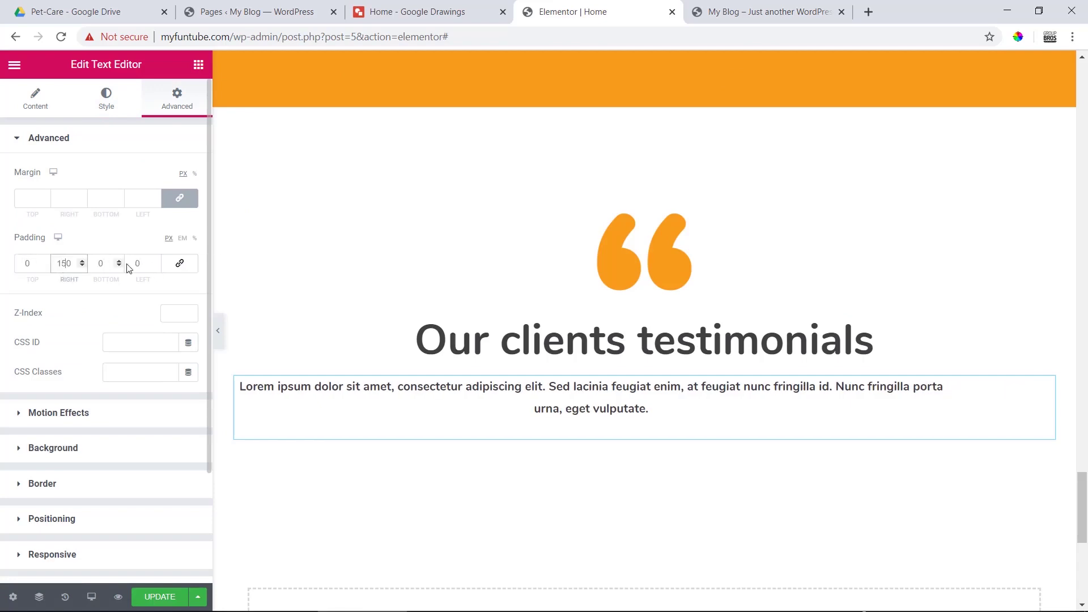
left_click(132, 264)
type("15")
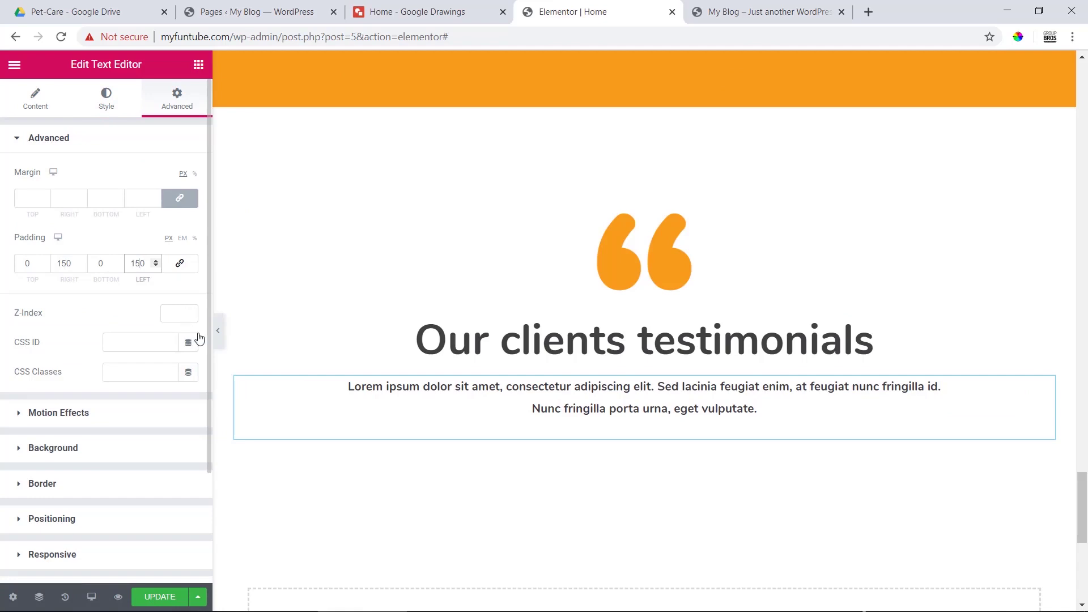
left_click(217, 331)
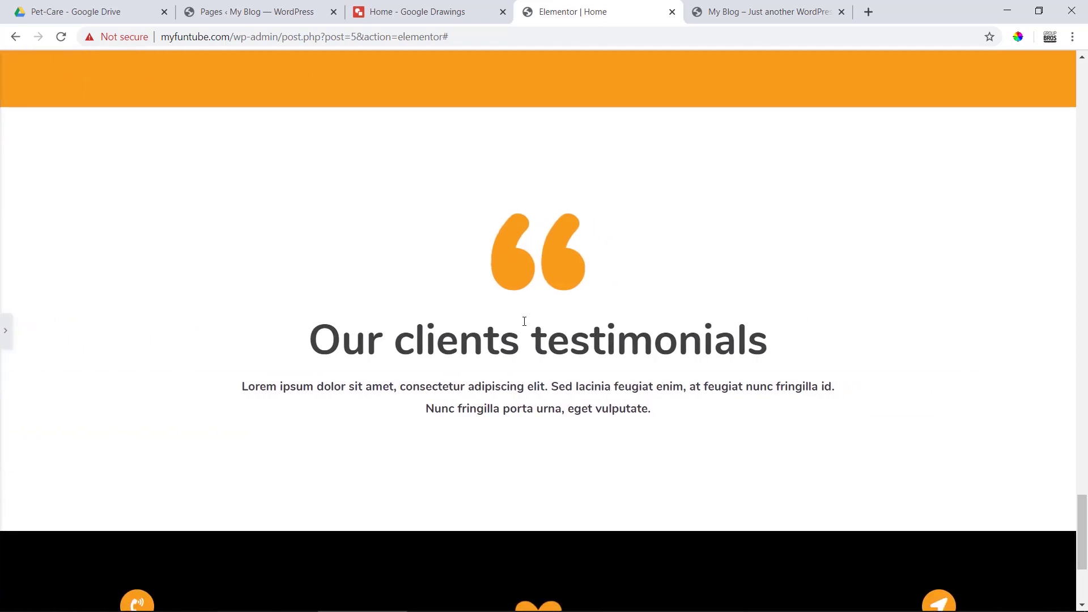
Set the quote mark image to a custom size of 80 x 80, apply it, and preview the section.
left_click(5, 330)
left_click(665, 280)
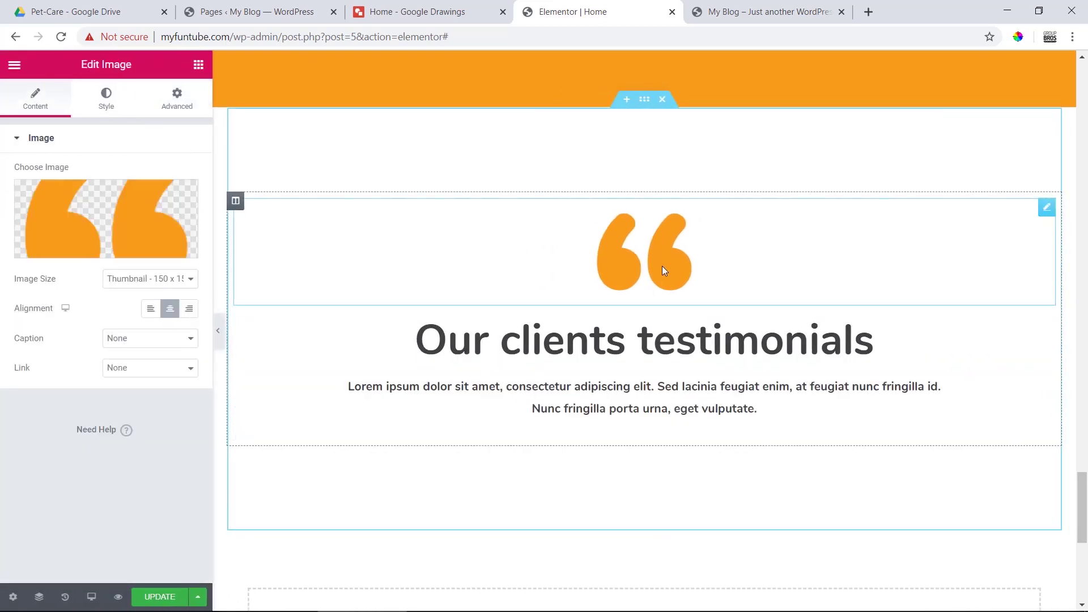
left_click(125, 289)
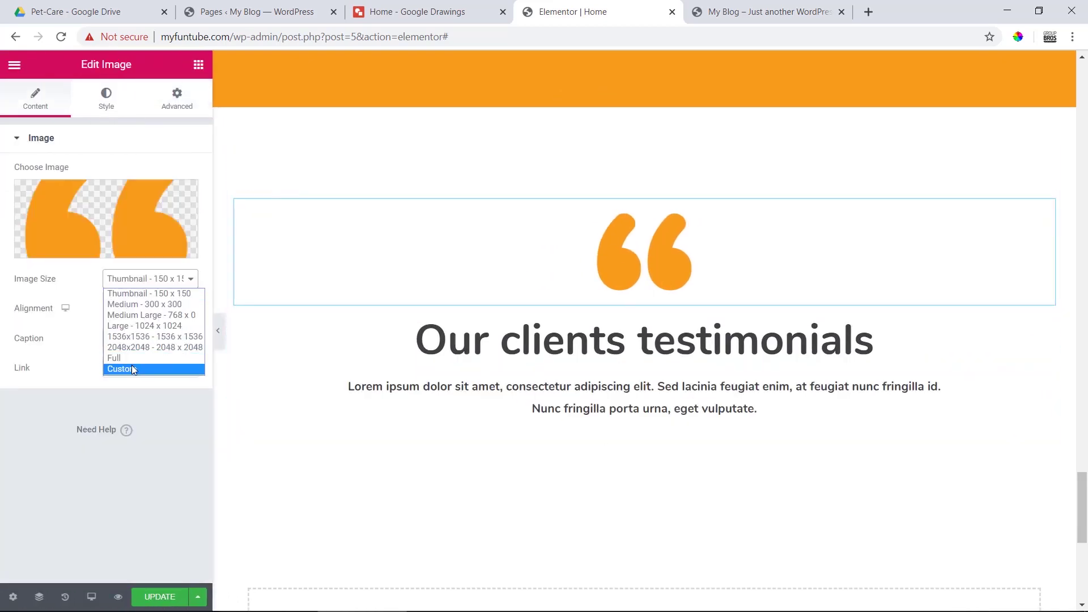
left_click(134, 369)
left_click(35, 349)
type("80")
key("Tab")
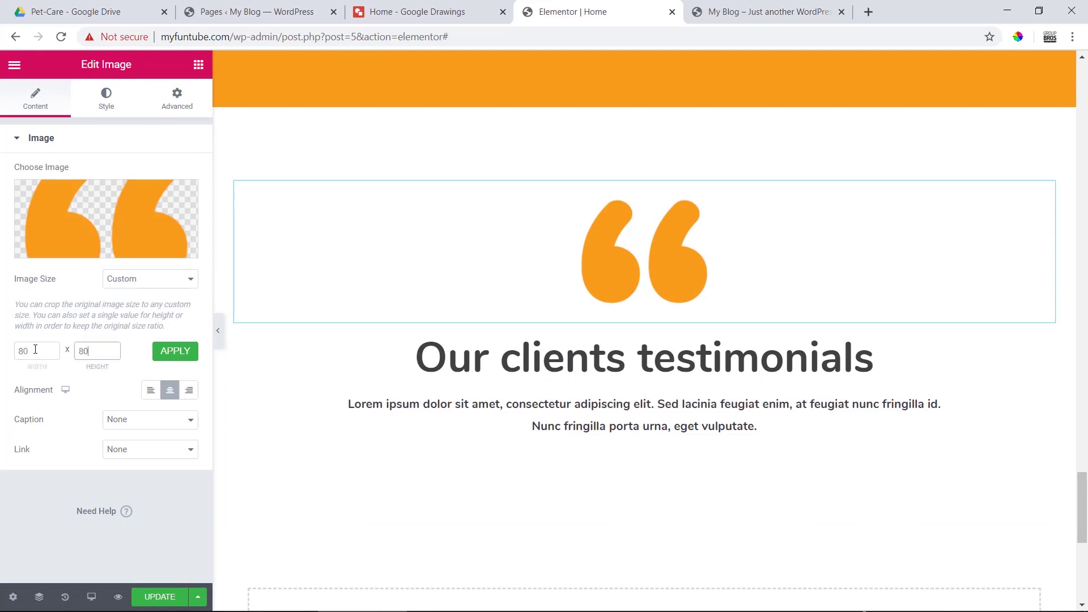
left_click(174, 356)
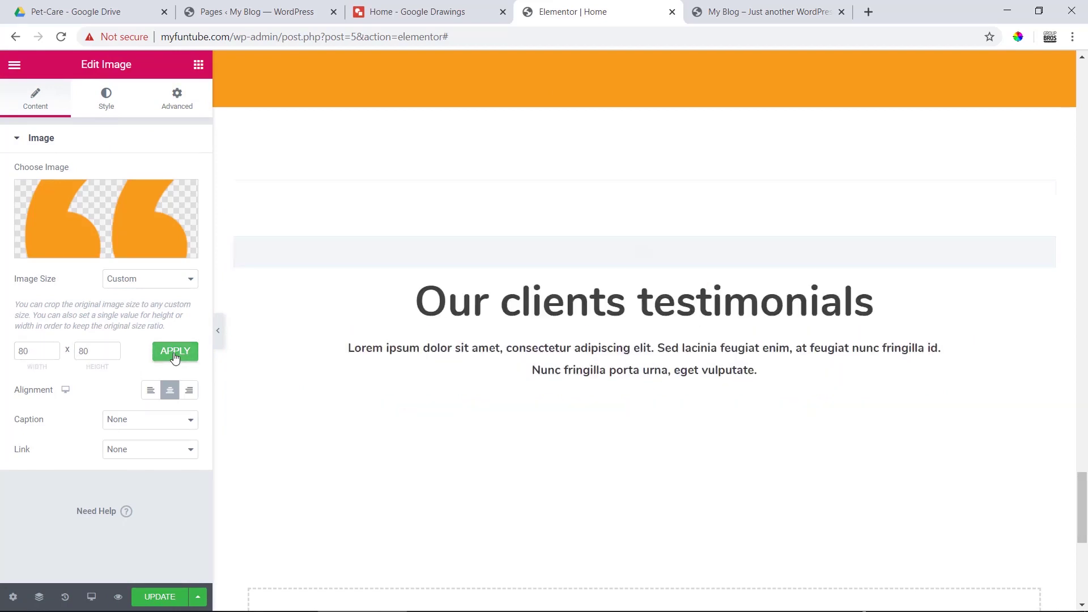
left_click(218, 330)
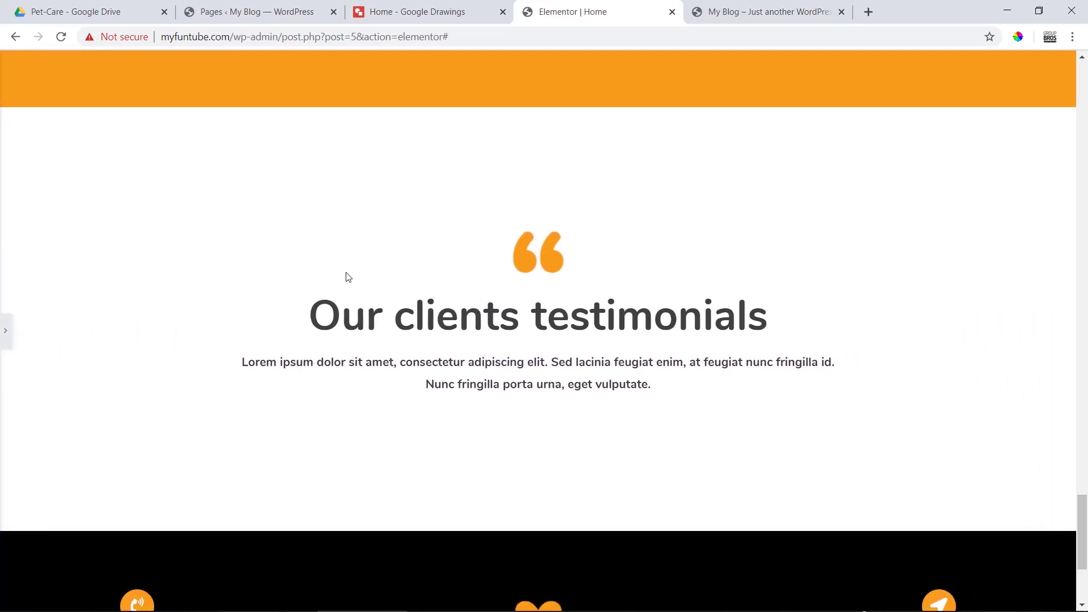
left_click(4, 331)
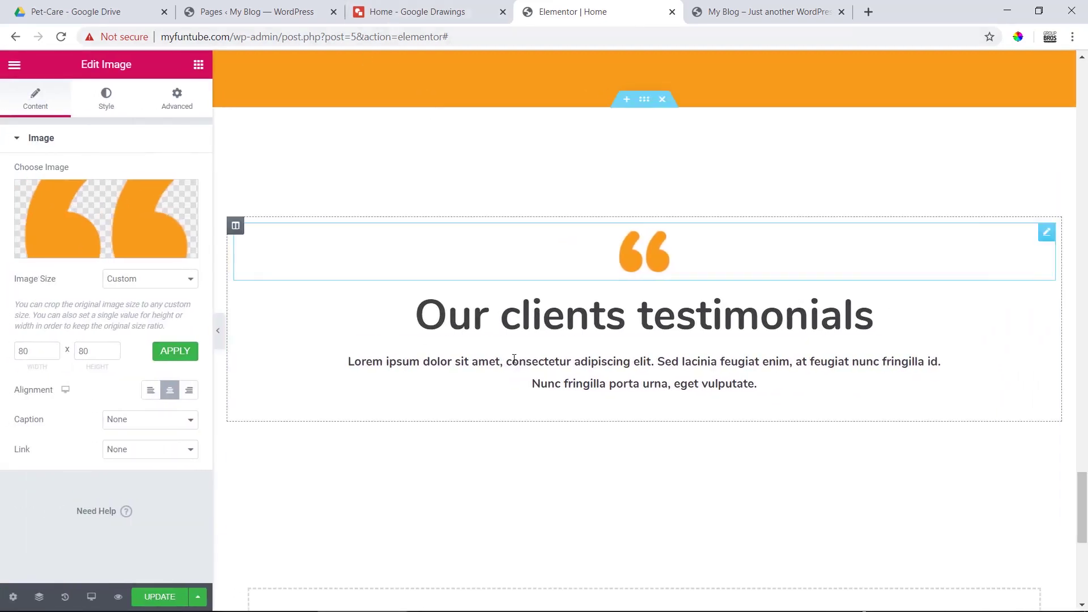
Check the testimonial columns in the Google Drawings mockup, then add an Inner Section below the testimonials paragraph in Elementor.
left_click(418, 12)
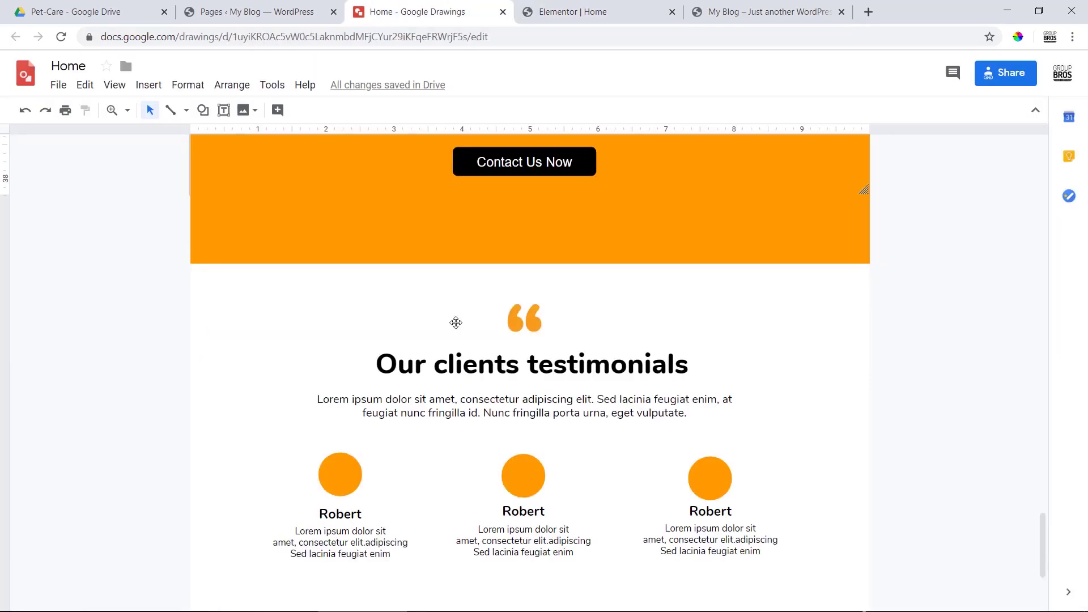
scroll(336, 302, "down", 4)
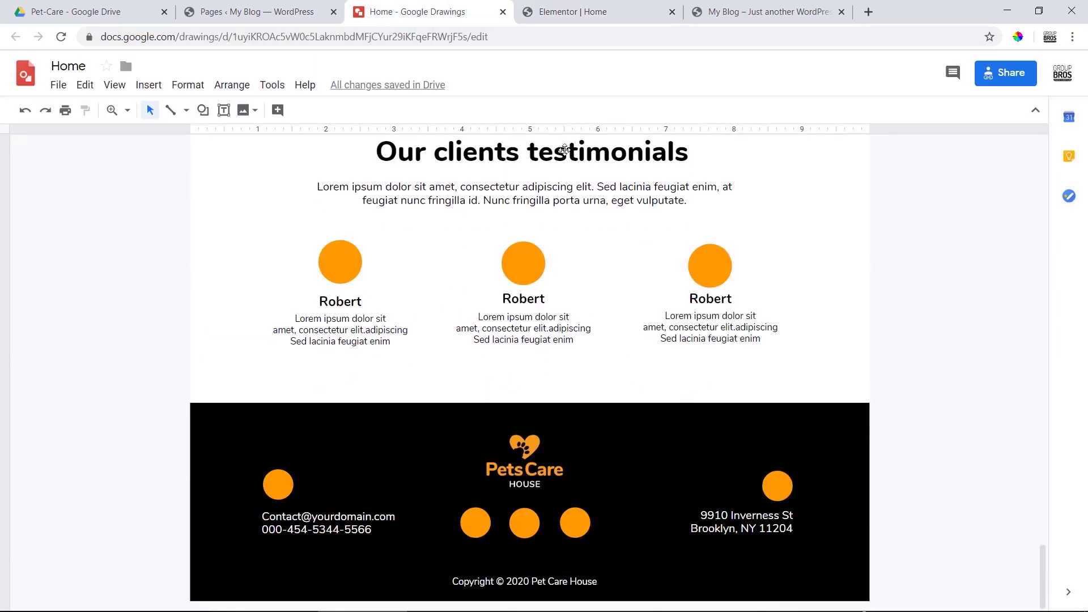
left_click(589, 11)
scroll(592, 439, "down", 3)
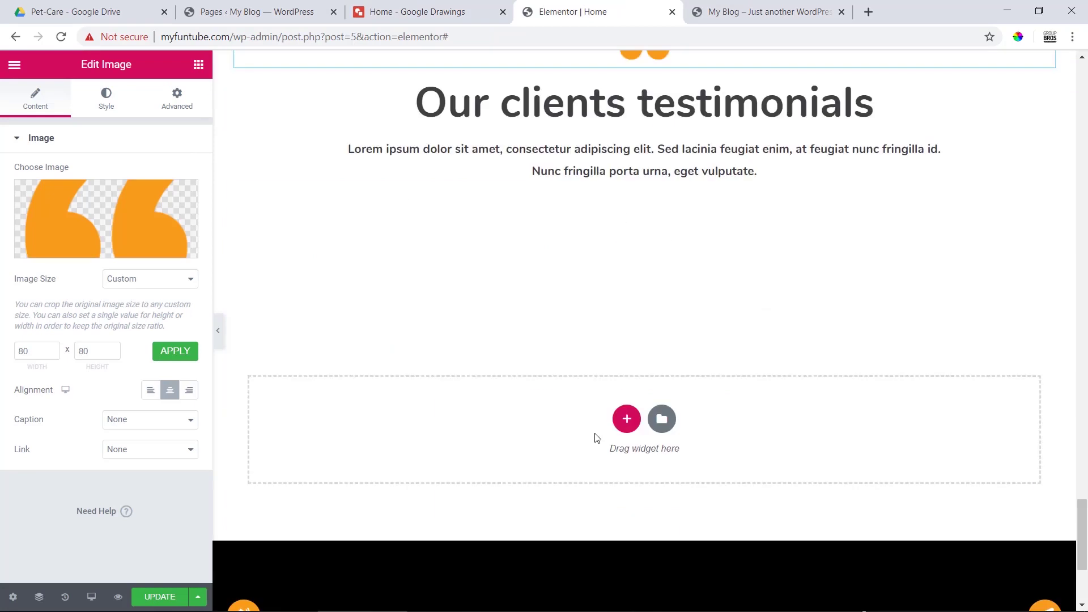
scroll(637, 233, "up", 3)
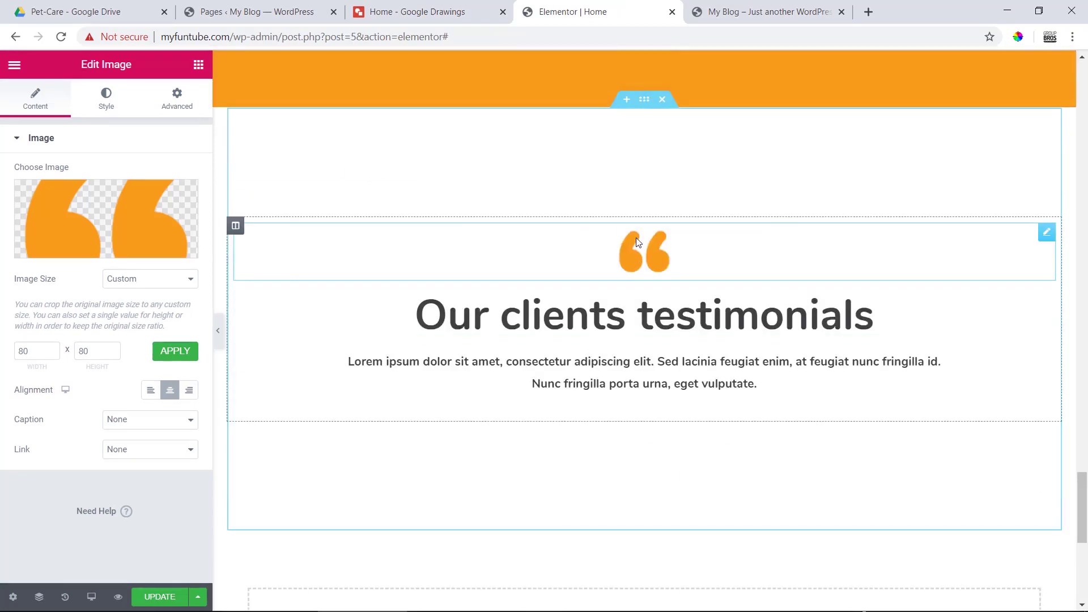
left_click(198, 64)
left_click_drag(54, 205, 614, 418)
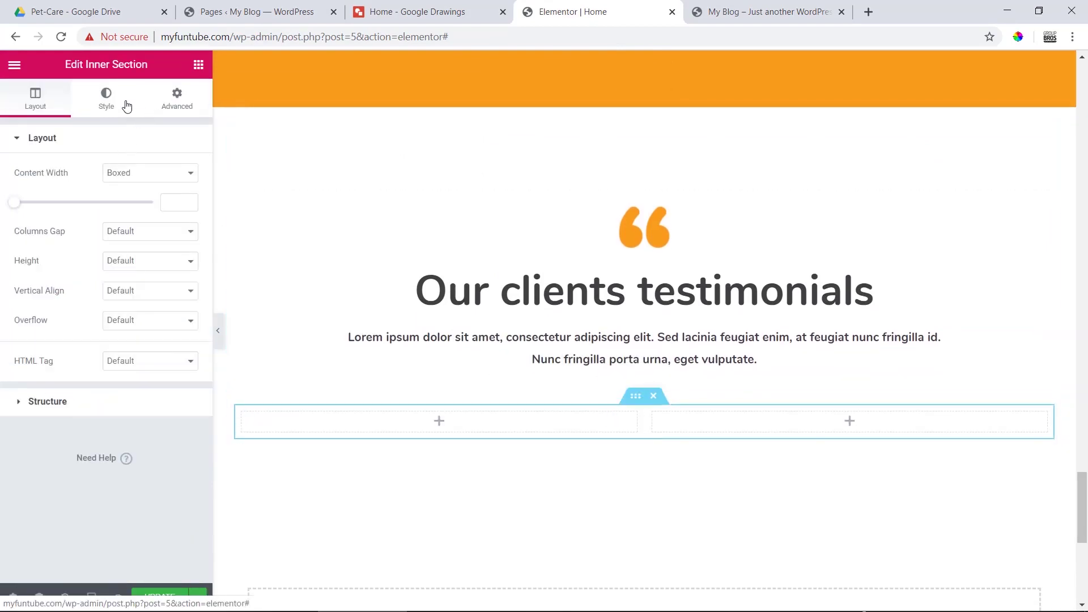
Find the Testimonial widget and try it in the inner section's first column.
left_click(198, 66)
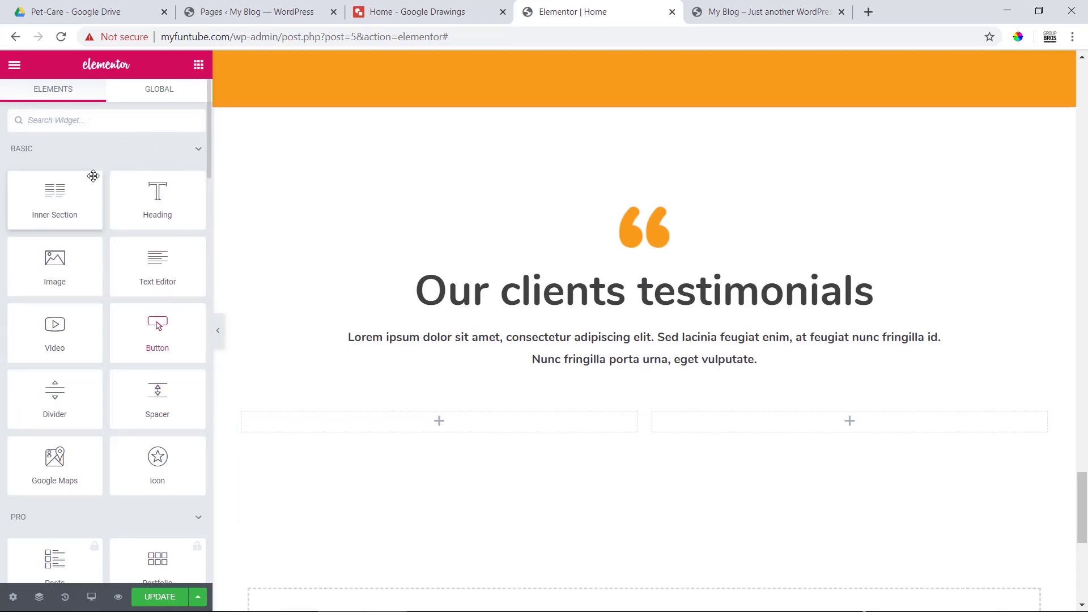
type("tes")
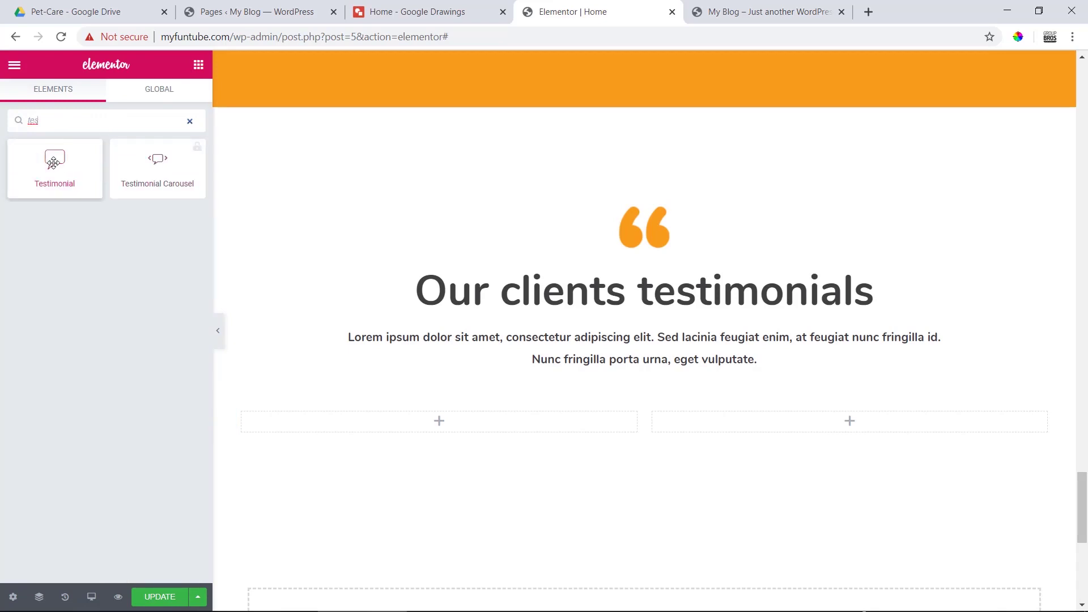
left_click_drag(53, 163, 427, 430)
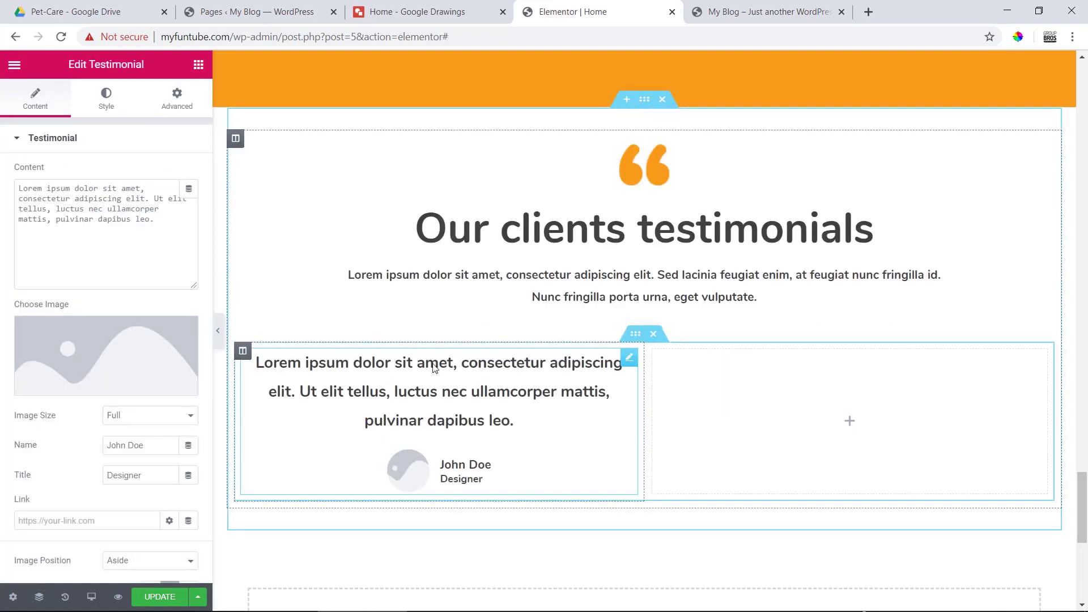
Compare the Testimonial widget's layout with the circle, name and text arrangement in the Google Drawings mockup.
left_click(419, 12)
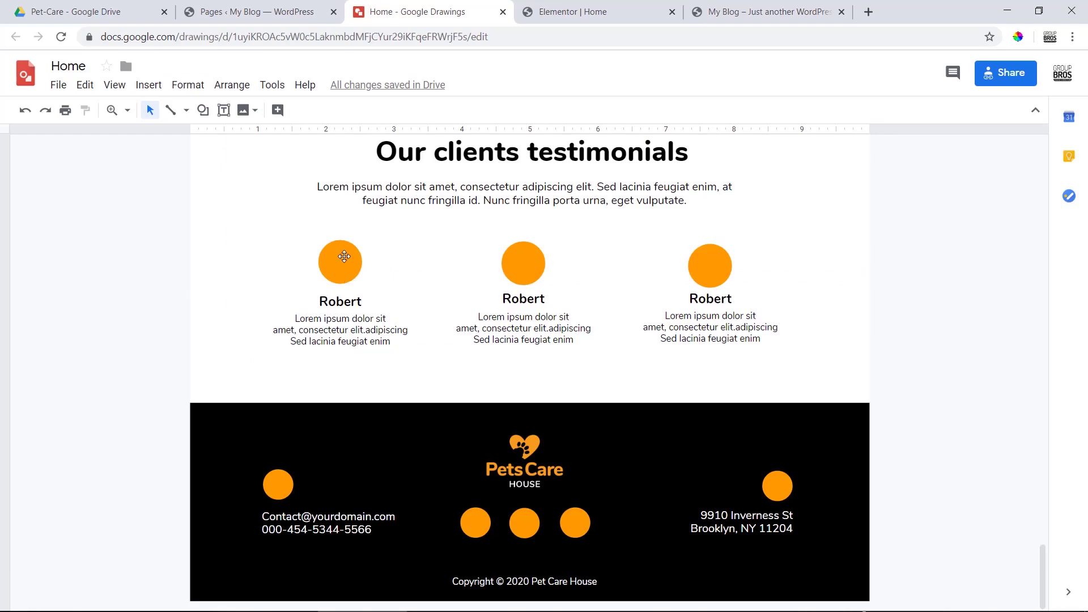
left_click(559, 8)
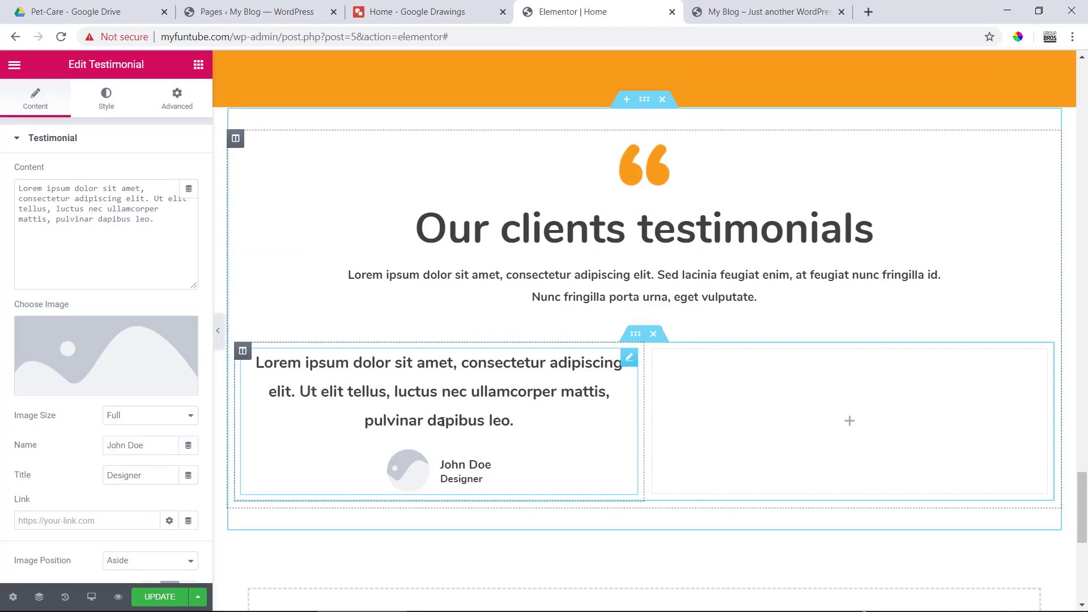
left_click(398, 8)
left_click_drag(345, 274, 345, 262)
left_click(349, 330)
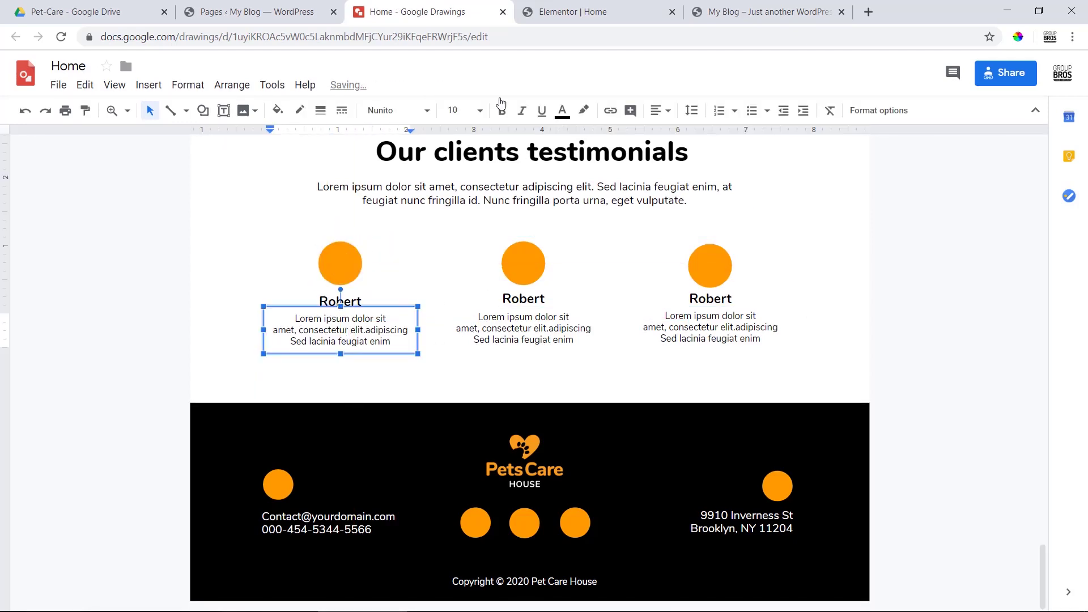
left_click(605, 9)
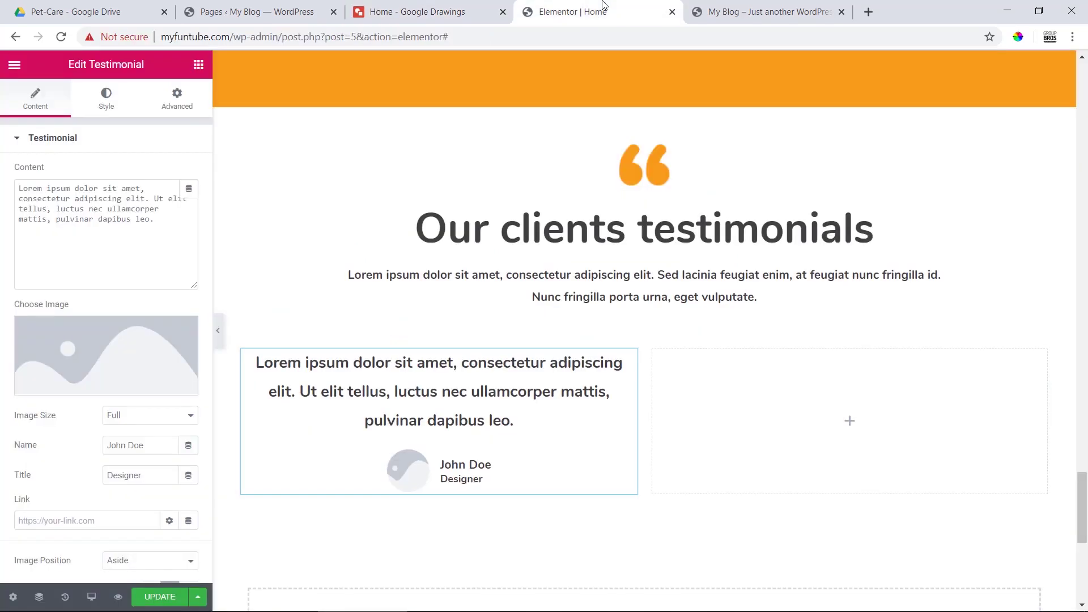
Delete the Testimonial widget from the inner section's first column.
left_click(851, 423)
right_click(628, 358)
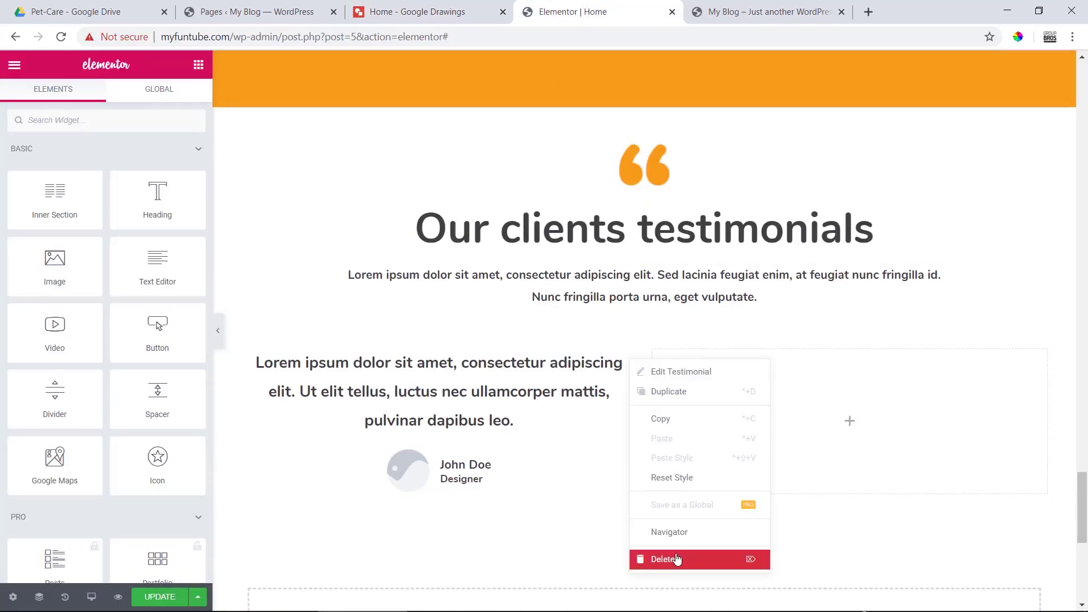
left_click(679, 558)
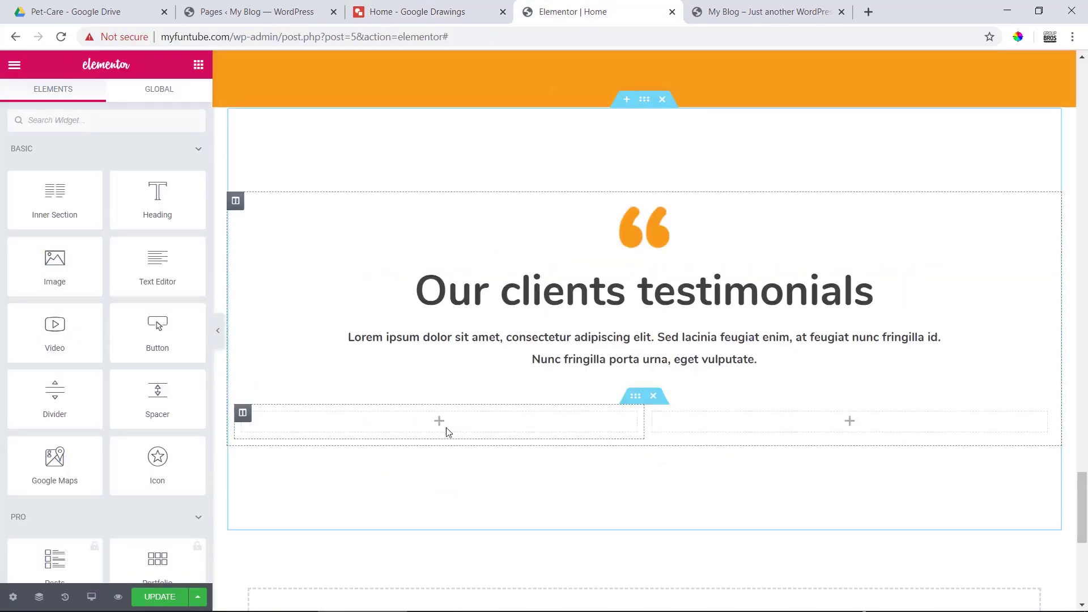
Add a third column to the inner section and place an Image widget in its first column.
right_click(249, 419)
left_click(258, 428)
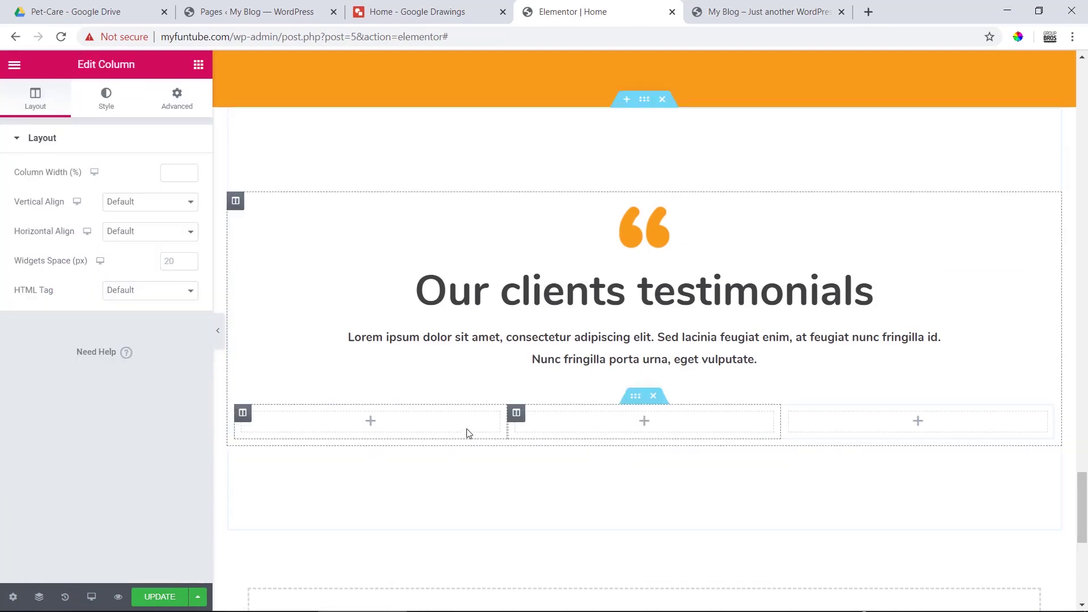
left_click(370, 422)
left_click_drag(91, 261, 389, 418)
Open the Pexels stock photo site in a new browser tab.
key("ctrl+t")
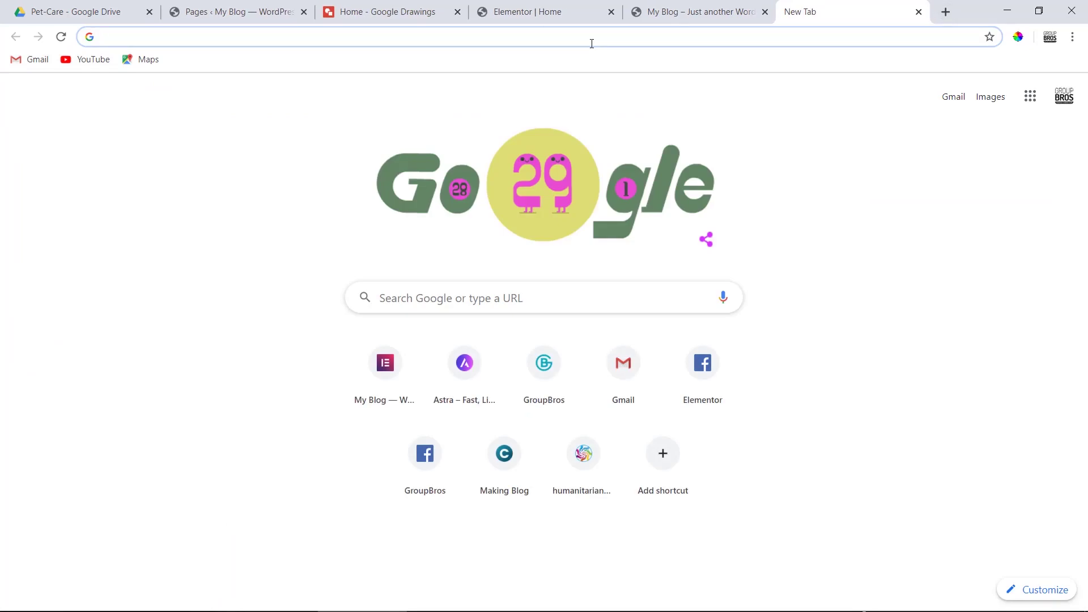
left_click(451, 601)
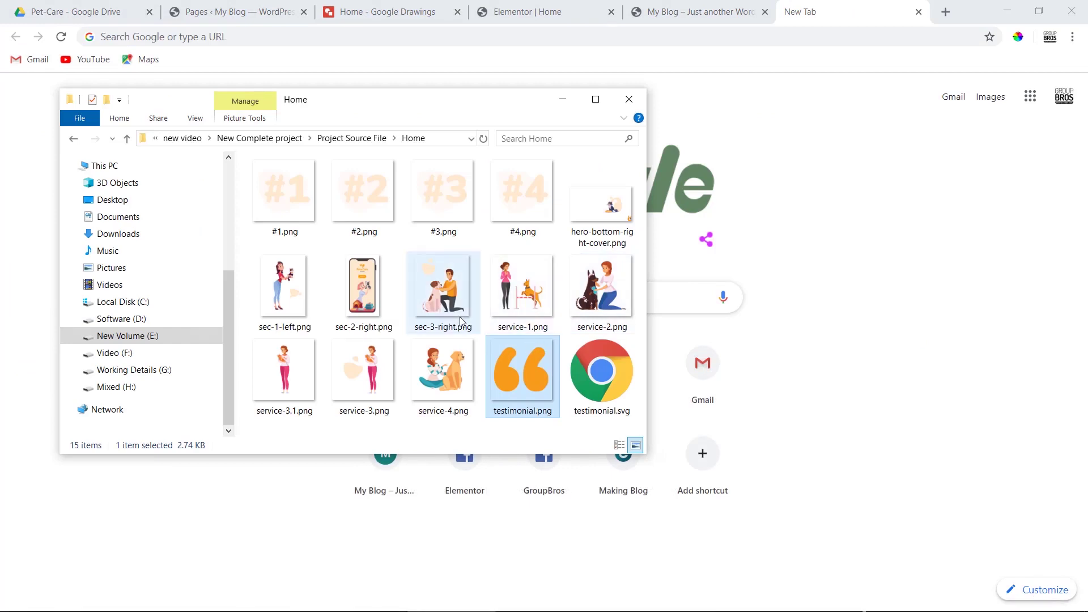
left_click(802, 40)
type("e")
key("BackSpace")
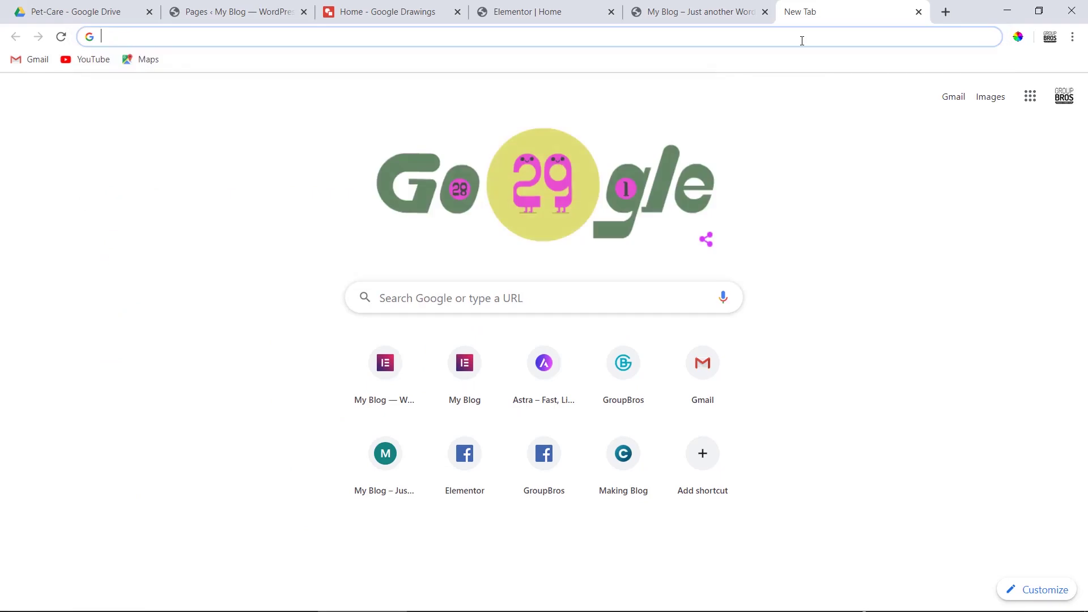
type("pexe")
key("Return")
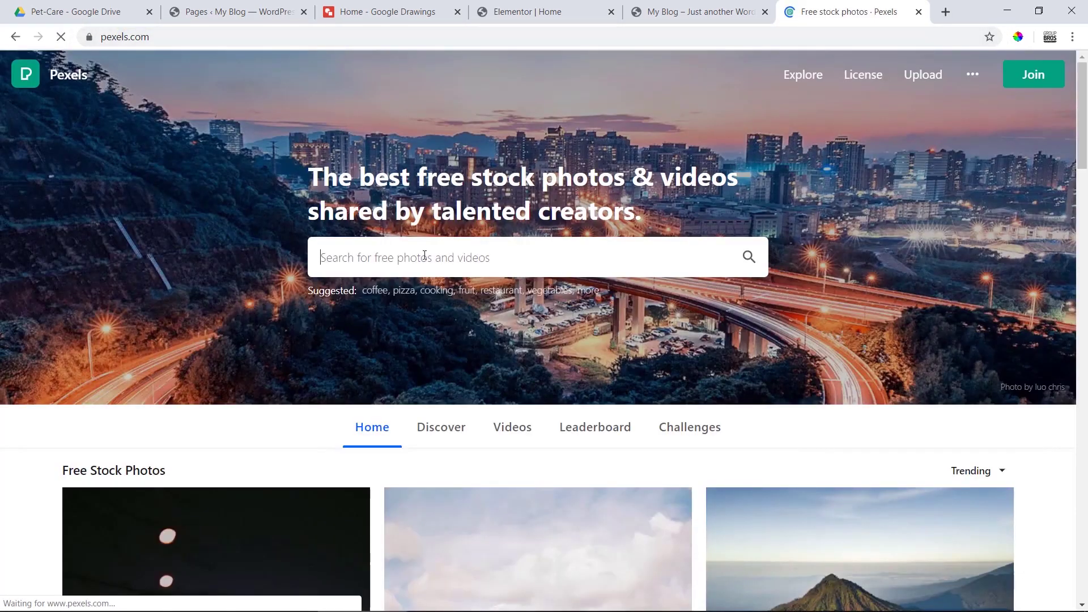
Search Pexels for "portrait" photos.
left_click(425, 256)
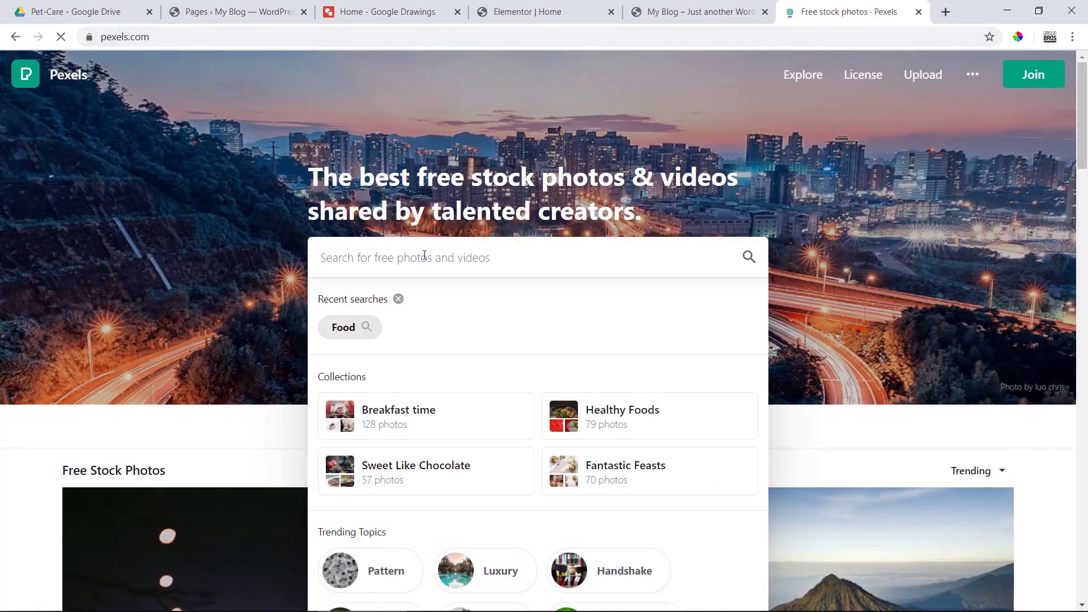
type("pot")
key("Down")
key("Down")
key("BackSpace")
key("BackSpace")
key("BackSpace")
type("r")
key("Down")
key("Return")
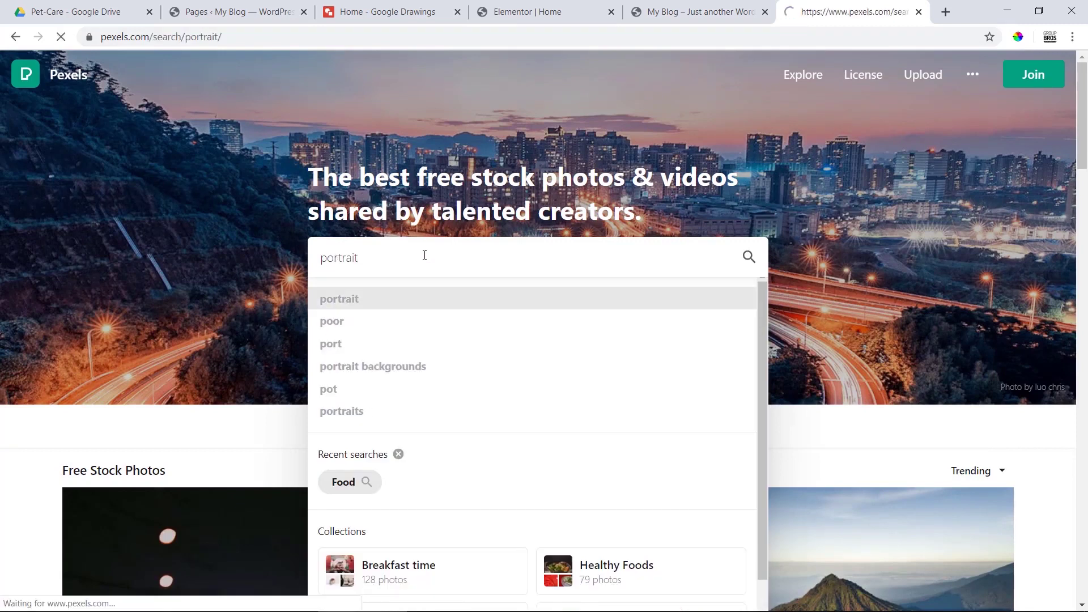
scroll(496, 560, "down", 5)
scroll(560, 419, "up", 5)
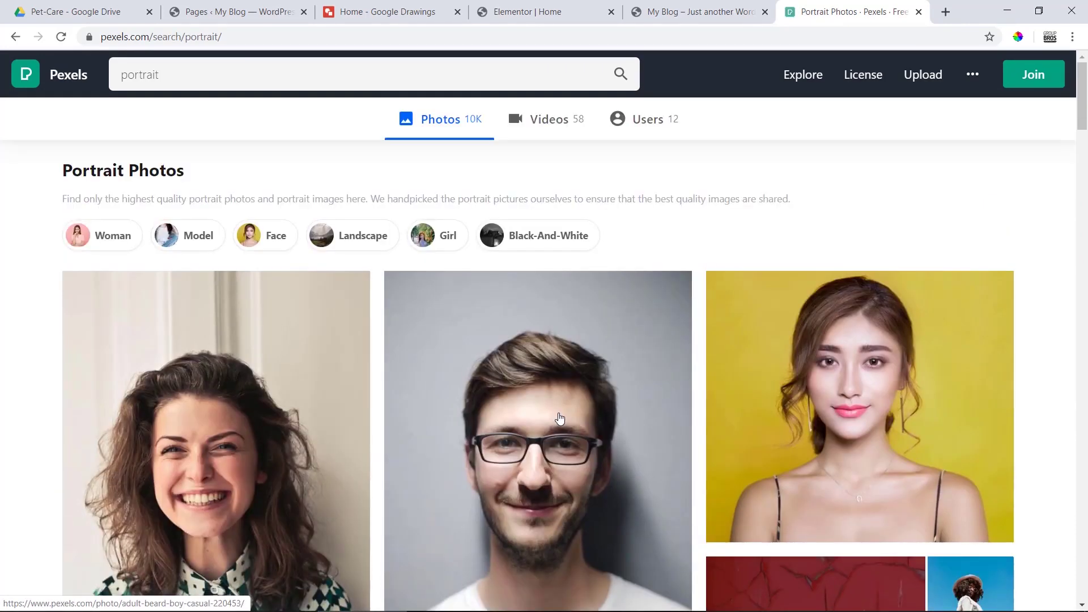
Download the portrait of the smiling woman in the patterned collared shirt in Small size (640 x 960) and close its preview.
scroll(452, 403, "down", 3)
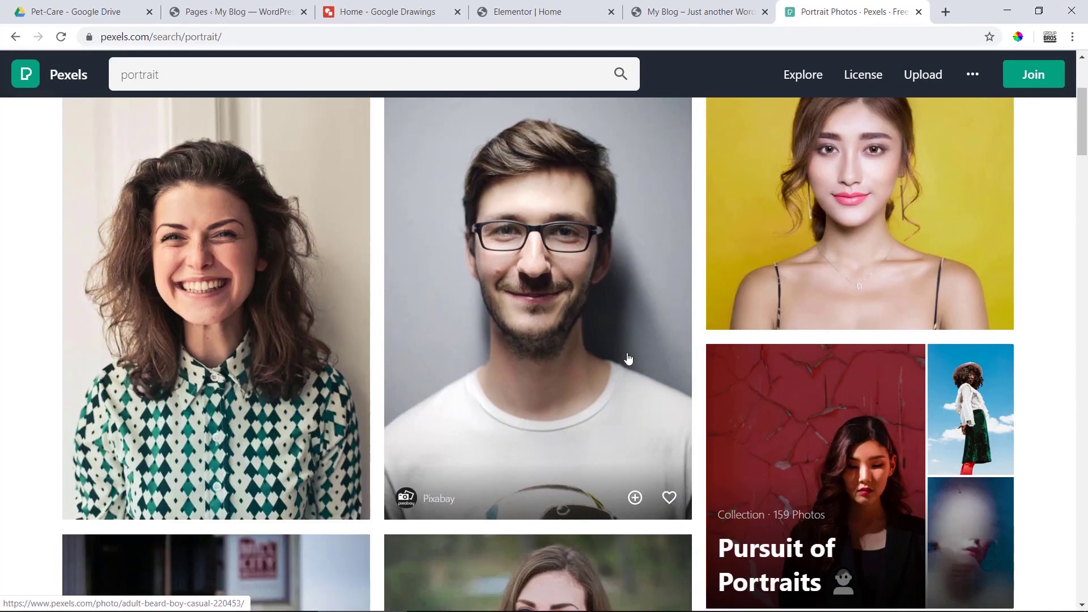
left_click(217, 290)
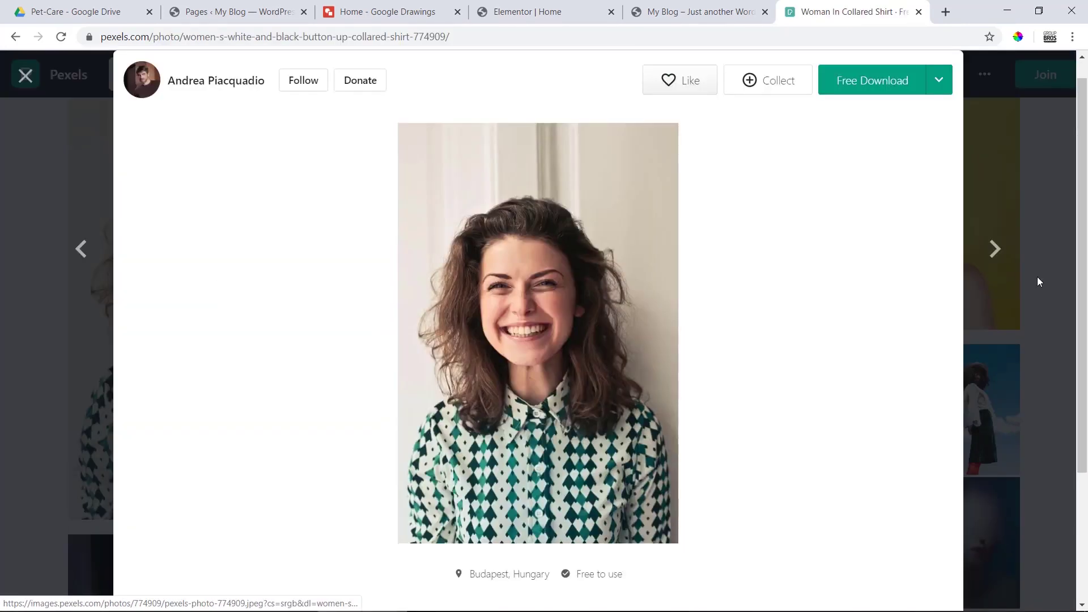
left_click(939, 80)
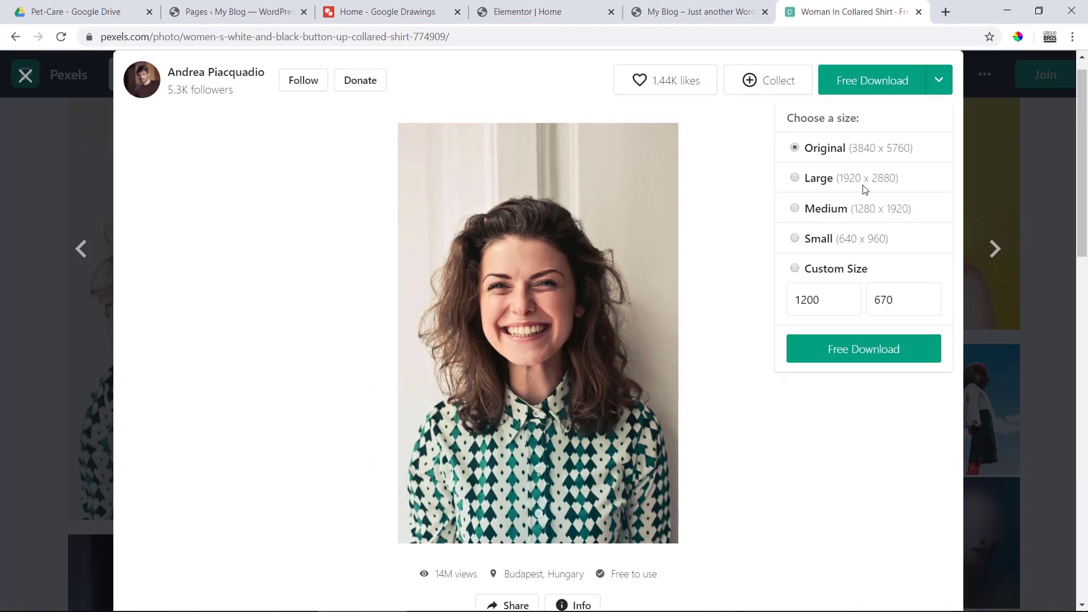
left_click(873, 359)
left_click(940, 80)
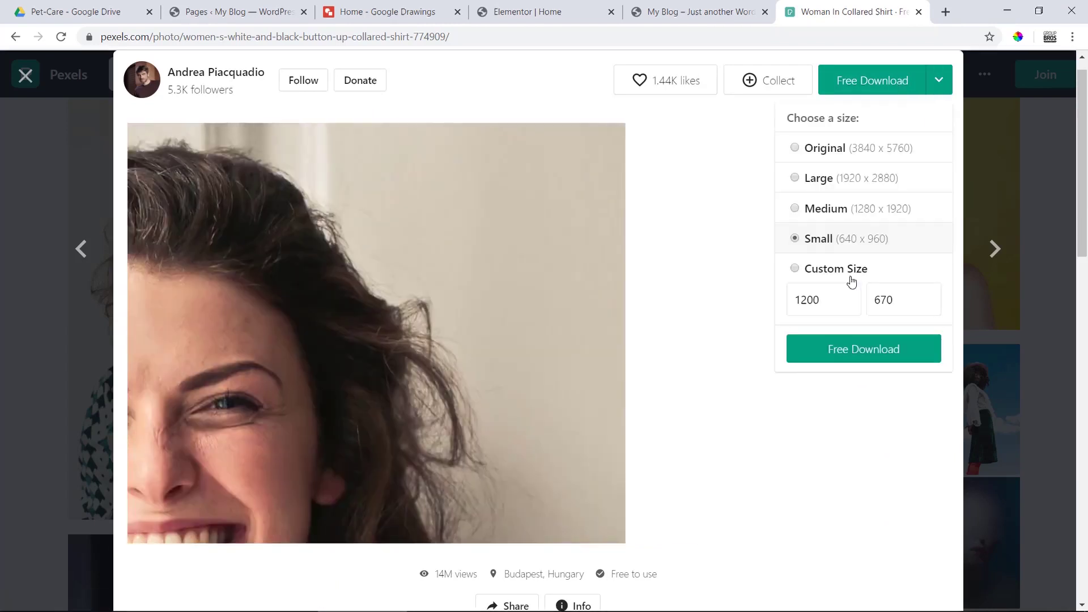
left_click(859, 348)
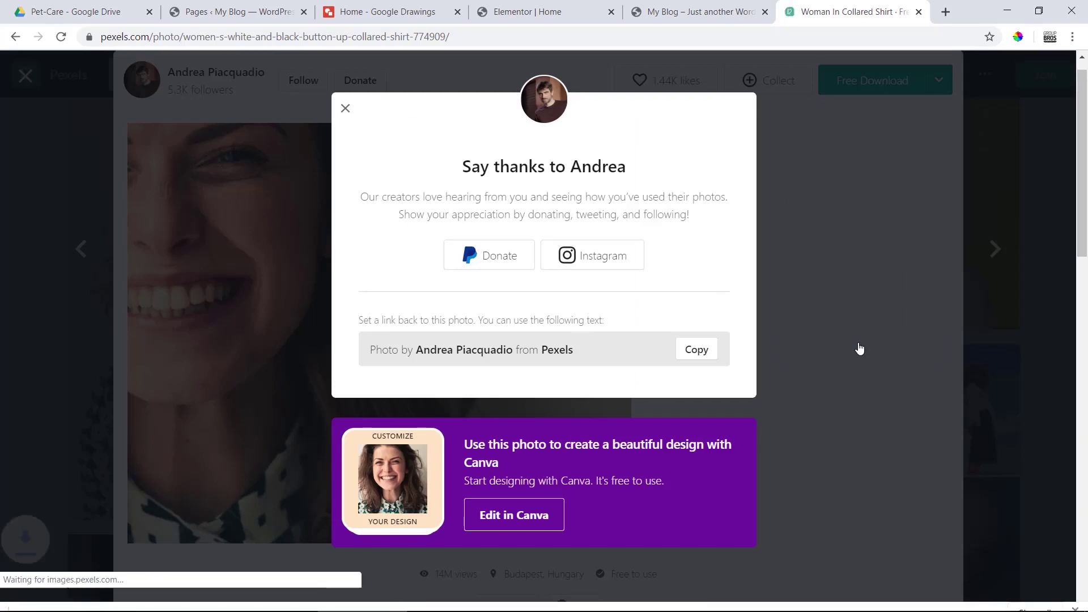
left_click(1045, 169)
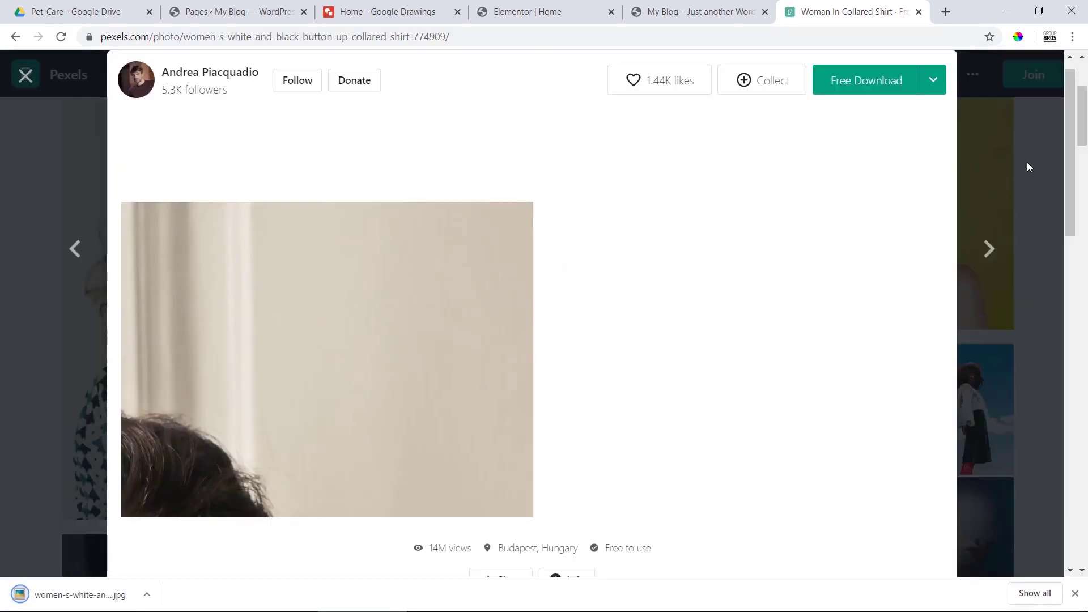
left_click(1028, 162)
Download the portrait of the bearded man with glasses in Small size (640 x 959).
left_click(454, 319)
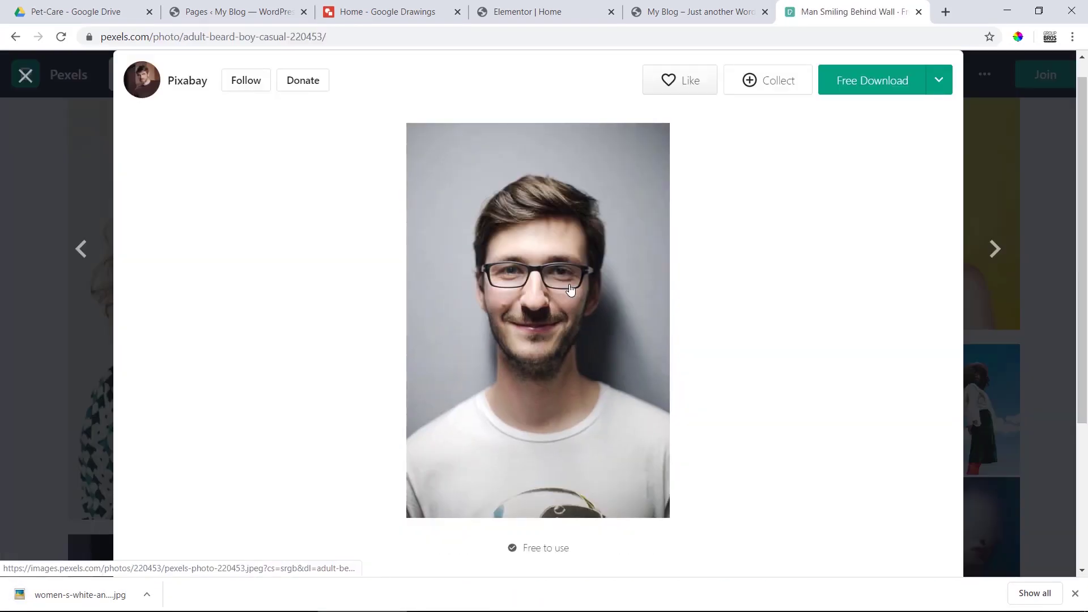
left_click(936, 81)
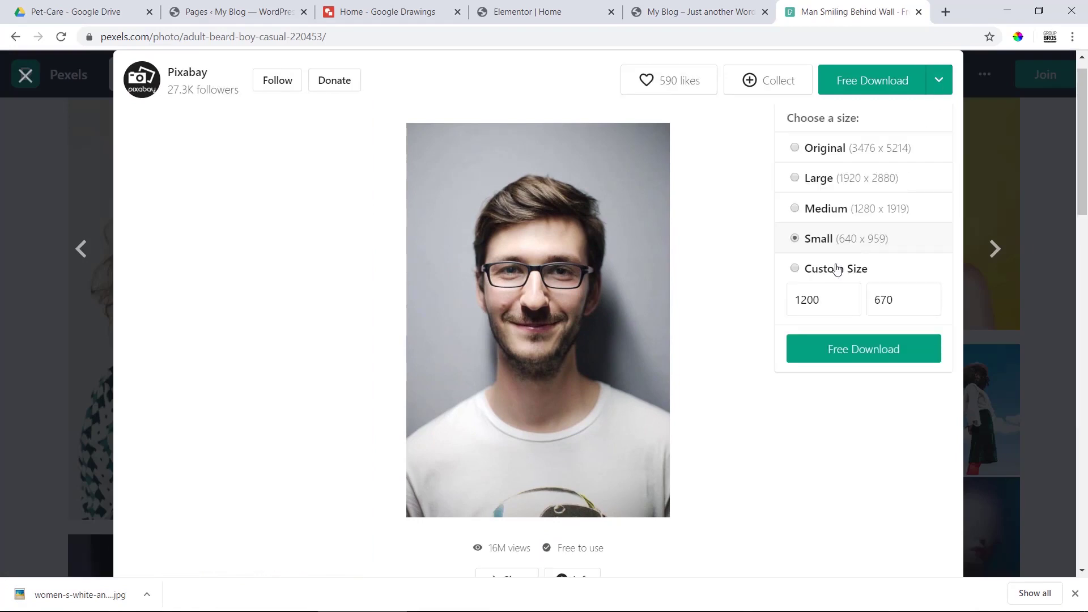
left_click(862, 350)
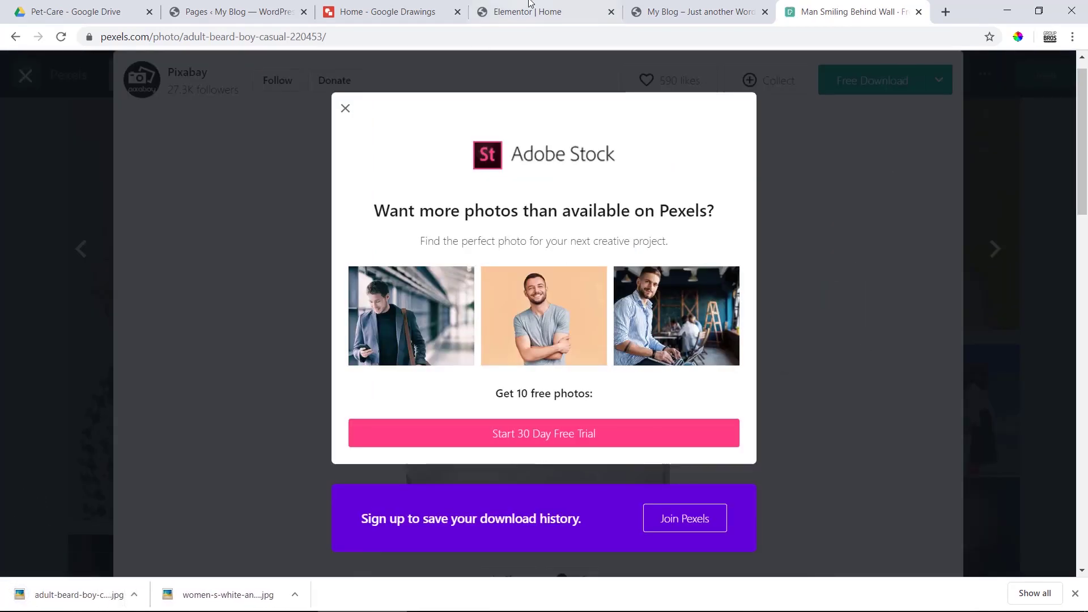
Back in Elementor, upload the downloaded woman's portrait to the media library and insert it into the first column's Image widget.
left_click(531, 12)
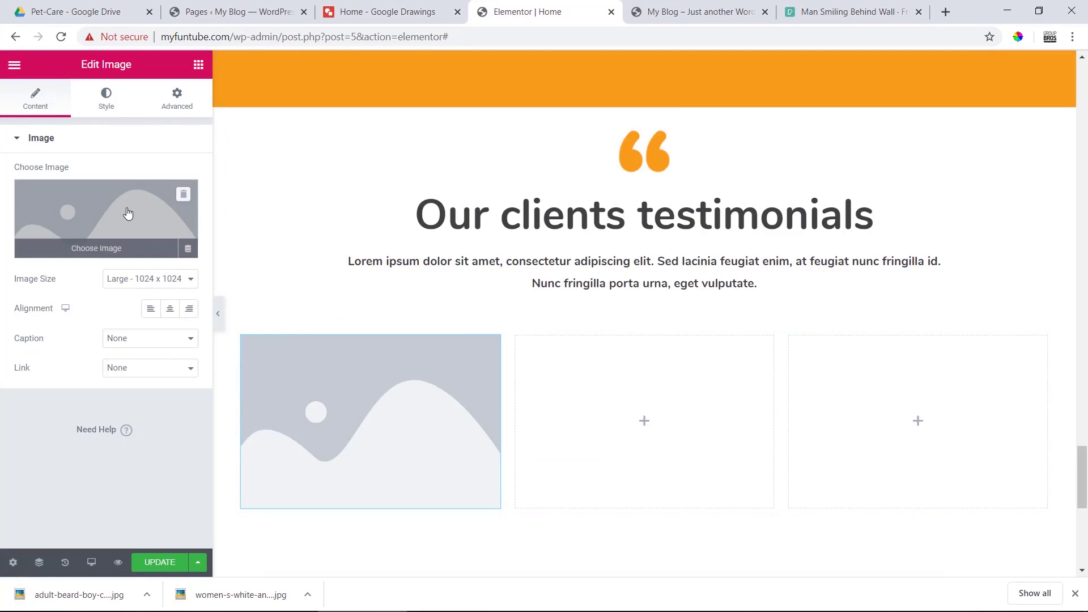
left_click(106, 227)
left_click_drag(225, 598, 260, 394)
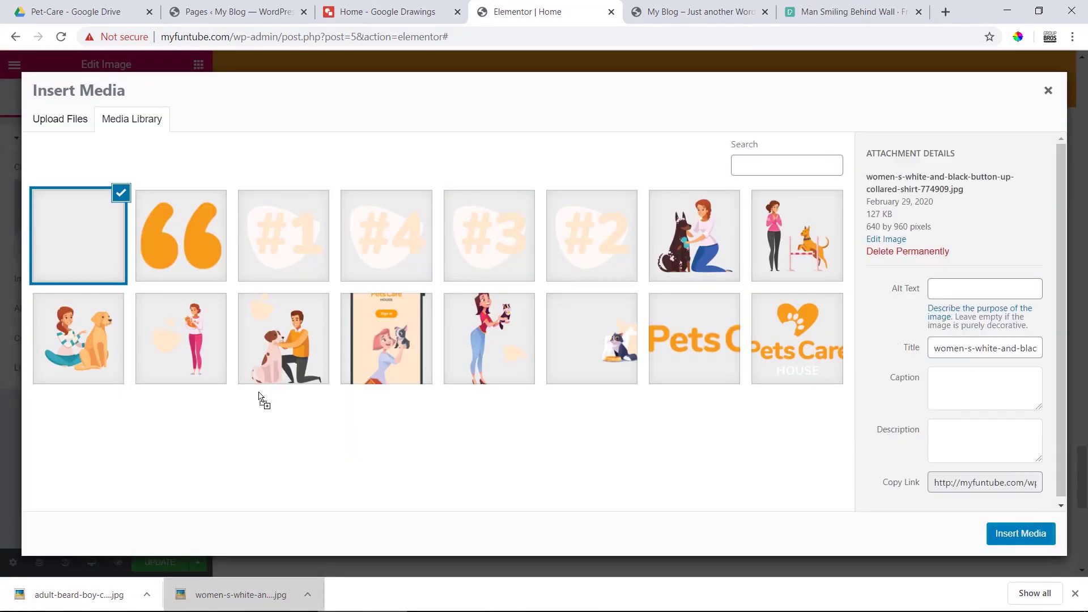
left_click(1021, 533)
Set the woman's portrait to a custom image size of 150 x 150 and apply it.
left_click(134, 279)
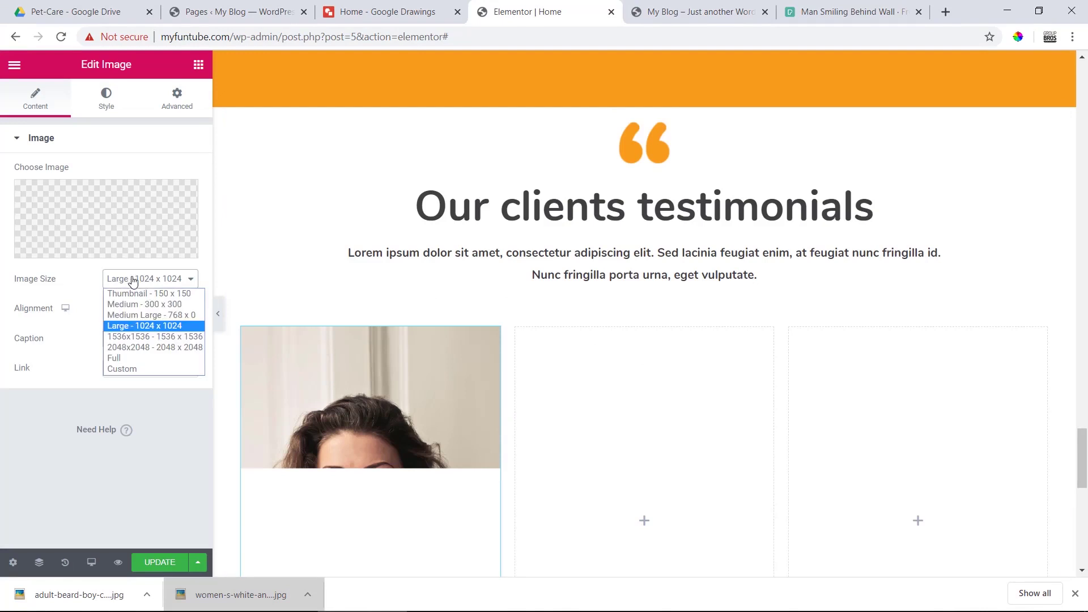
left_click(128, 369)
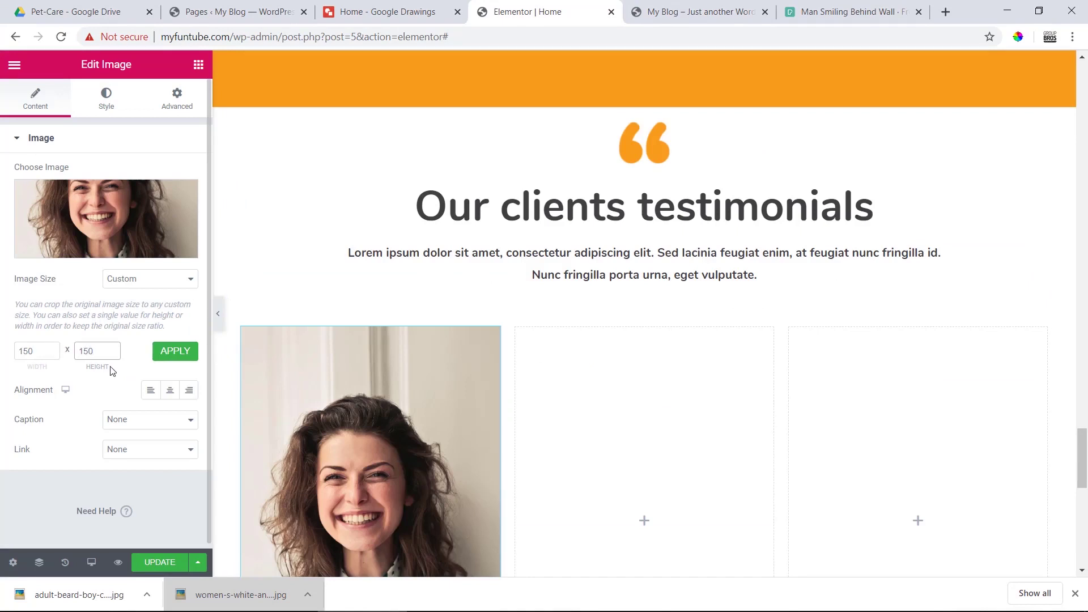
left_click(165, 355)
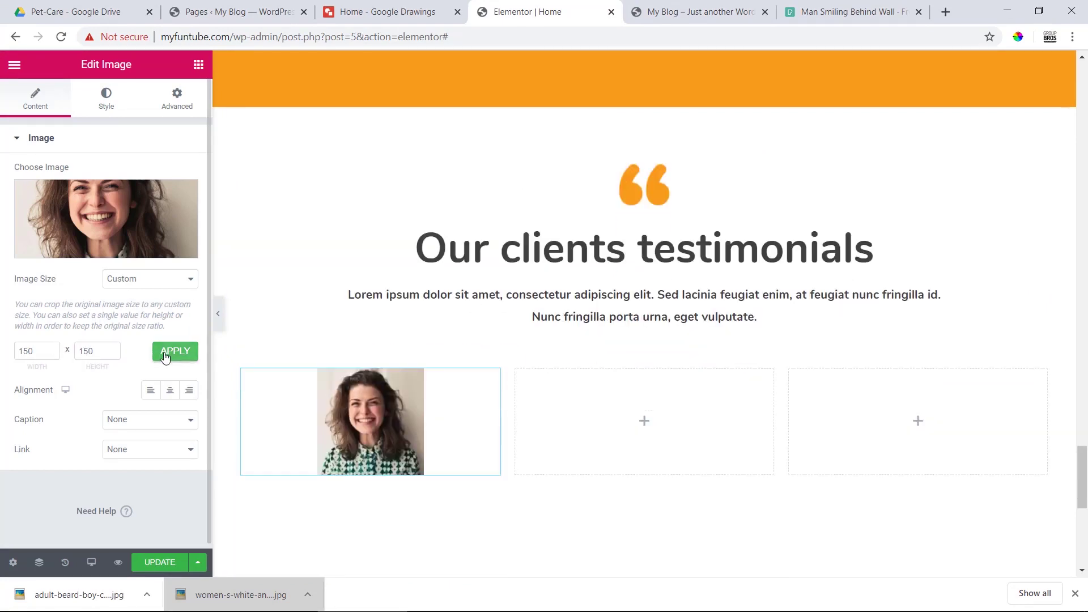
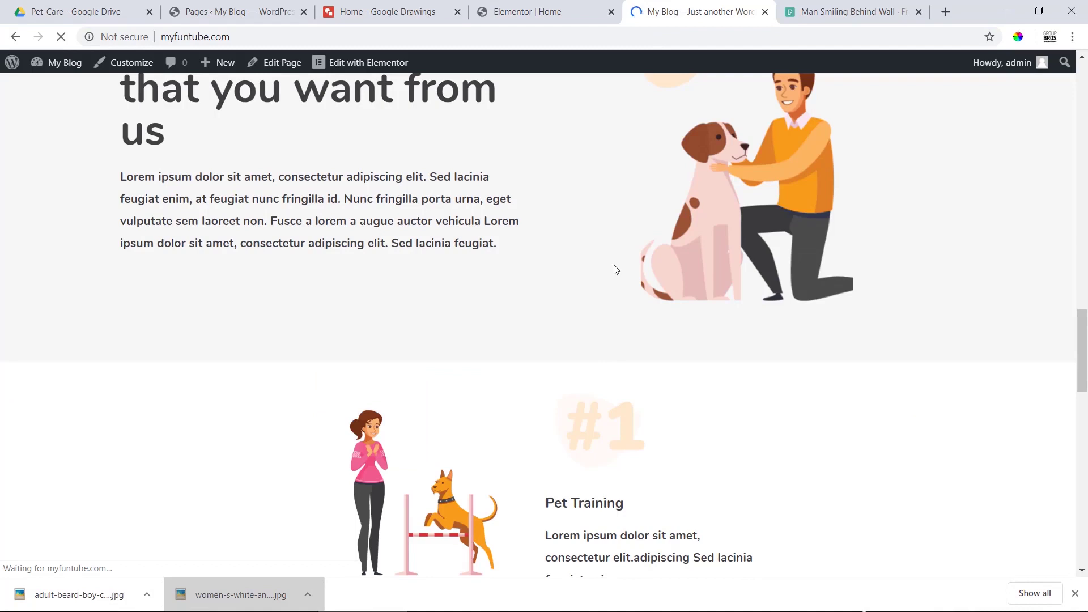
Check the portrait in the testimonials section on the live page and return to the Elementor editor.
scroll(617, 270, "down", 10)
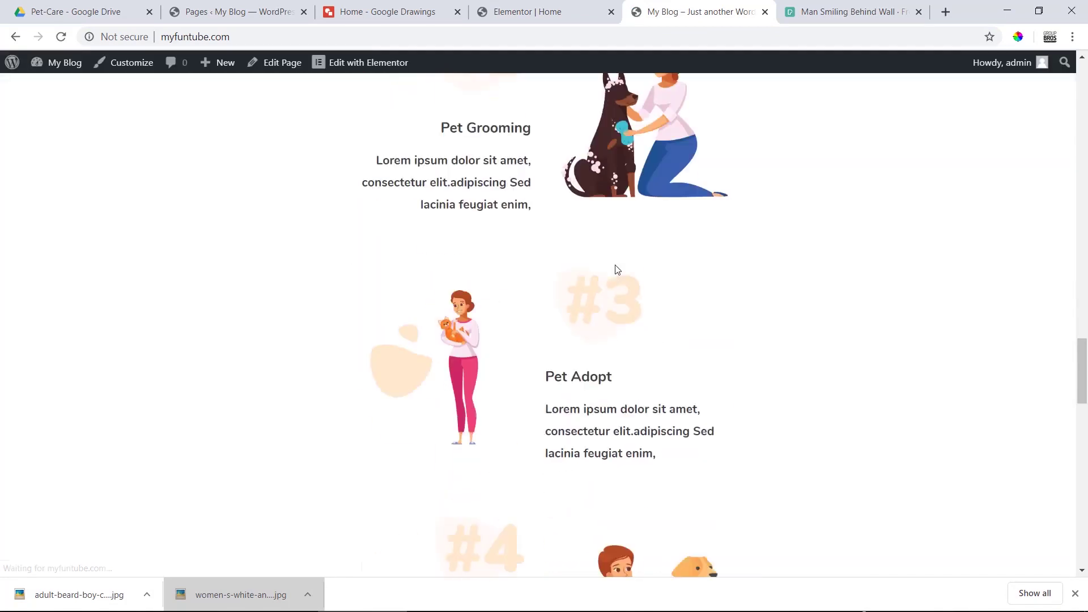
scroll(616, 269, "down", 15)
scroll(617, 270, "up", 3)
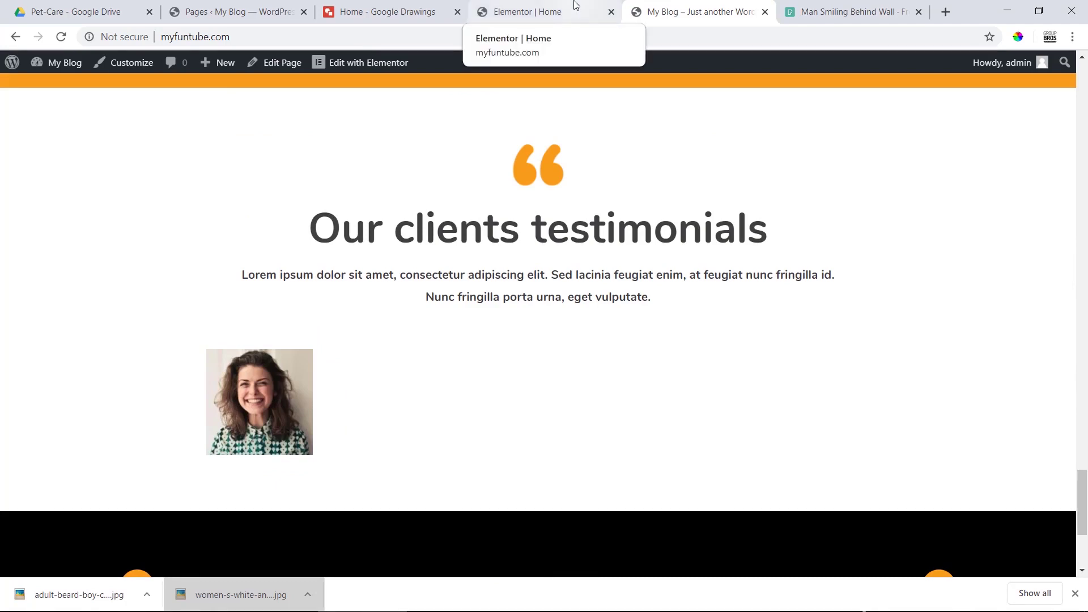
left_click(576, 4)
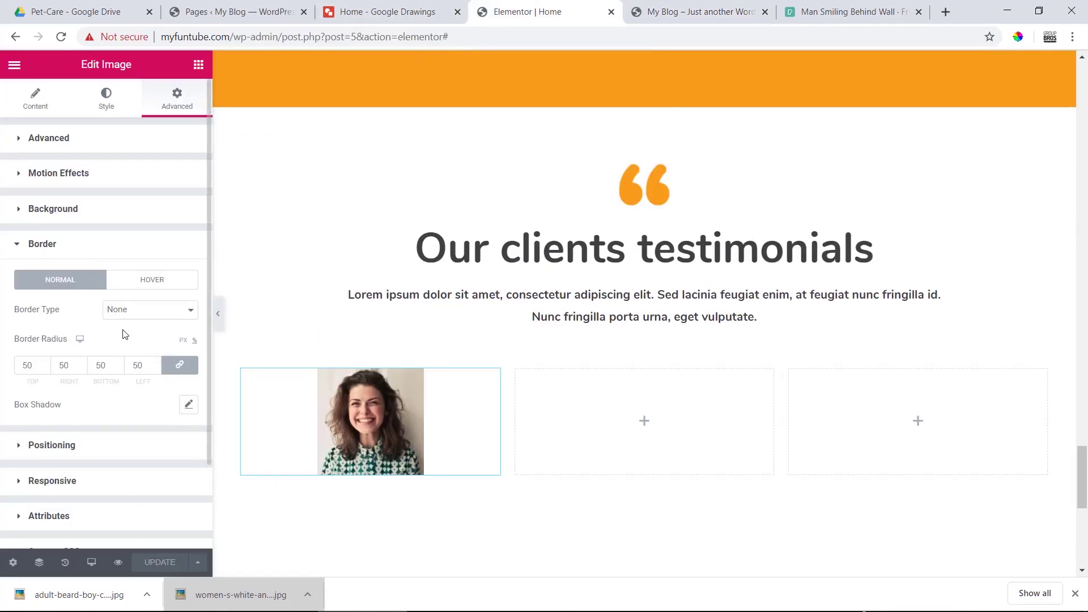
Try the Solid border type in the portrait widget's advanced settings and return it to None.
left_click(133, 310)
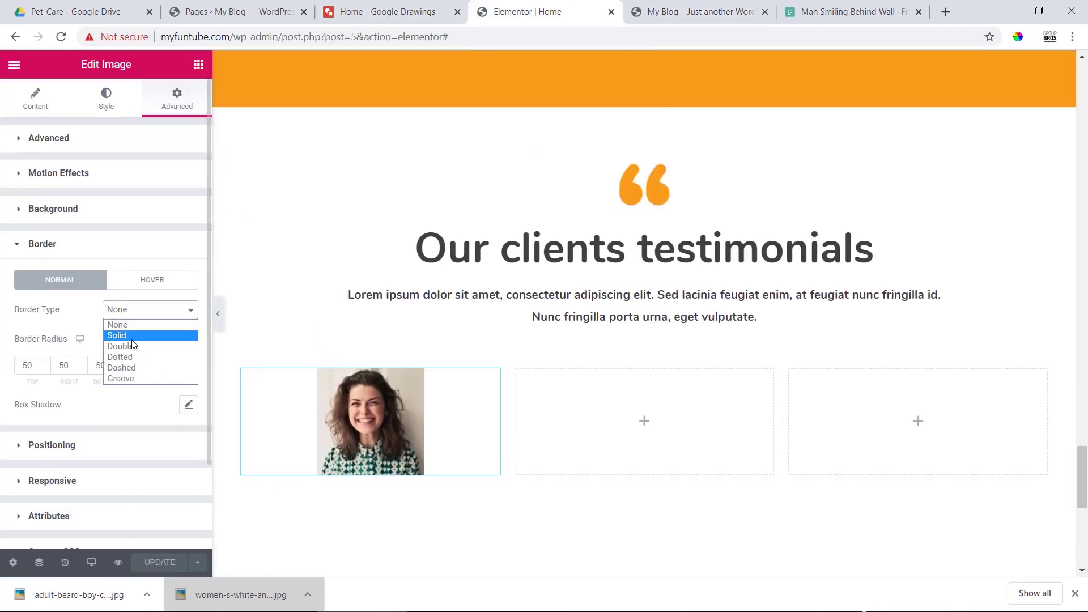
left_click(99, 316)
left_click(125, 314)
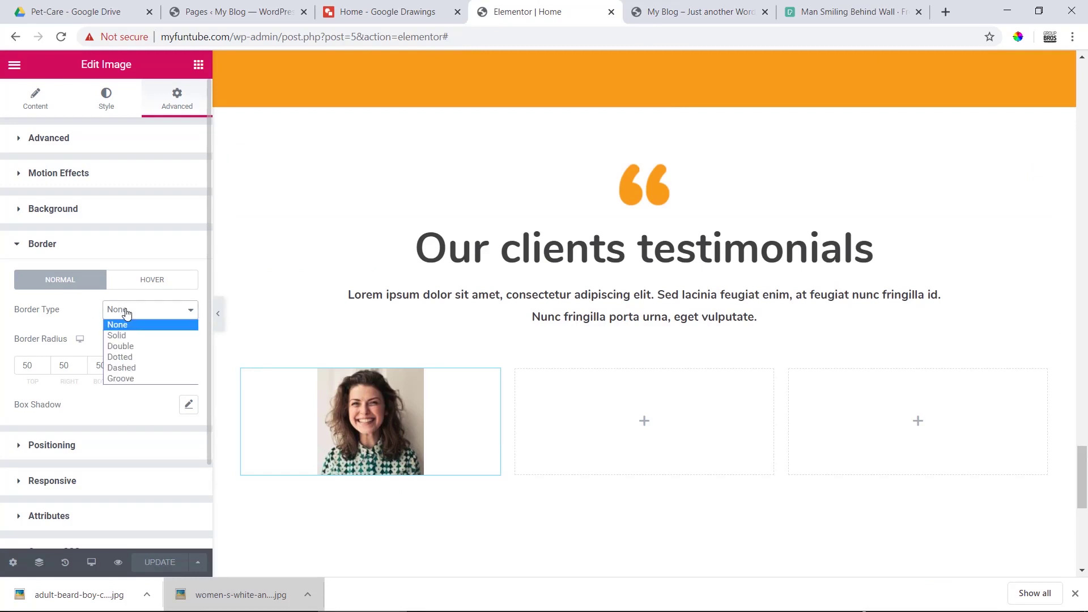
left_click(136, 336)
left_click(140, 312)
left_click(140, 321)
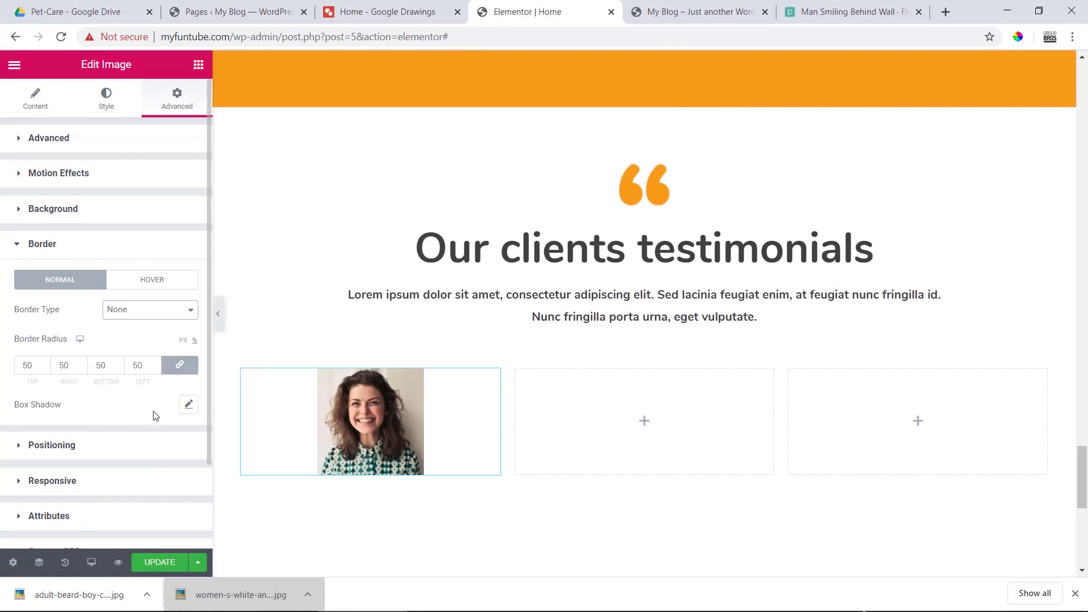
scroll(101, 456, "down", 2)
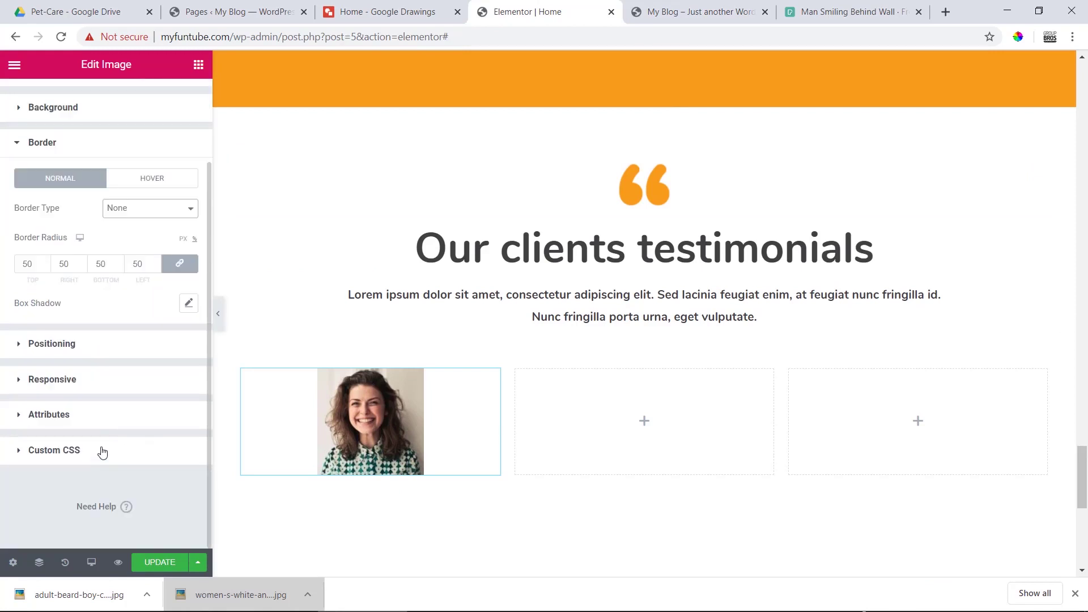
scroll(102, 397, "up", 5)
left_click(30, 139)
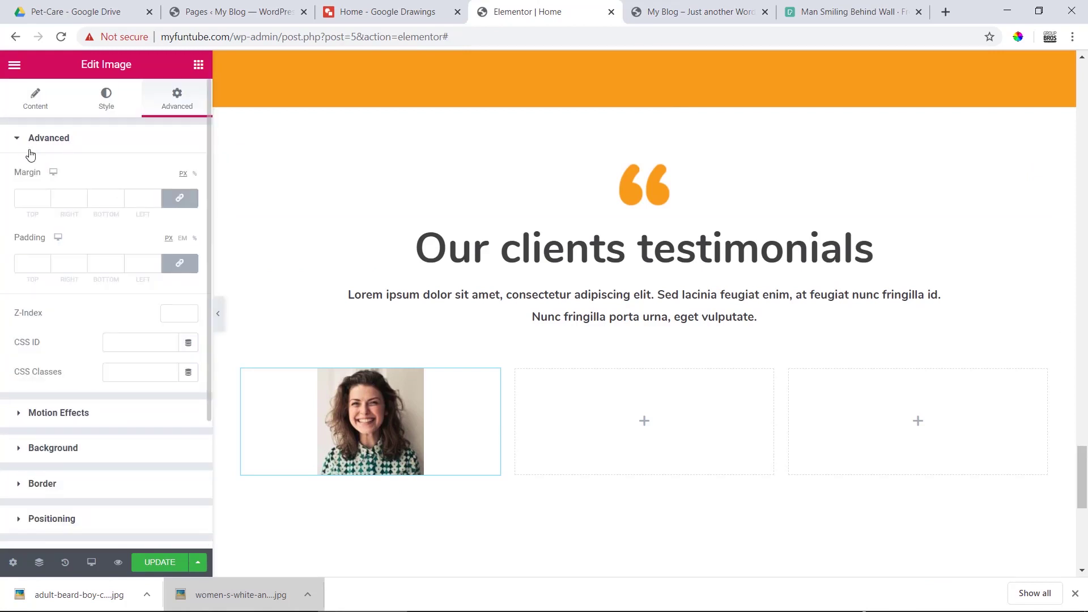
left_click(33, 451)
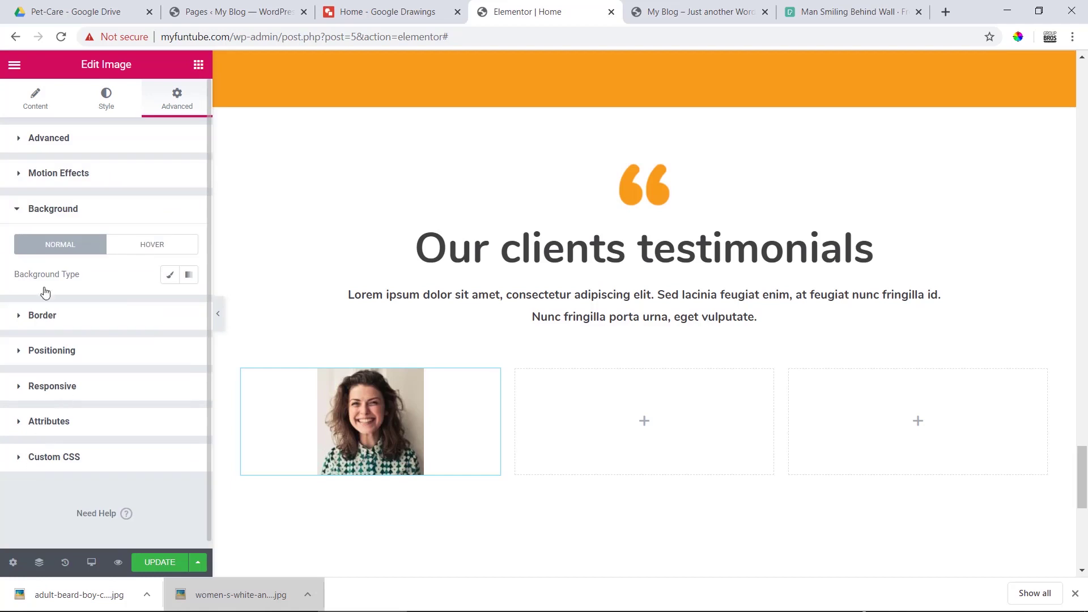
left_click(18, 140)
Make the woman's portrait circular by giving the image itself a border radius of 50% on all corners.
left_click(105, 99)
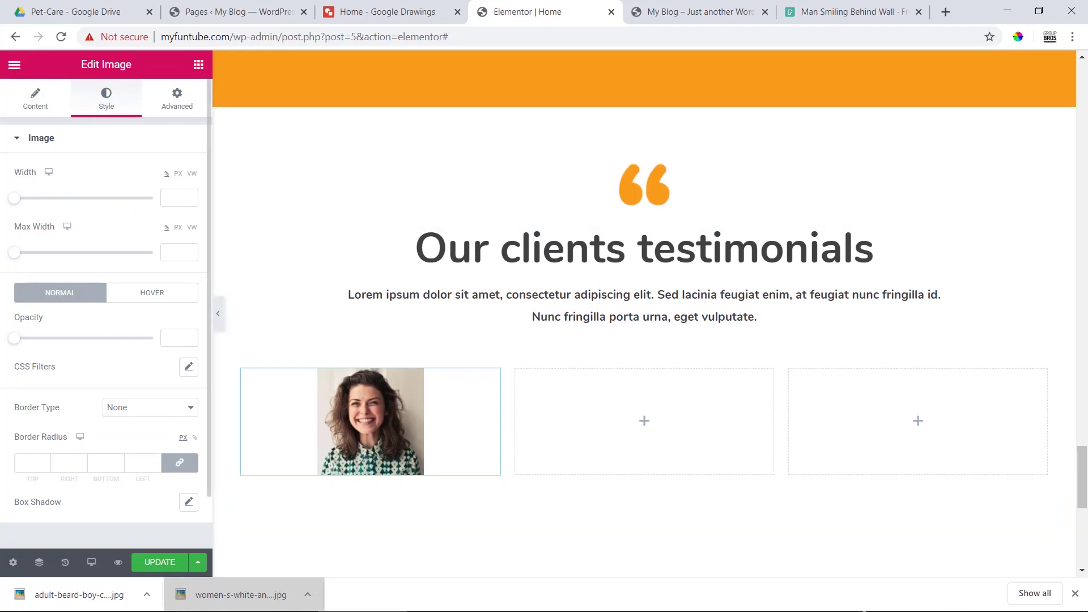
left_click(23, 467)
type("50")
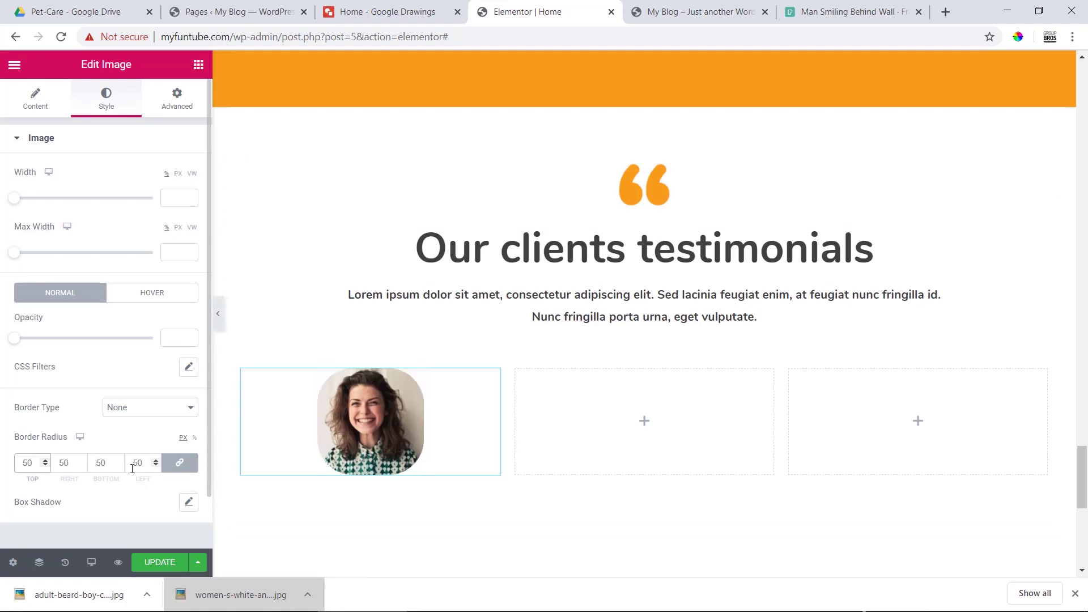
left_click(194, 440)
left_click(33, 462)
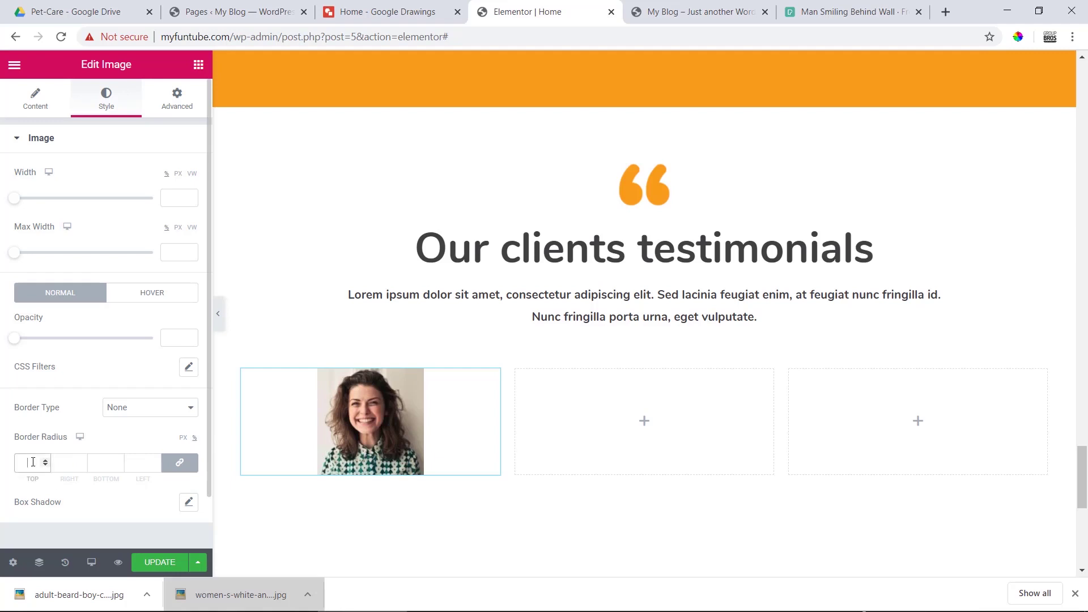
type("50")
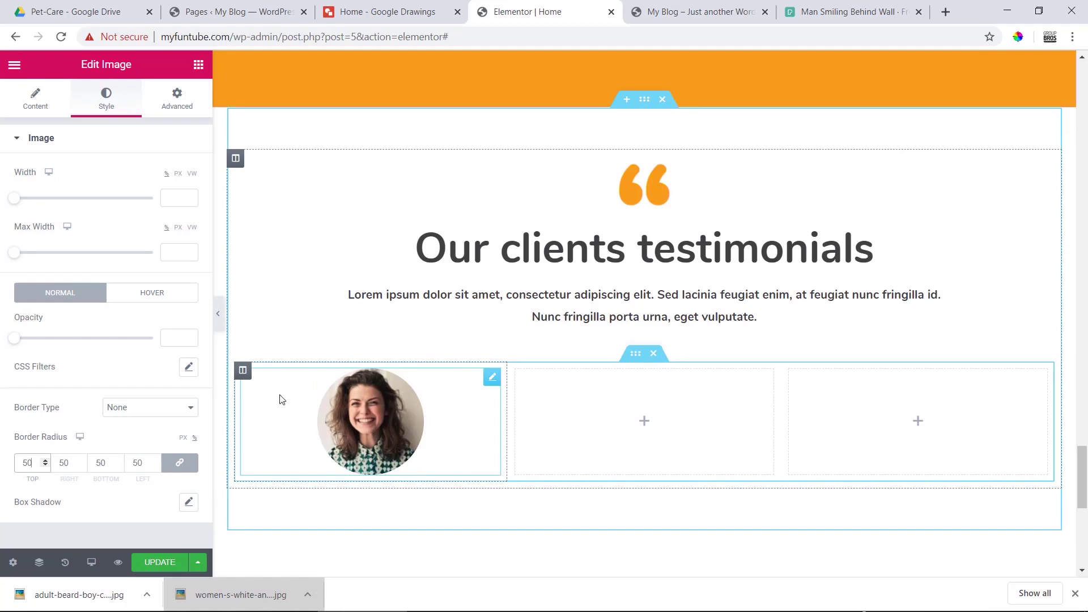
Switch to the Google Drawings mockup, select the first client's name in the testimonials section, and return to the Elementor editor.
left_click(395, 10)
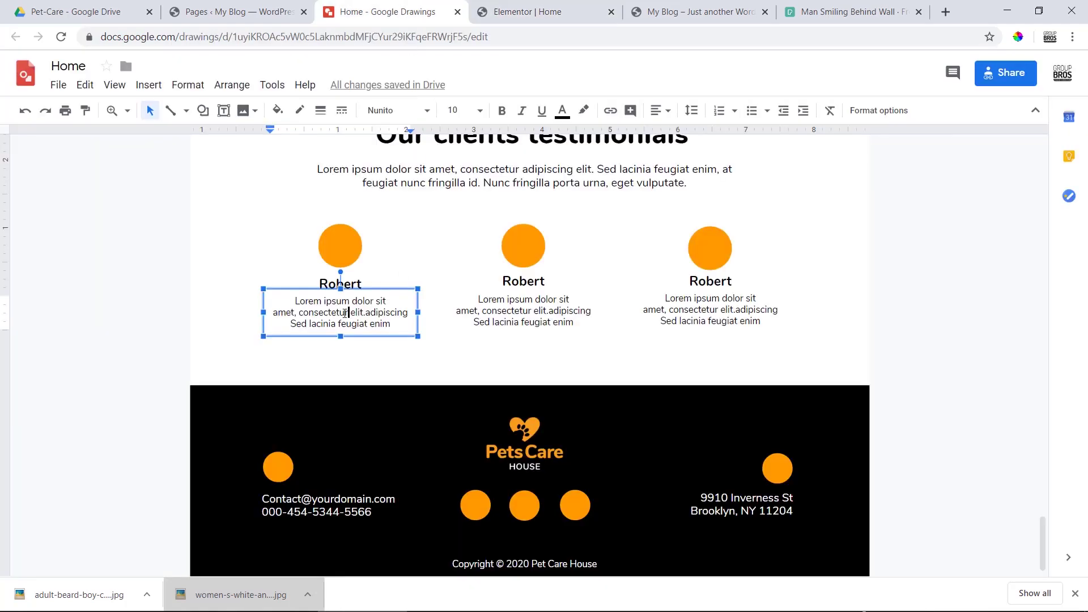
double_click(333, 283)
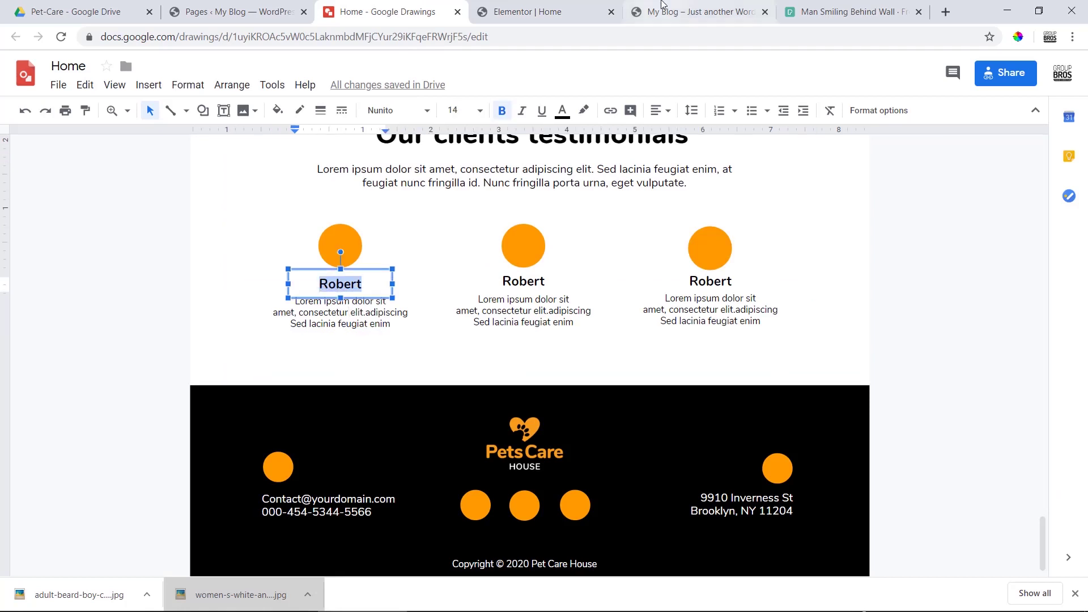
left_click(528, 11)
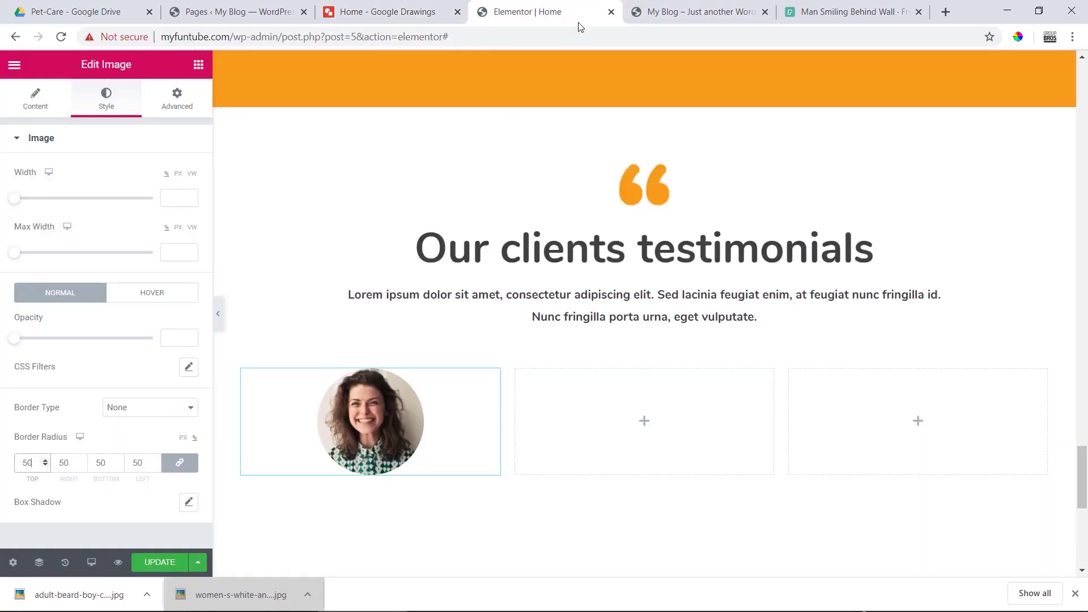
Add a centred H6 heading below the woman's portrait with the client's first name as its title.
left_click(199, 64)
left_click_drag(163, 214, 362, 453)
left_click(142, 345)
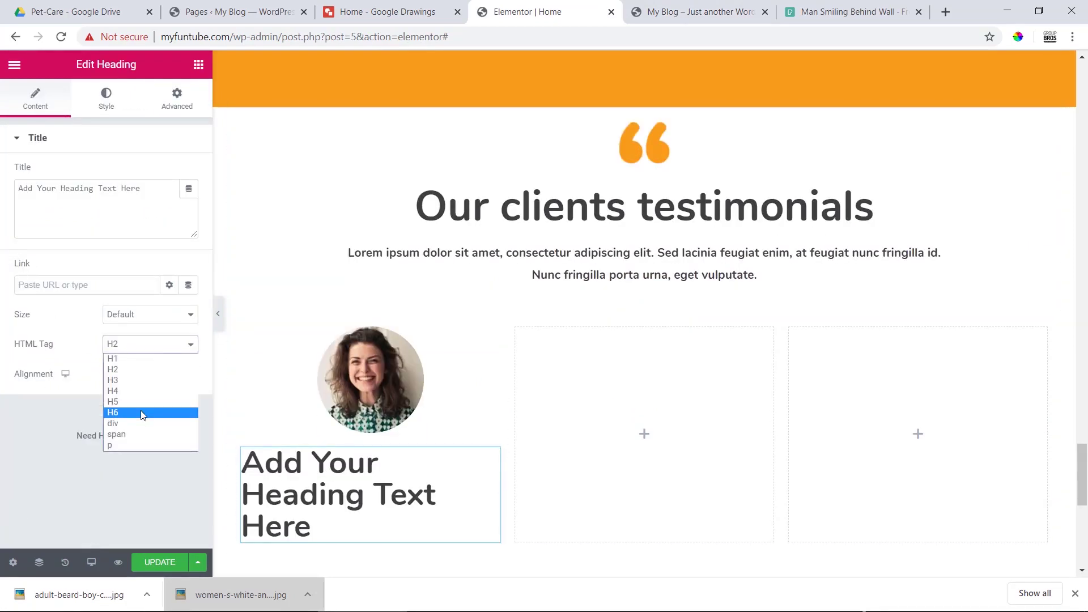
left_click(140, 412)
triple_click(74, 190)
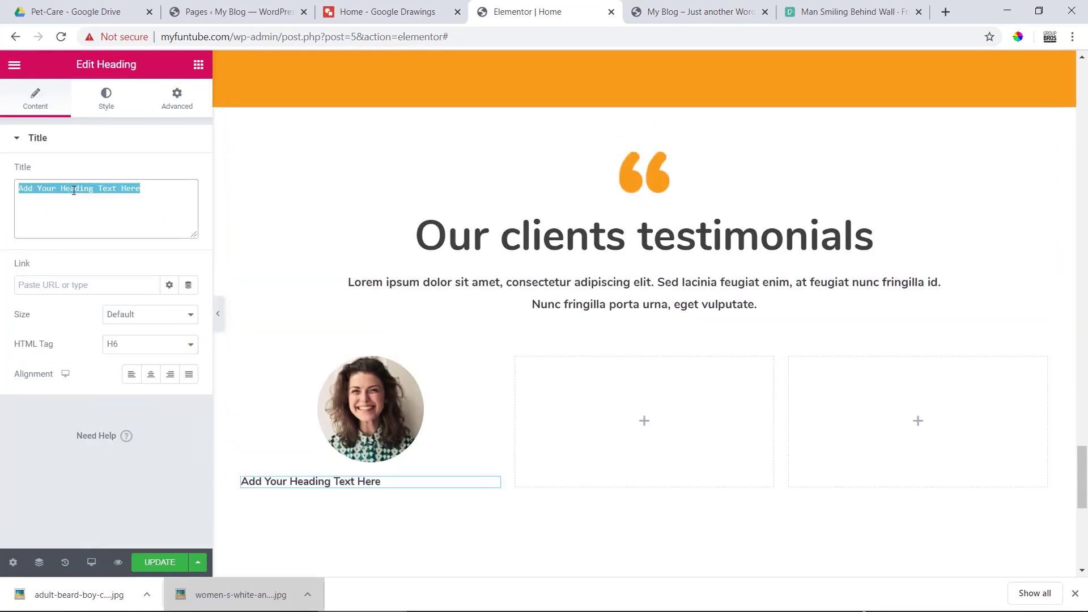
type("Robert")
left_click(150, 377)
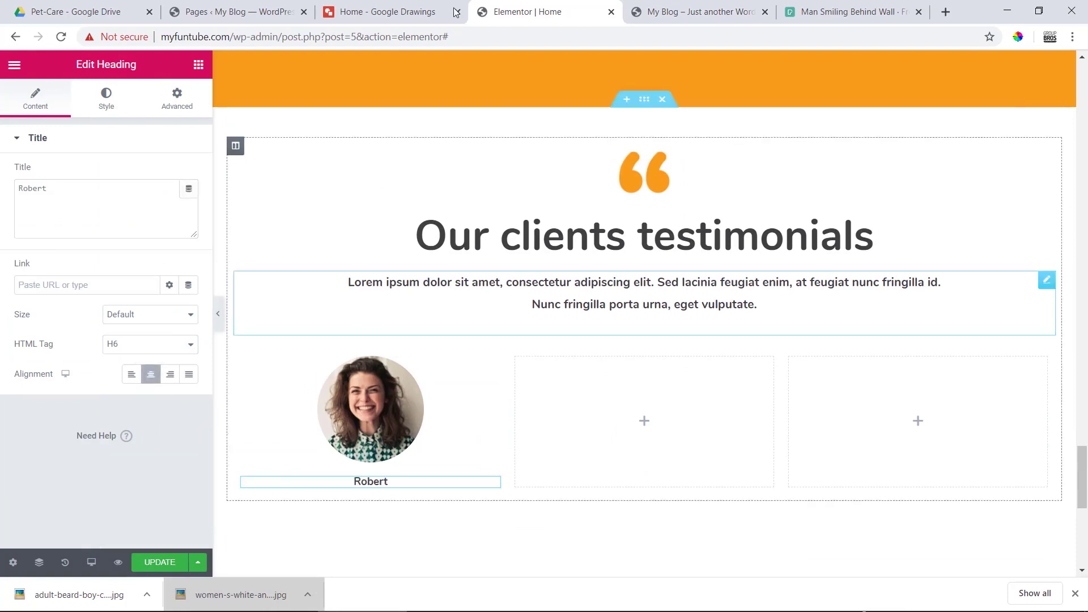
Copy the paragraph below the first client's name in the Google Drawings mockup and return to the Elementor editor.
left_click(416, 7)
left_click(330, 322)
triple_click(330, 322)
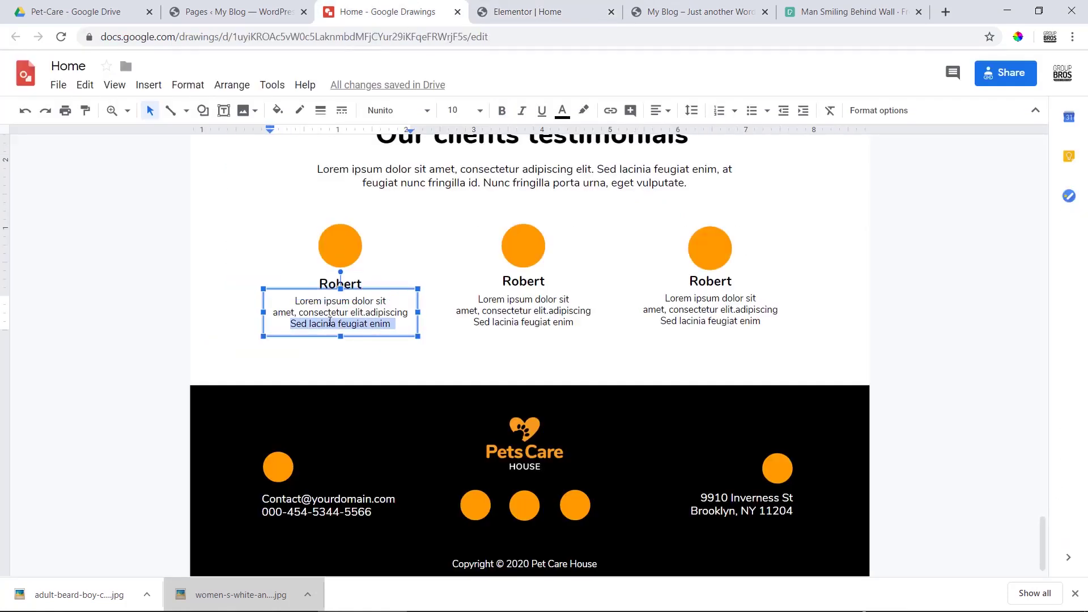
key("ctrl+a")
key("ctrl+c")
left_click(528, 11)
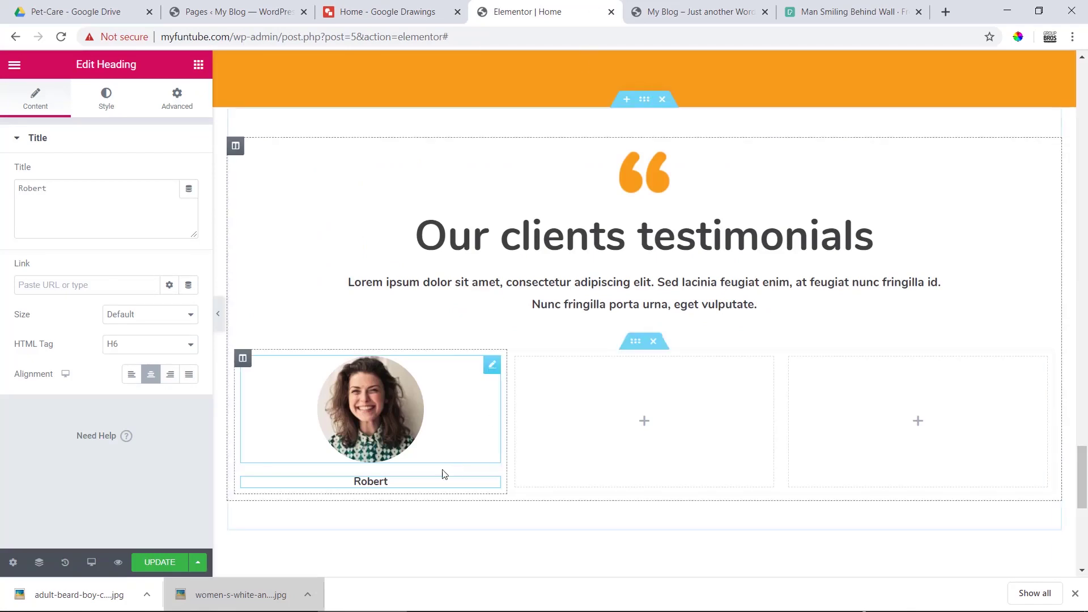
Add a Text Editor widget below the client's name and replace its placeholder with the copied testimonial paragraph.
left_click(198, 64)
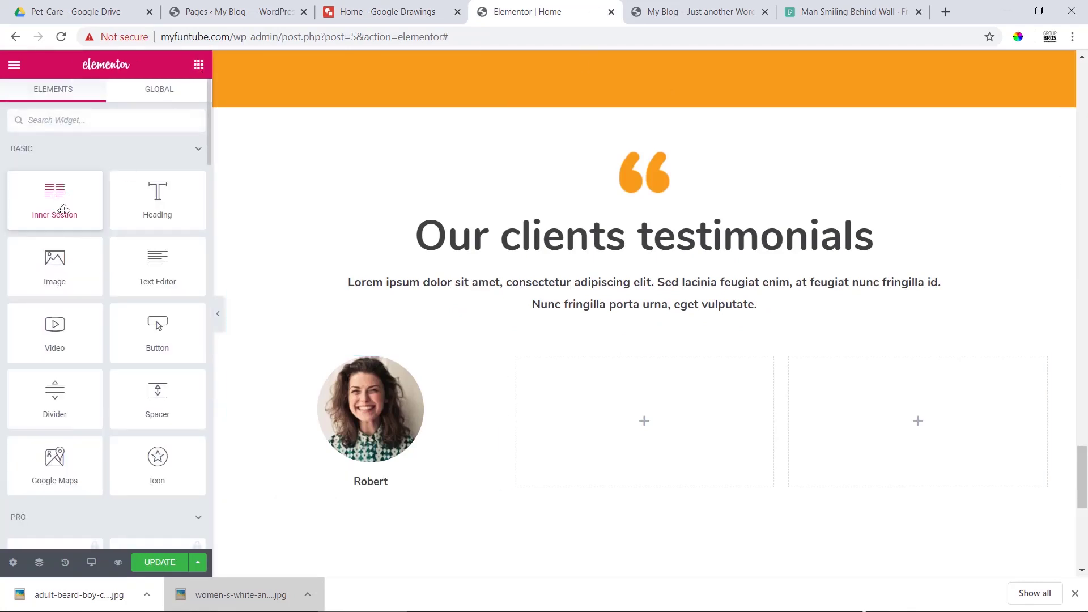
left_click_drag(170, 283, 360, 485)
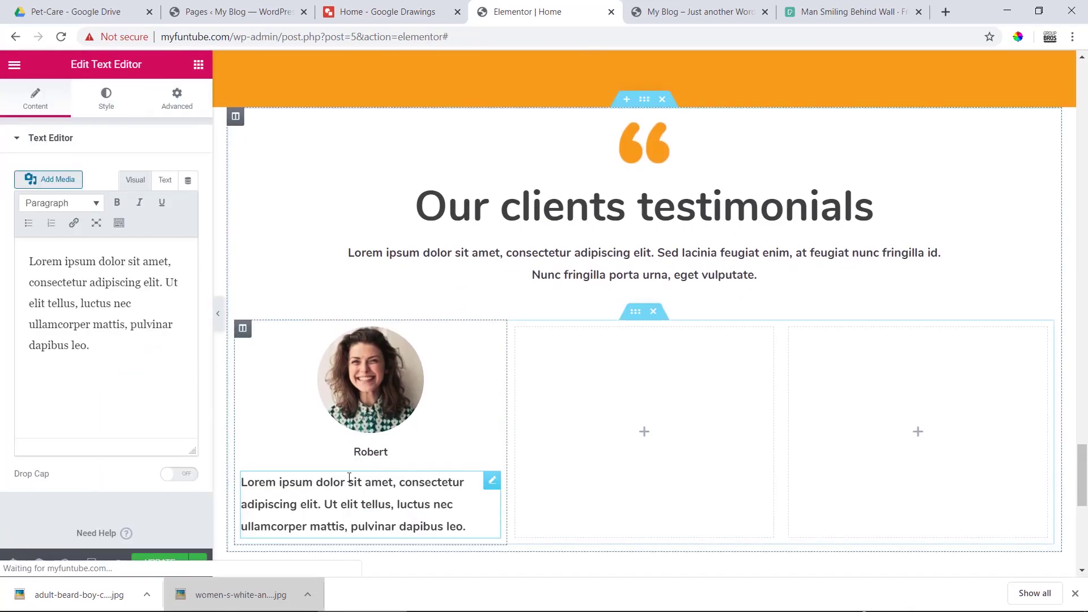
left_click(165, 181)
key("ctrl+a")
key("BackSpace")
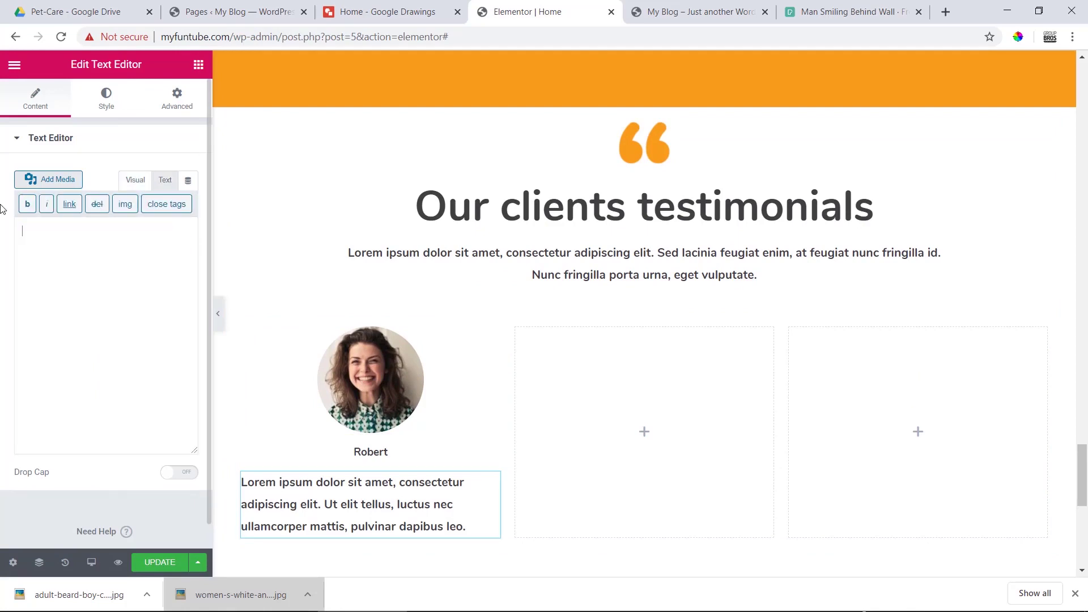
key("ctrl+v")
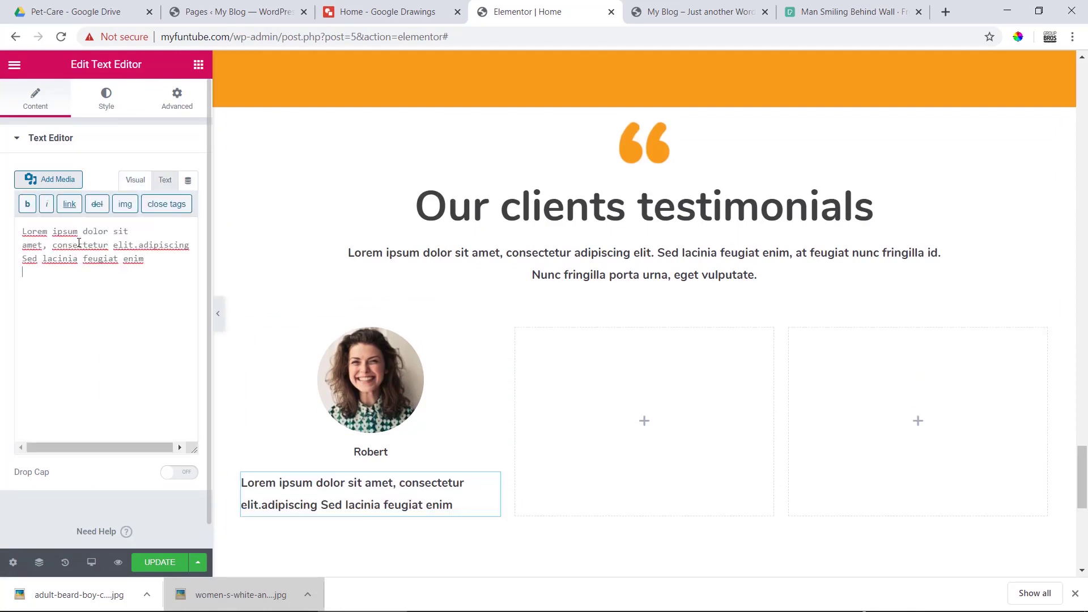
Centre the testimonial paragraph and give it unlinked padding of 50 px right and left, with 0 at top and bottom.
left_click(106, 96)
left_click(156, 175)
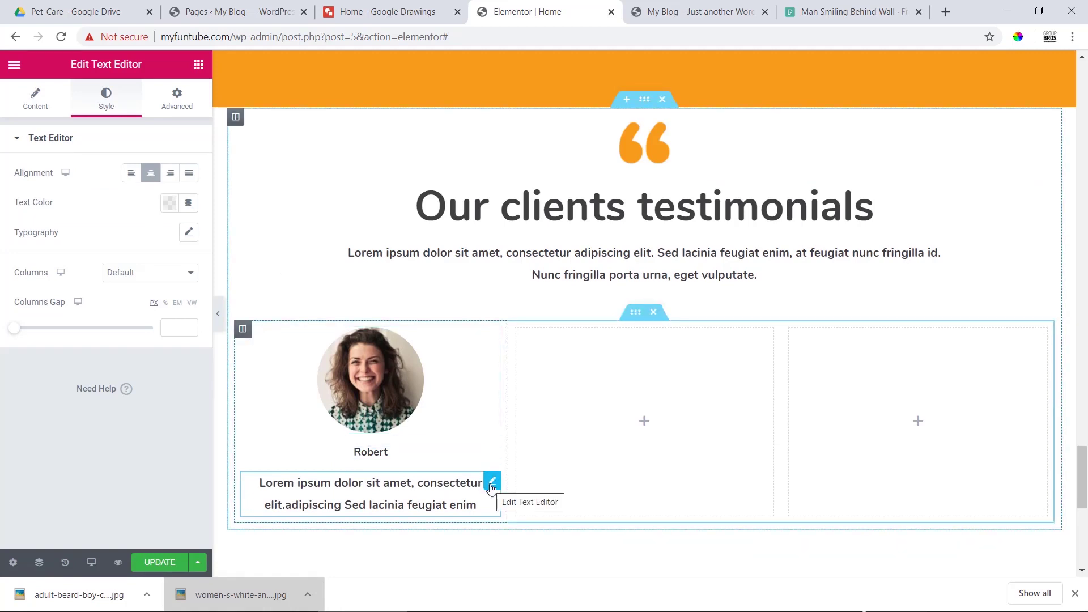
left_click(178, 99)
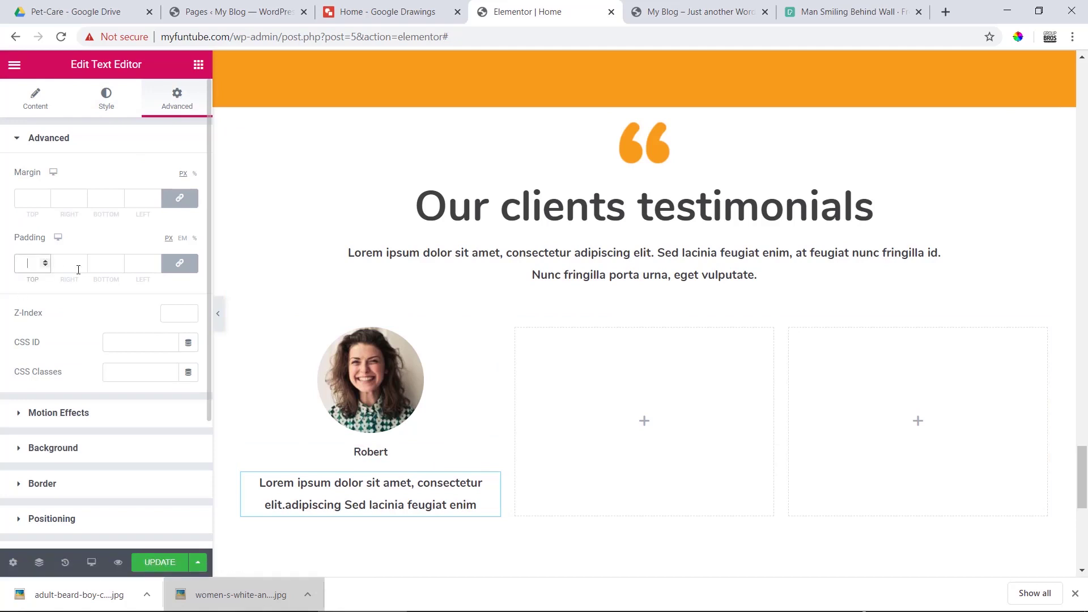
left_click(183, 269)
left_click(62, 263)
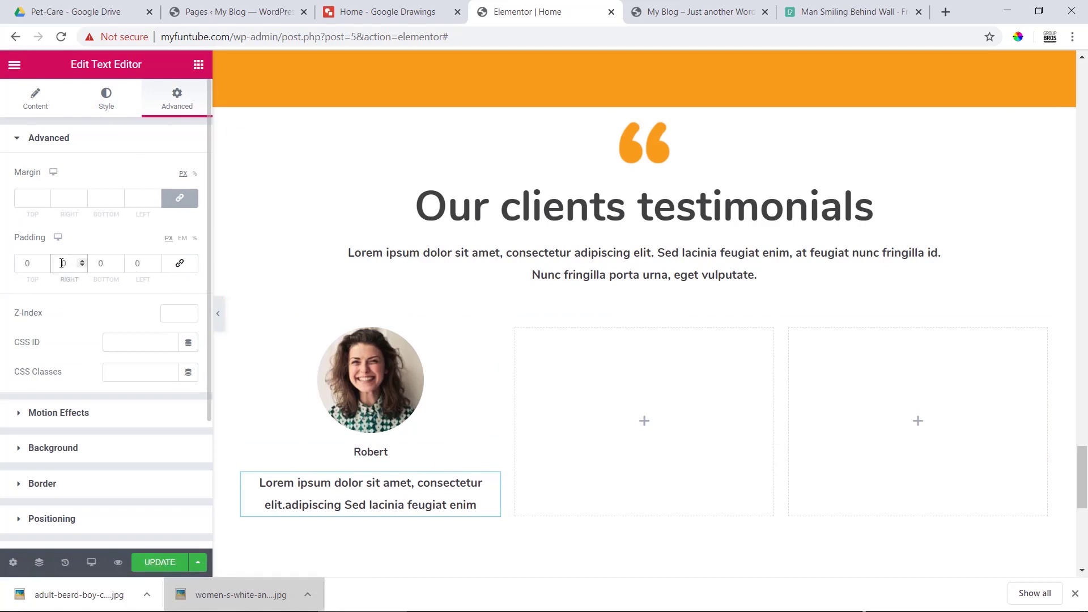
type("5")
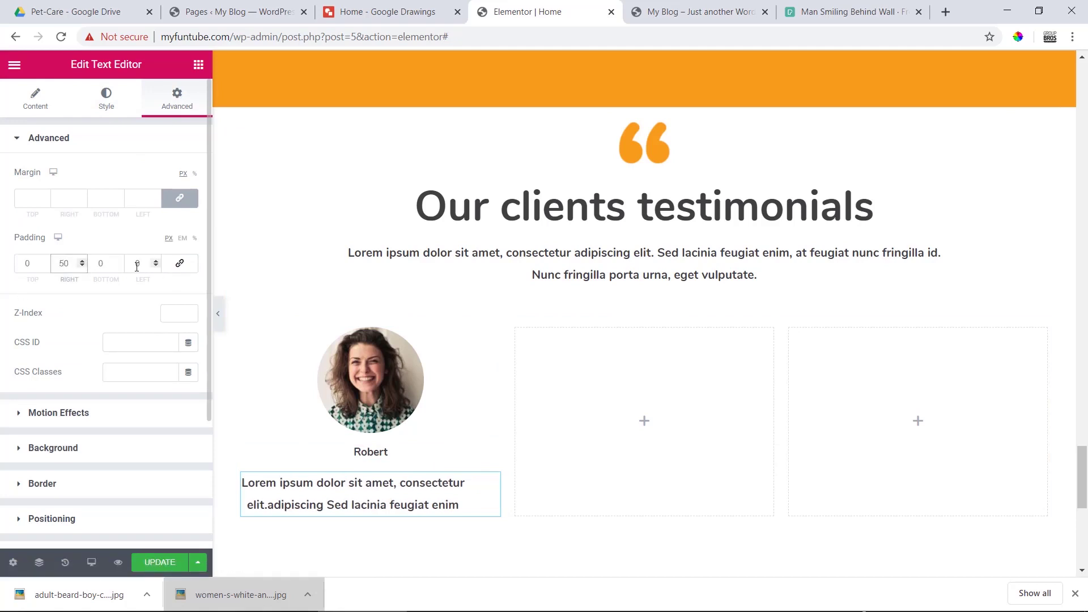
left_click(135, 264)
type("5")
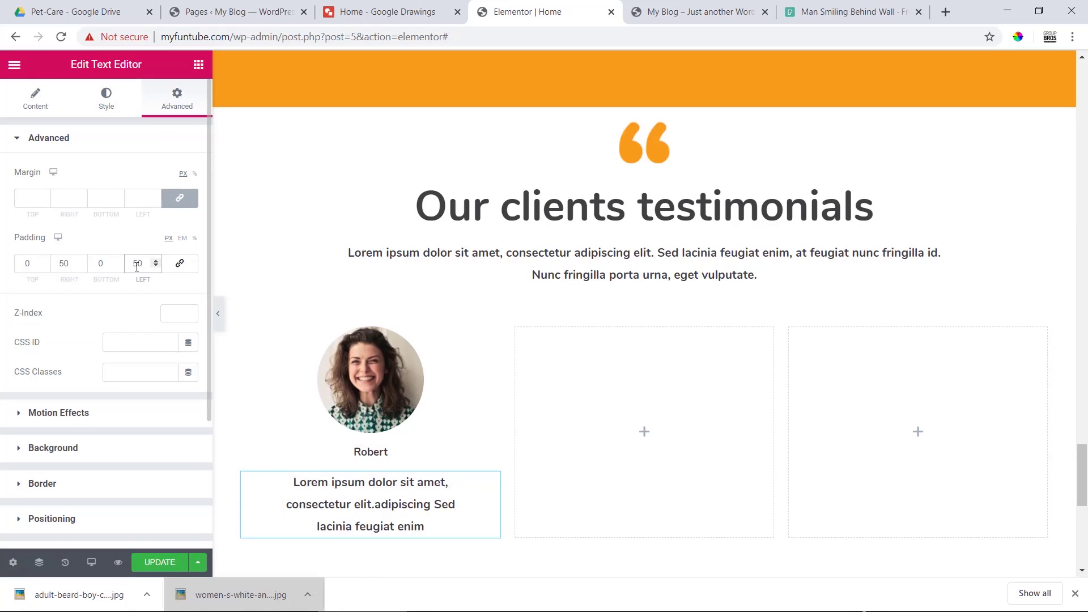
left_click(218, 313)
left_click(5, 314)
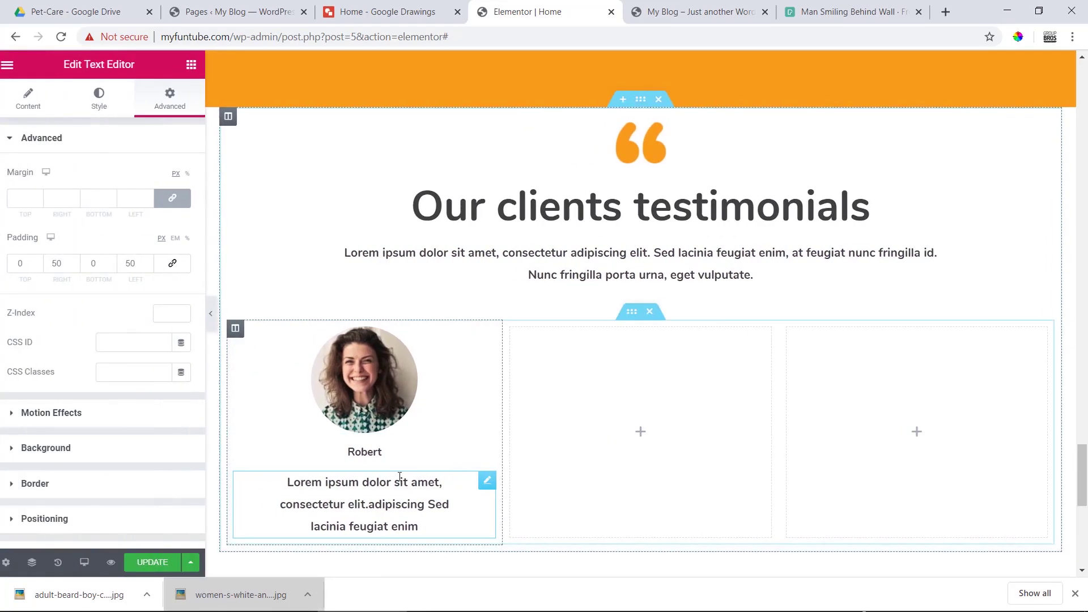
Change the HTML tag of the client's name heading to H4.
left_click(399, 452)
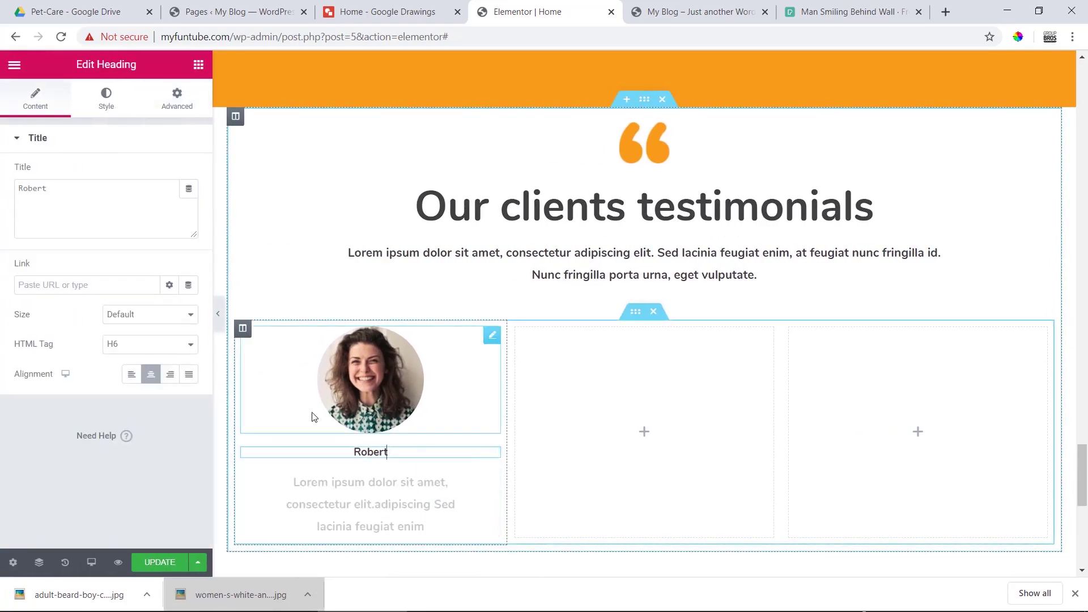
left_click(139, 344)
left_click(138, 391)
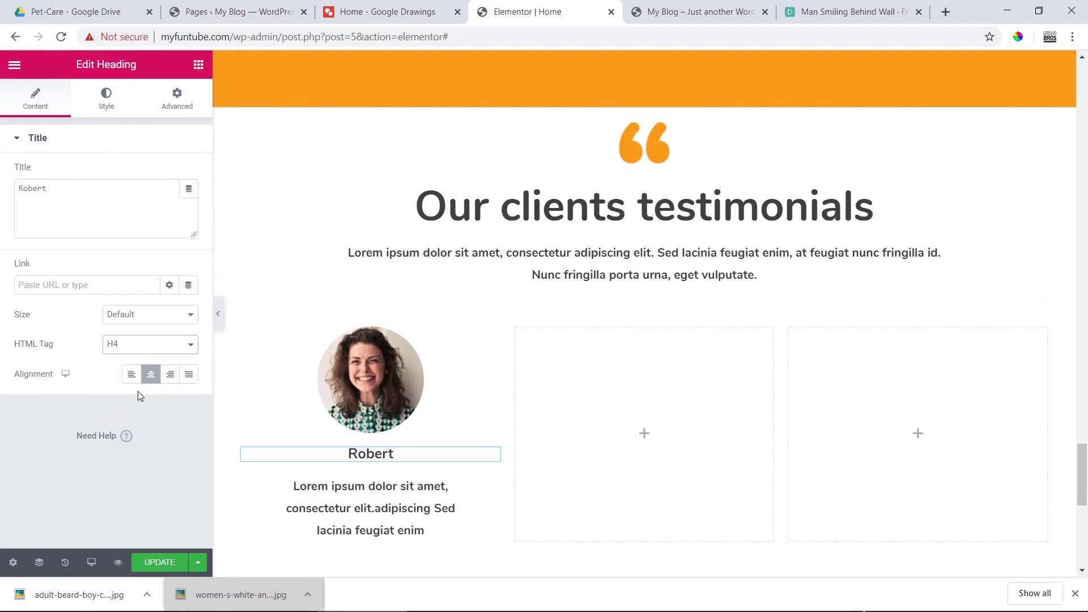
Set the font weight of the testimonial paragraph below the client's name to 300.
left_click(367, 500)
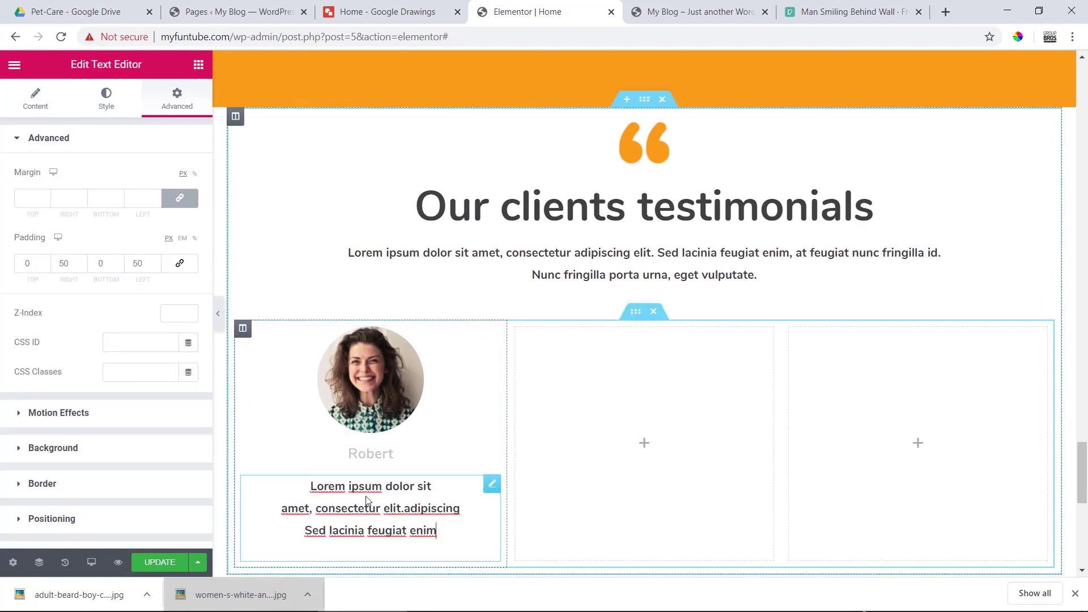
left_click(116, 105)
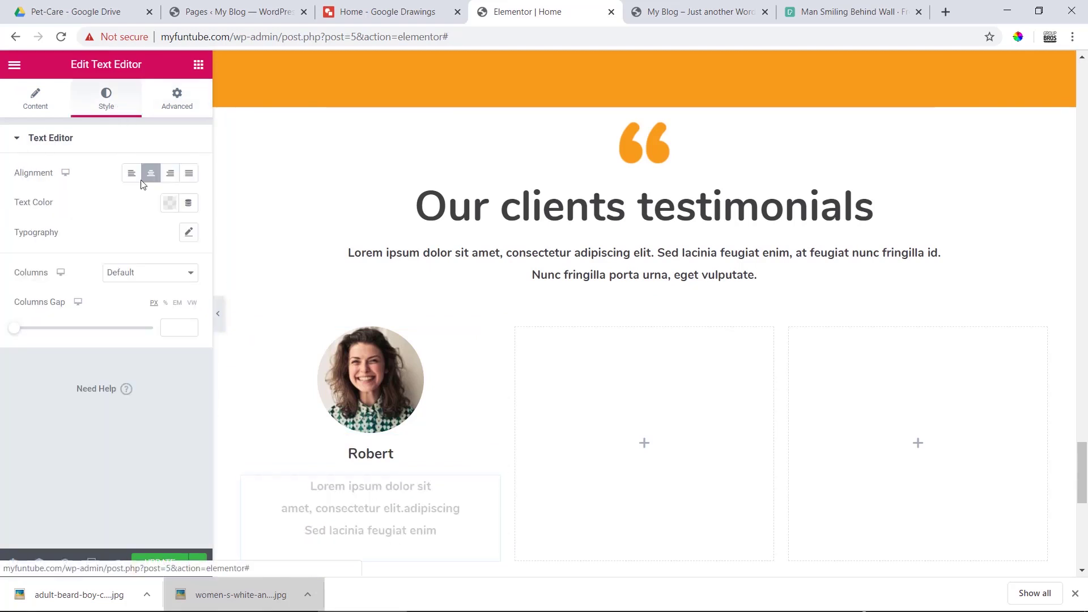
left_click(187, 233)
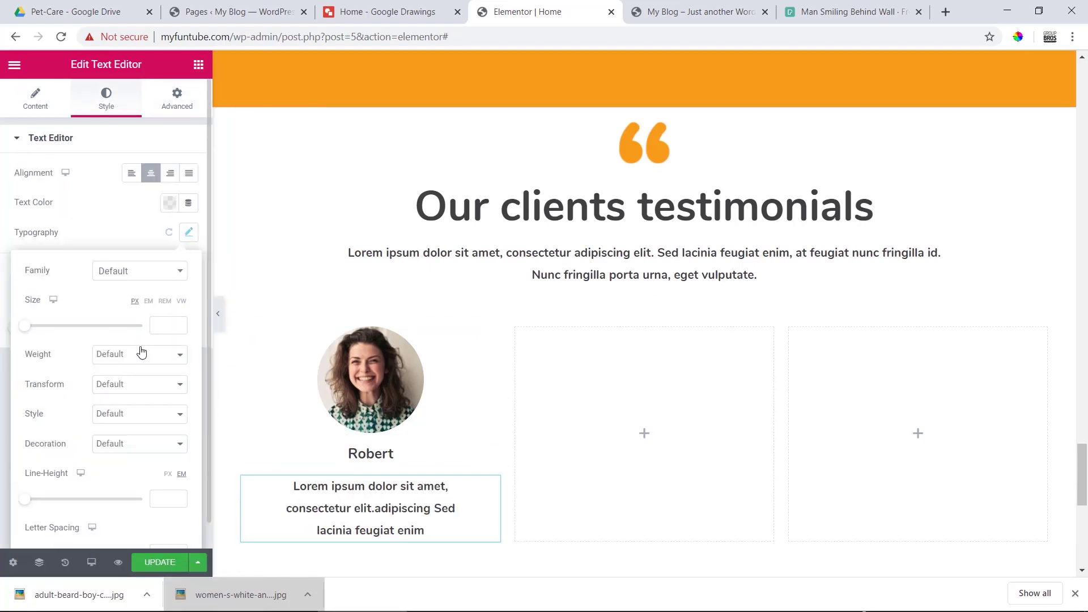
left_click(132, 366)
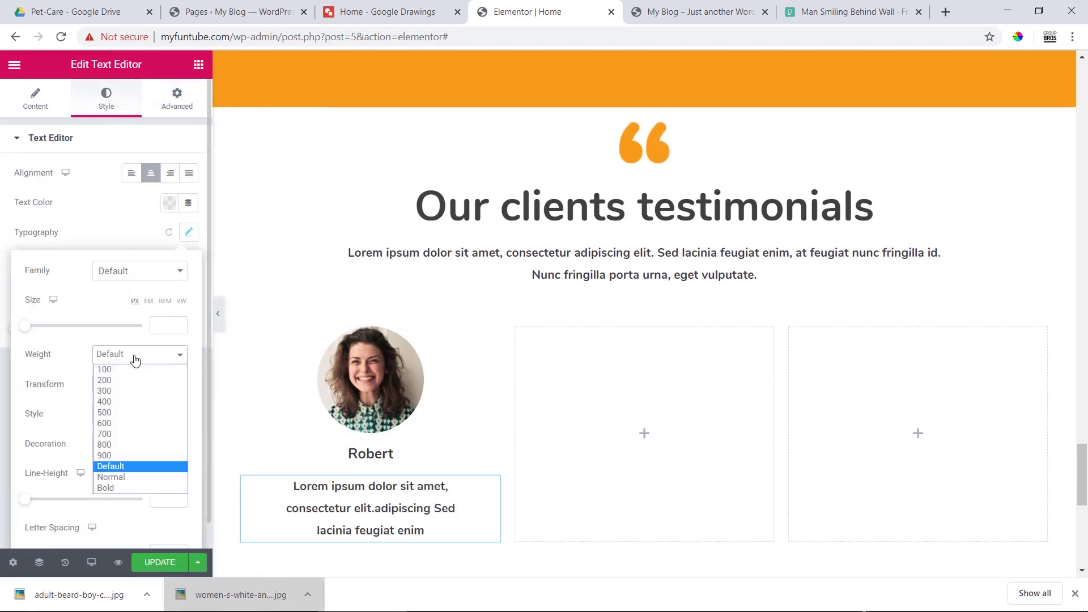
left_click(140, 391)
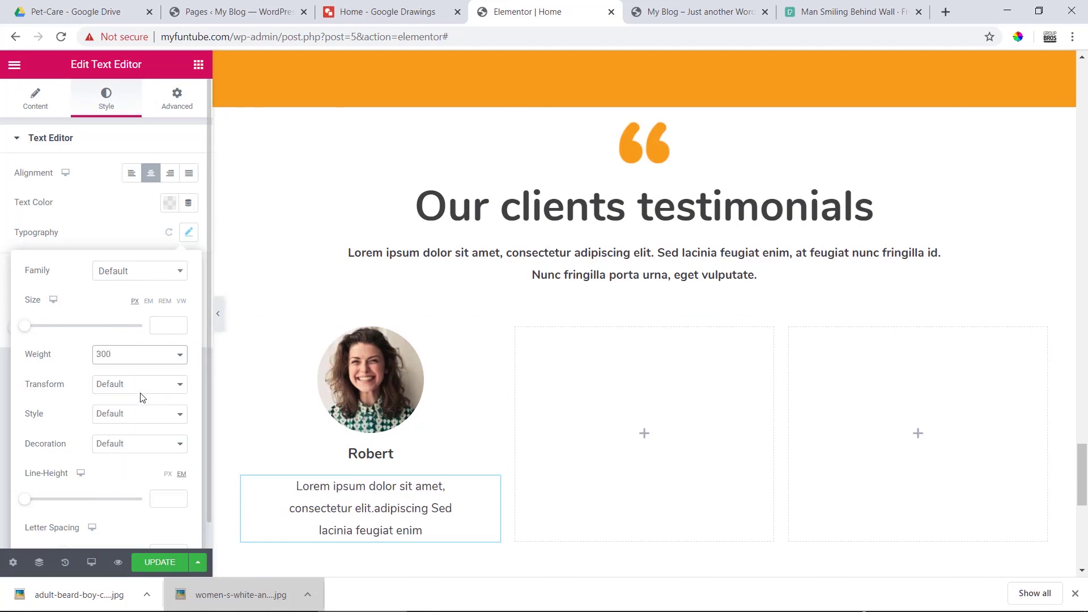
Preview the page without the editing panel, compare the paragraph text across its sections down to the footer, and restore the panel.
left_click(218, 313)
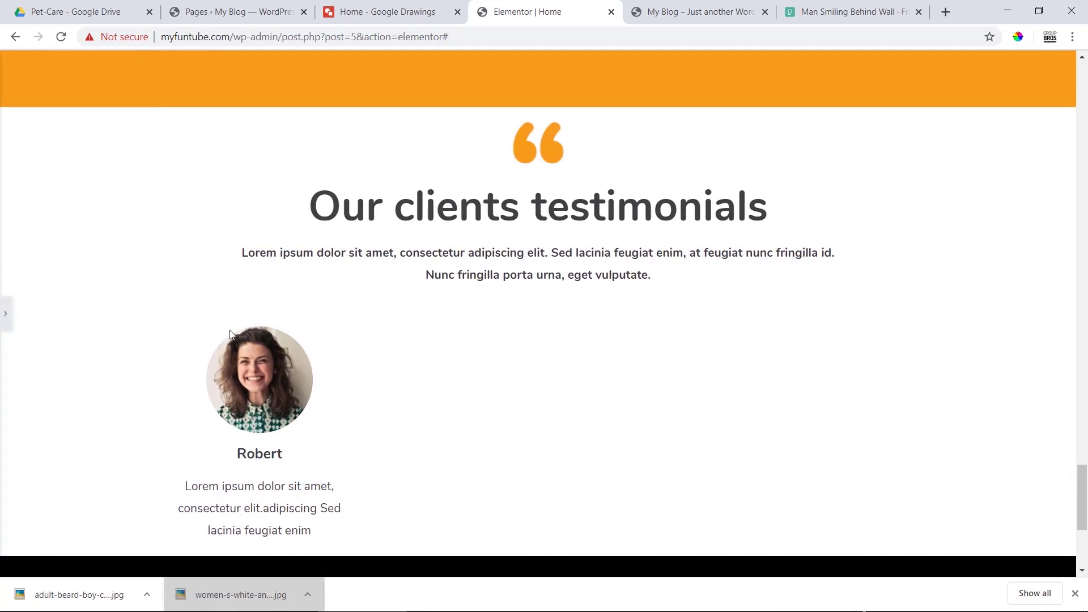
left_click_drag(509, 248, 620, 276)
left_click(619, 276)
scroll(602, 309, "up", 7)
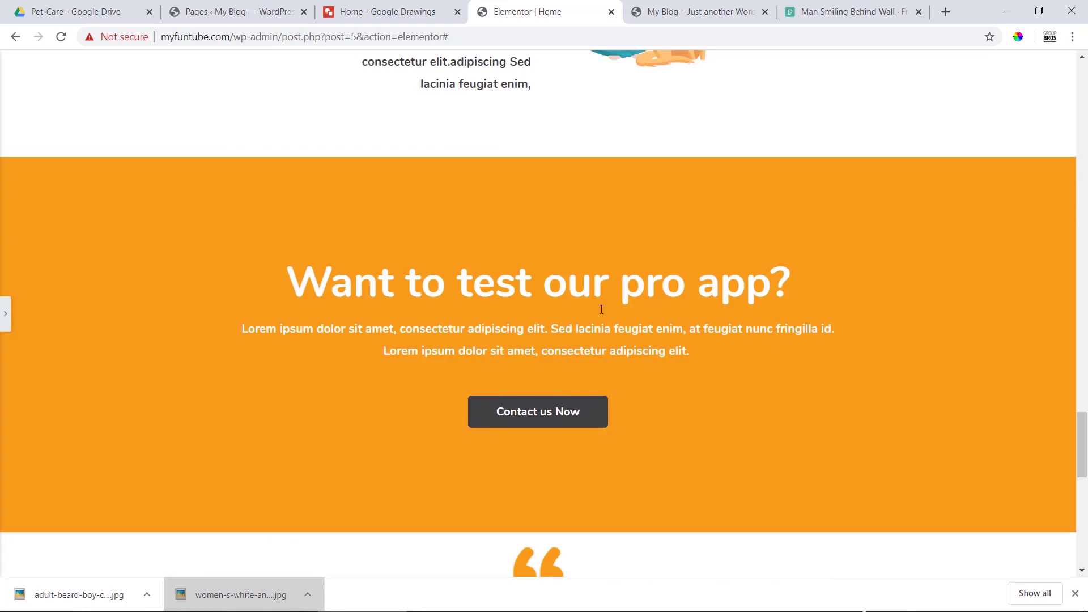
scroll(520, 337, "up", 7)
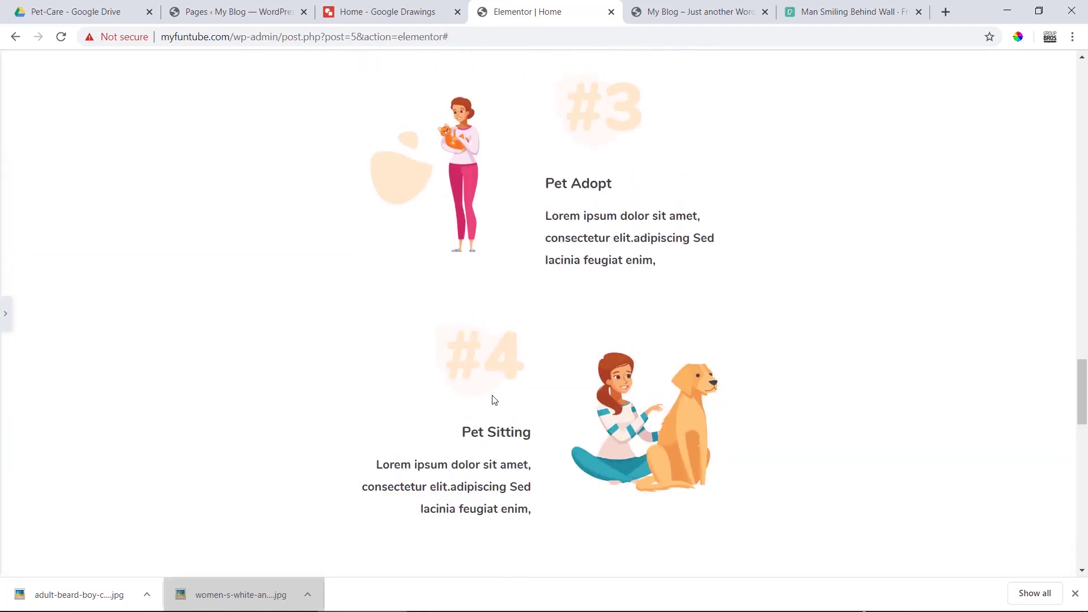
scroll(450, 308, "up", 18)
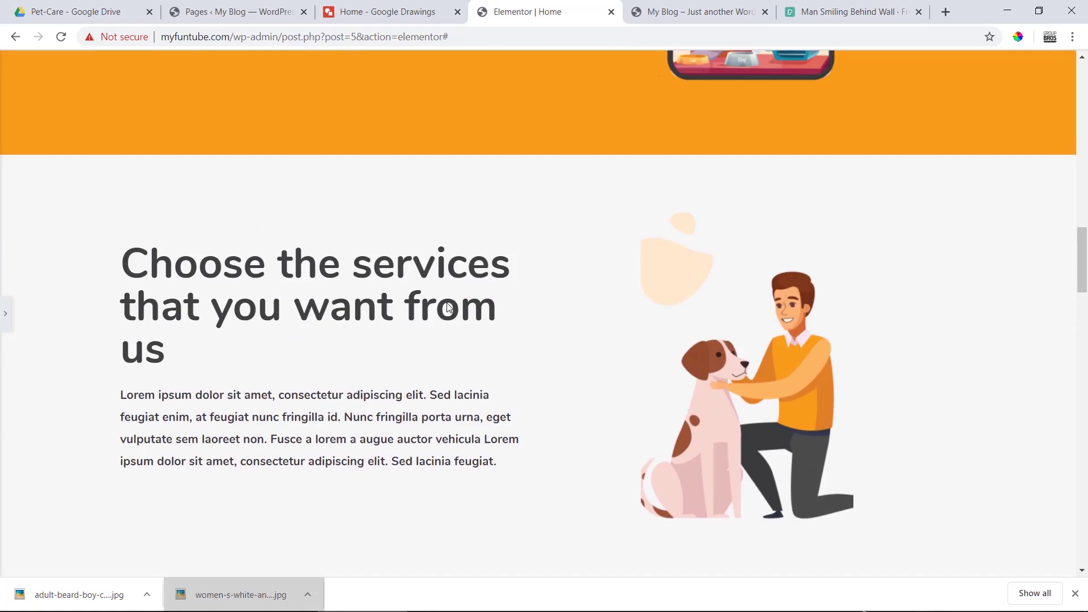
scroll(448, 308, "up", 7)
left_click_drag(309, 308, 346, 344)
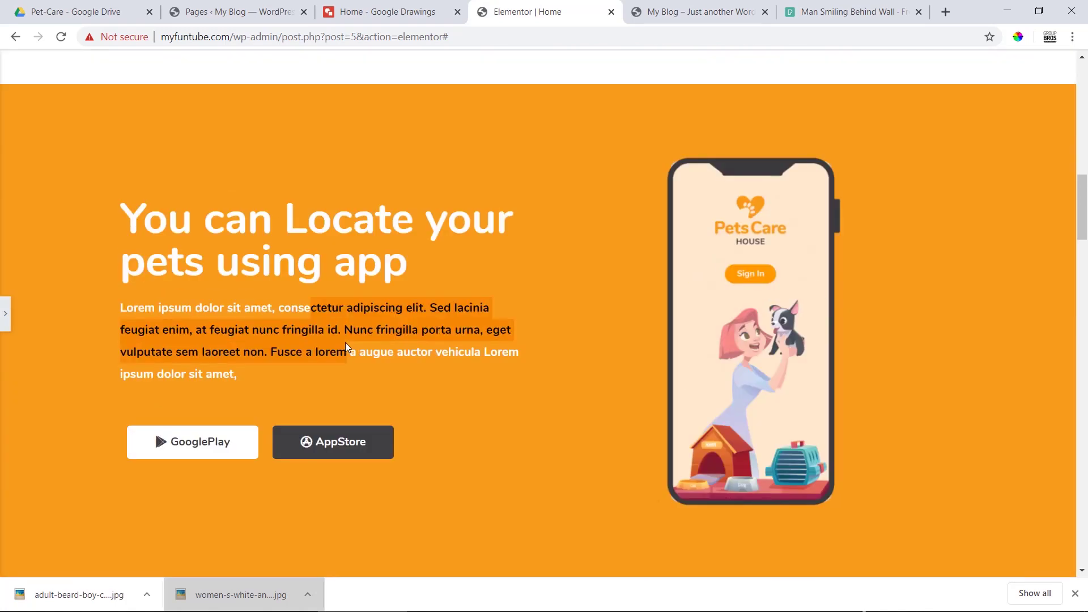
scroll(345, 343, "down", 7)
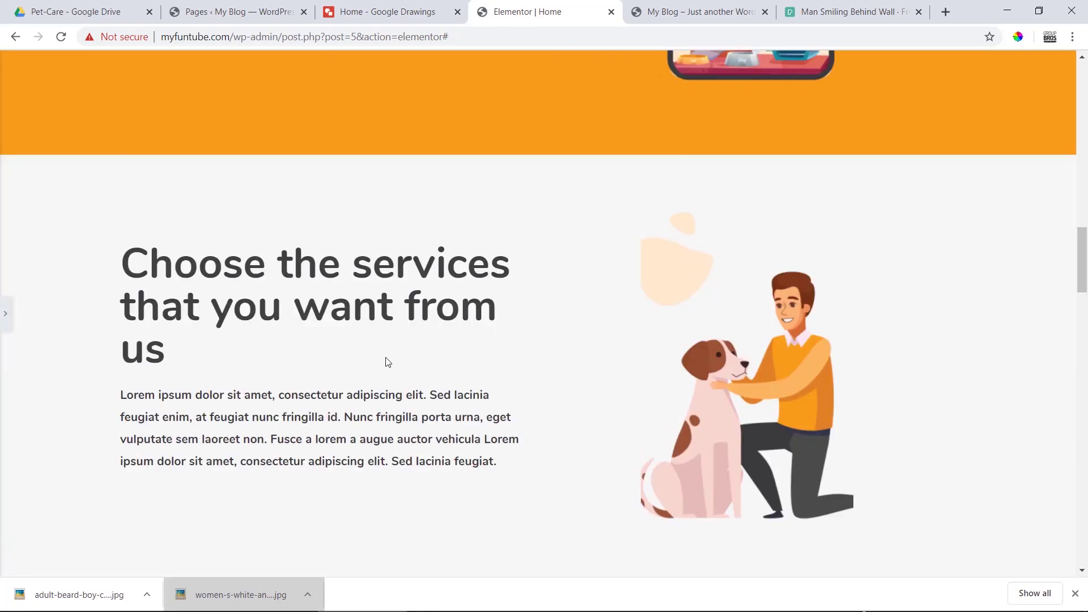
scroll(394, 371, "down", 10)
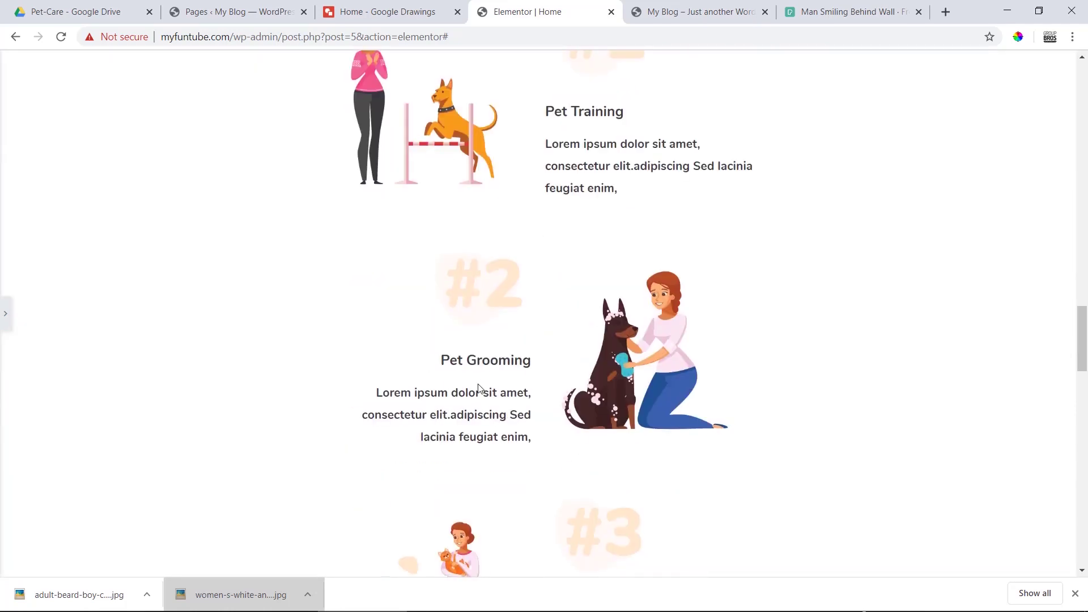
scroll(478, 388, "down", 20)
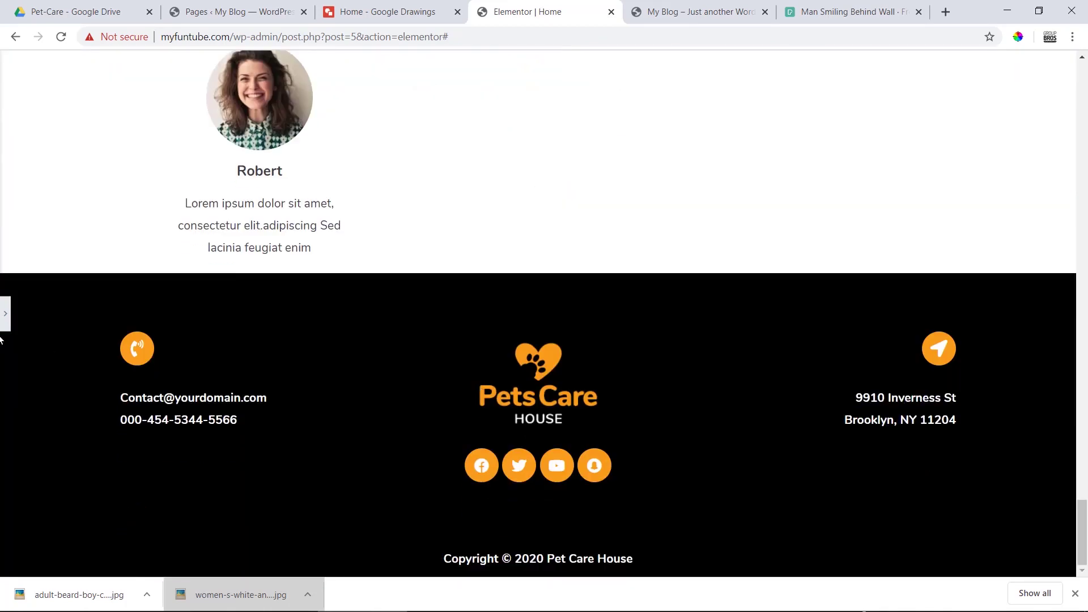
left_click(5, 313)
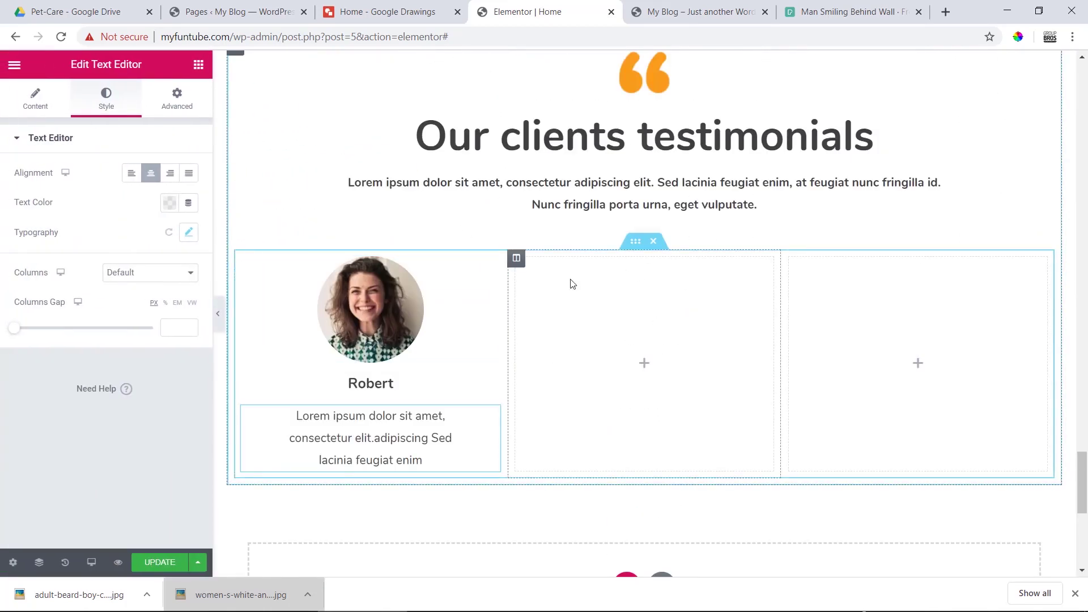
Delete the two empty columns beside the finished client testimonial column.
right_click(515, 258)
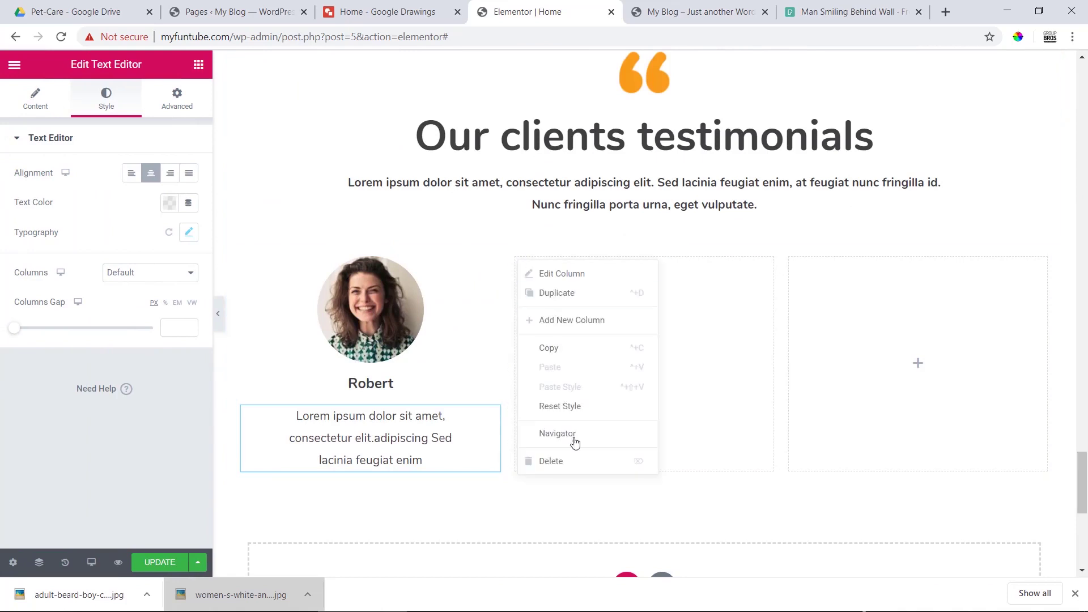
left_click(581, 471)
right_click(651, 255)
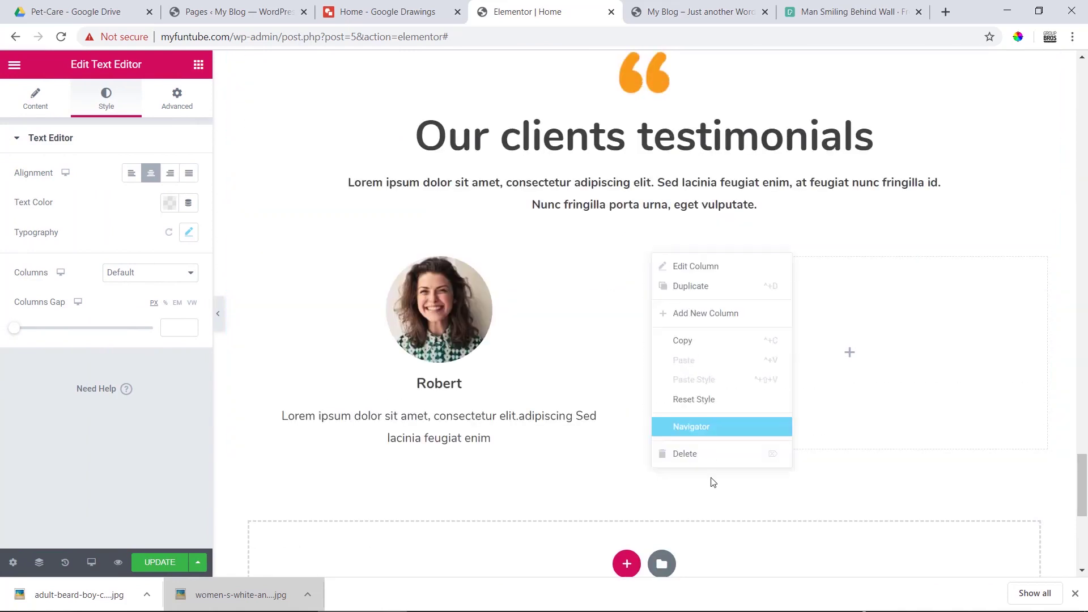
left_click(710, 463)
Duplicate the finished testimonial column twice to make three client columns, and check the row without the editing panel.
right_click(252, 266)
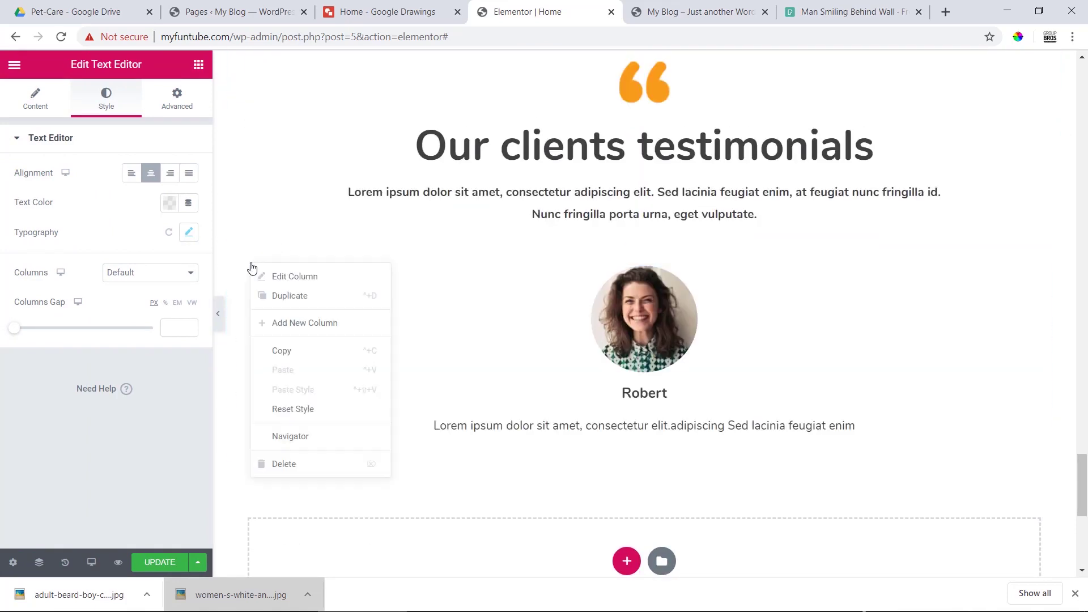
left_click(284, 296)
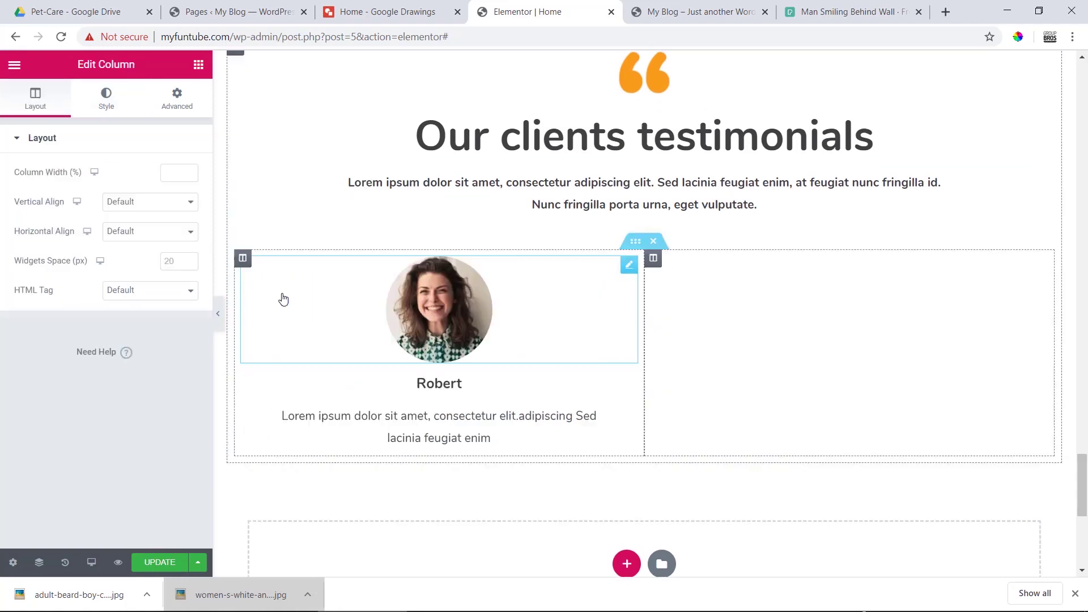
right_click(656, 260)
left_click(694, 291)
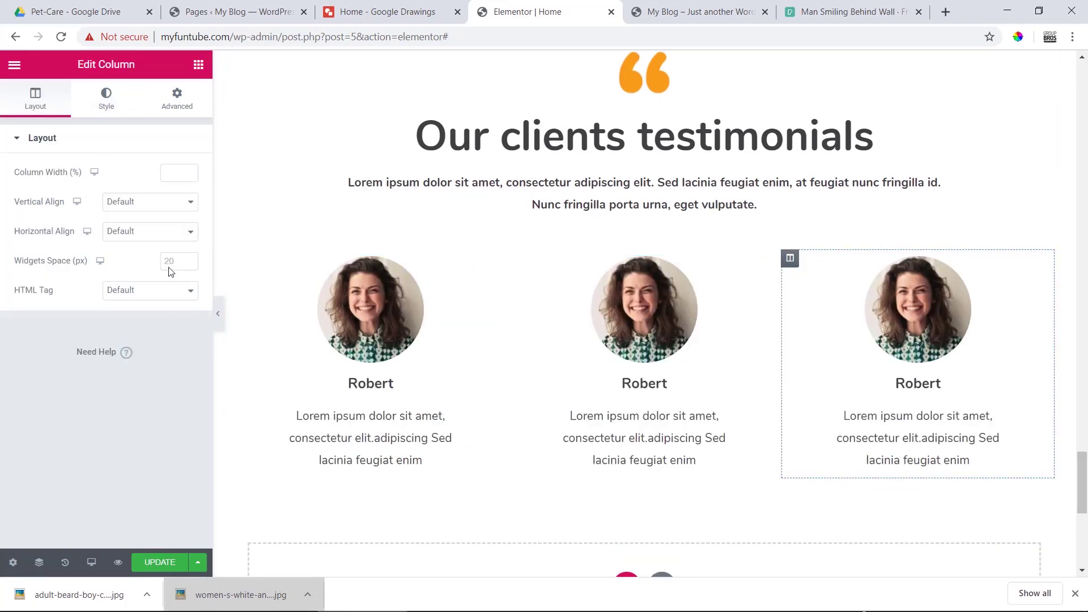
left_click(218, 313)
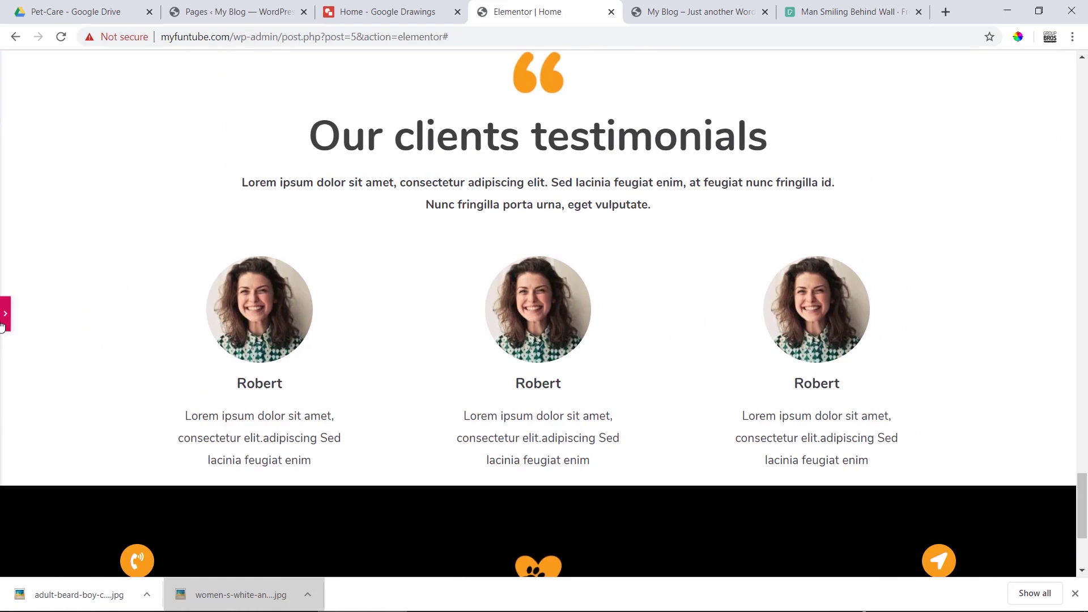
left_click(6, 314)
Open the middle column's portrait for replacement and upload the downloaded adult-beard-boy photo to the media library.
left_click(717, 316)
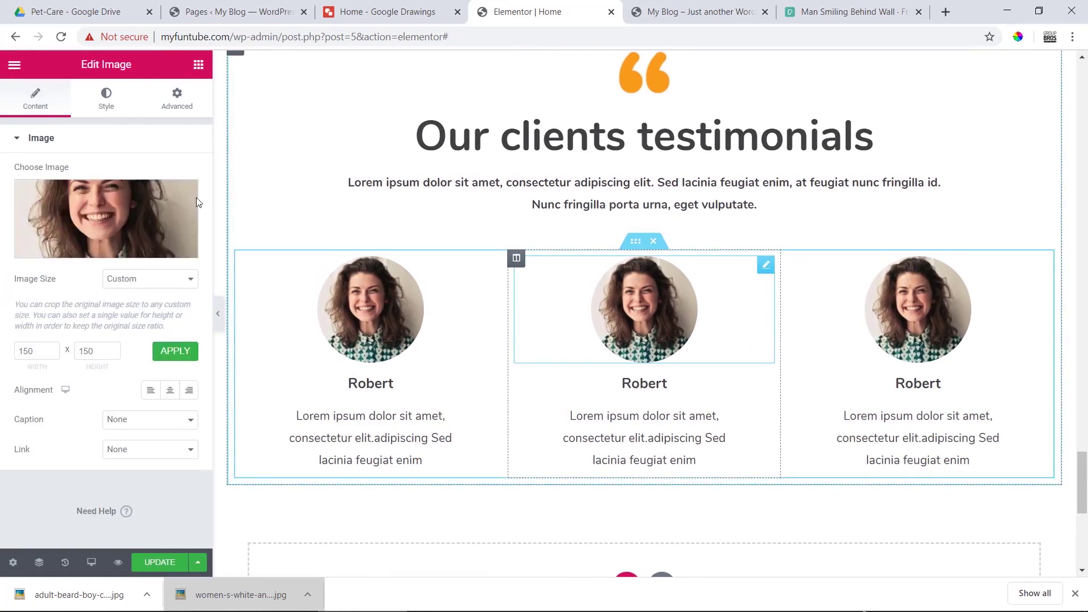
left_click(111, 218)
left_click_drag(85, 601, 448, 314)
Switch to the Pexels page and download the portrait of the woman on a yellow background in the Small size.
left_click(845, 7)
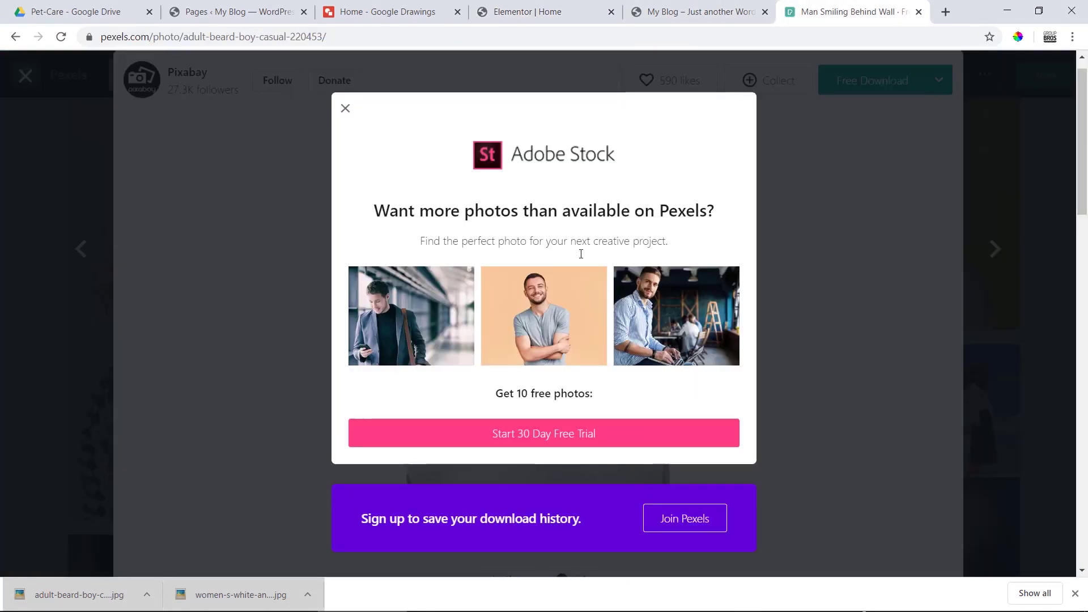
left_click(996, 164)
left_click(821, 250)
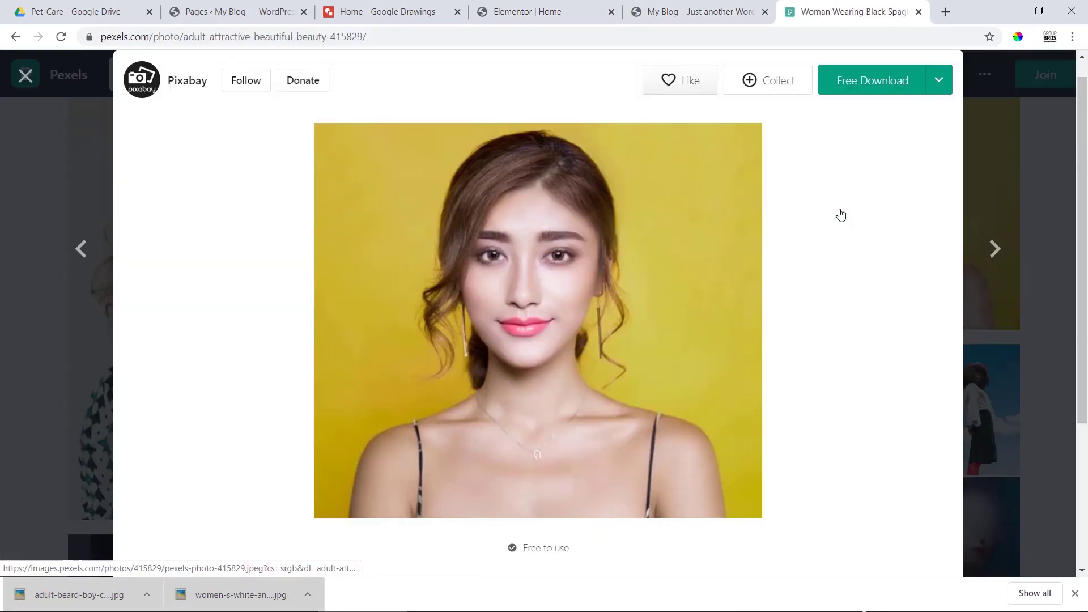
left_click(939, 80)
left_click(844, 348)
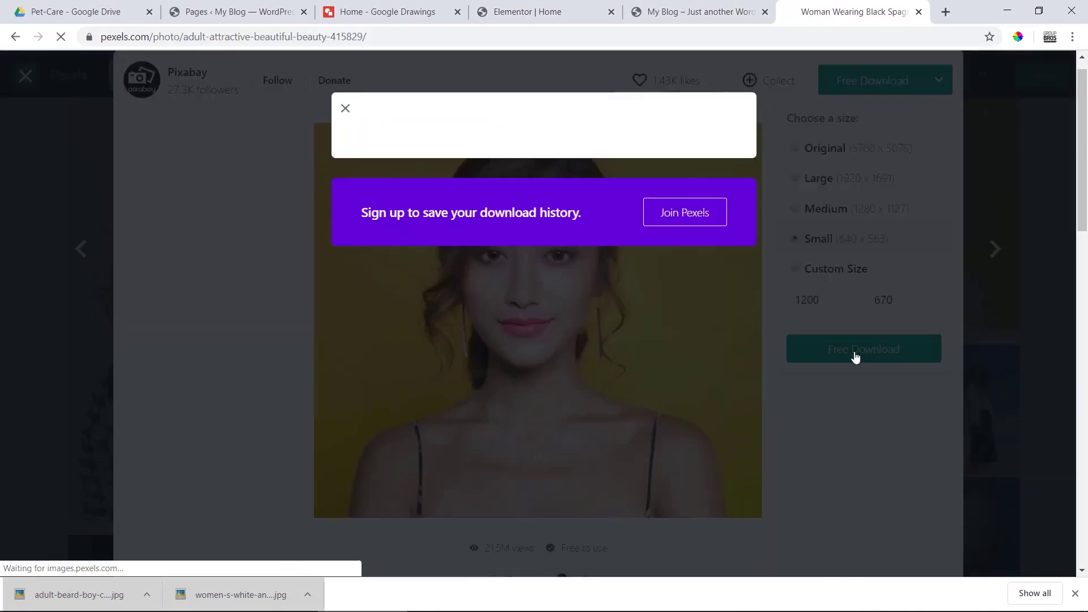
Return to Elementor and insert adult-beard-boy-casual-220453.jpg as the middle client's portrait.
left_click(590, 10)
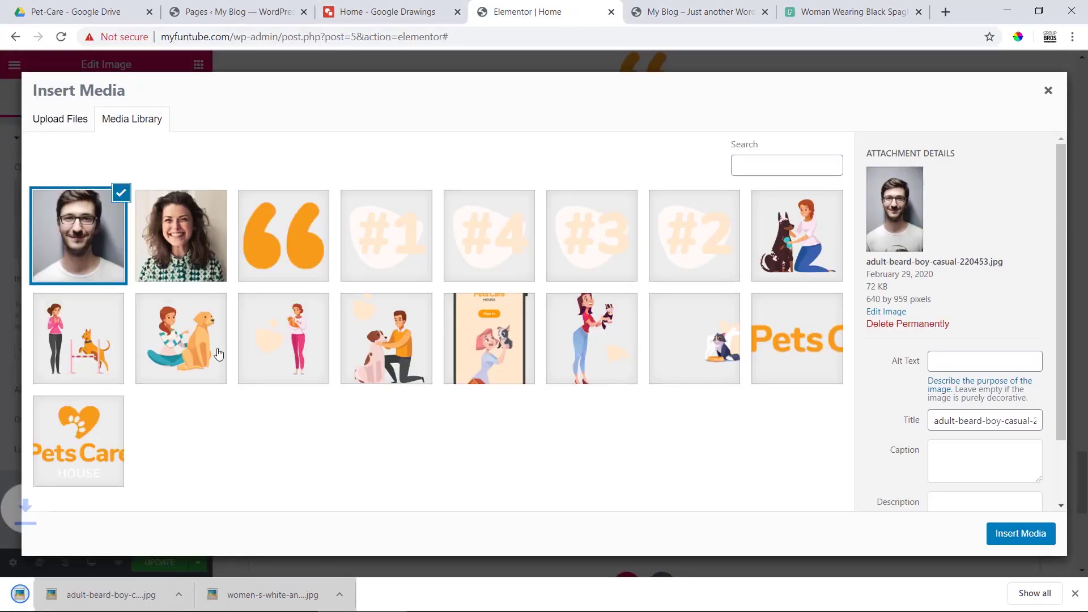
scroll(1024, 409, "down", 2)
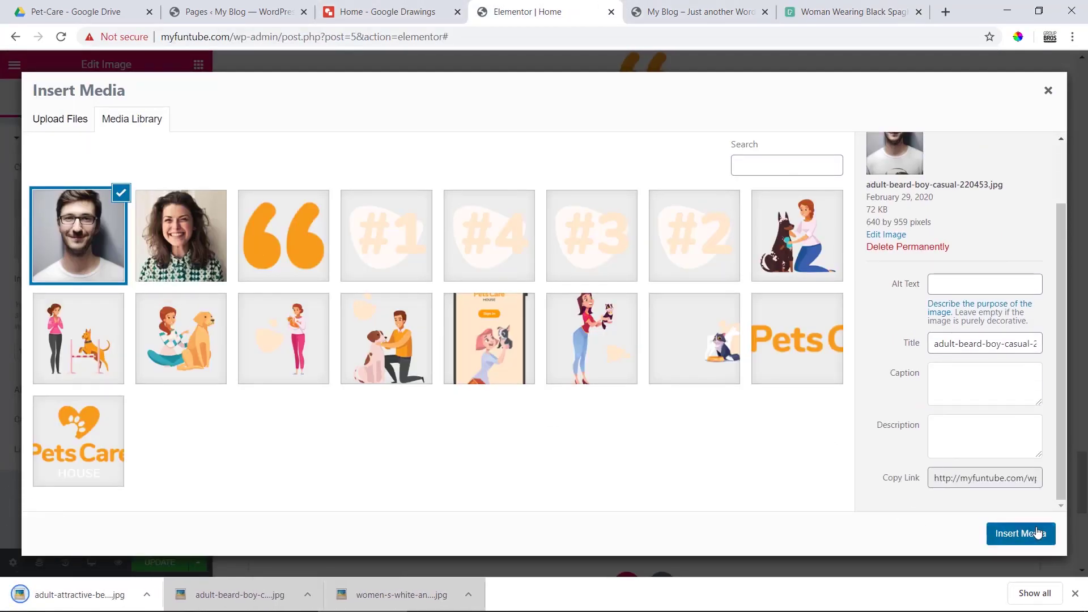
left_click(1036, 531)
Check the Google Drawings mockup, return to Elementor, and replace the middle client's name heading with a different first name.
left_click(372, 10)
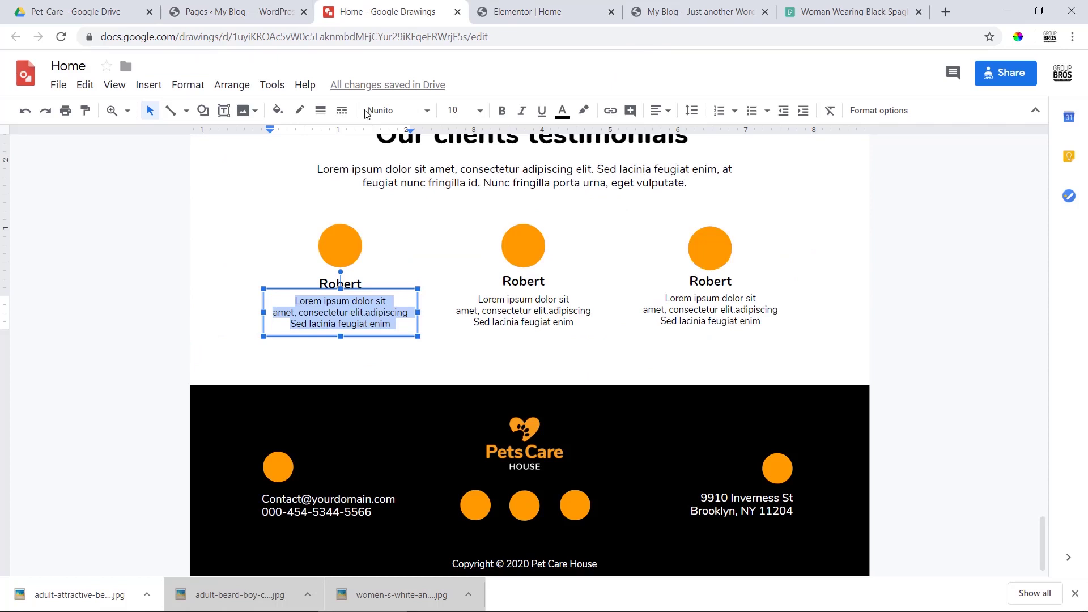
left_click(528, 11)
left_click(642, 384)
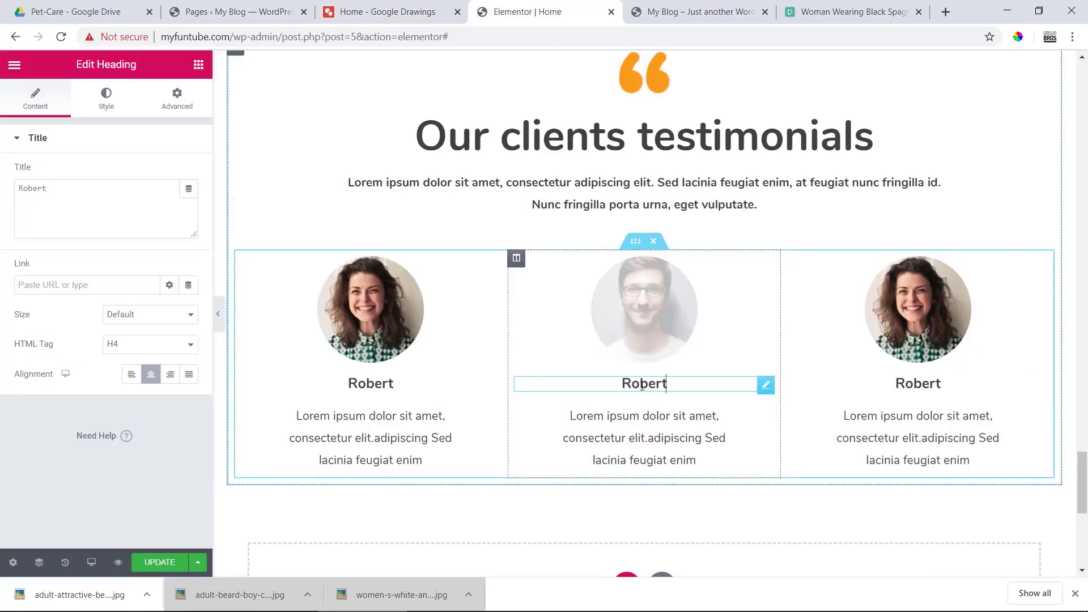
double_click(642, 384)
double_click(62, 197)
type("Riad")
Replace the first client's name heading with a different first name.
left_click(366, 383)
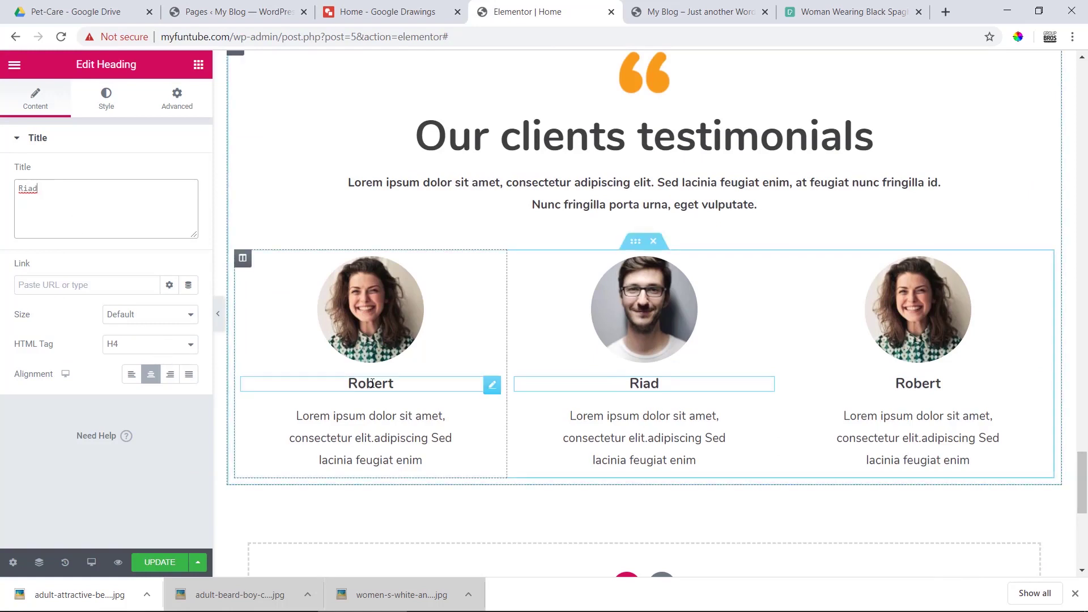
double_click(371, 383)
double_click(99, 197)
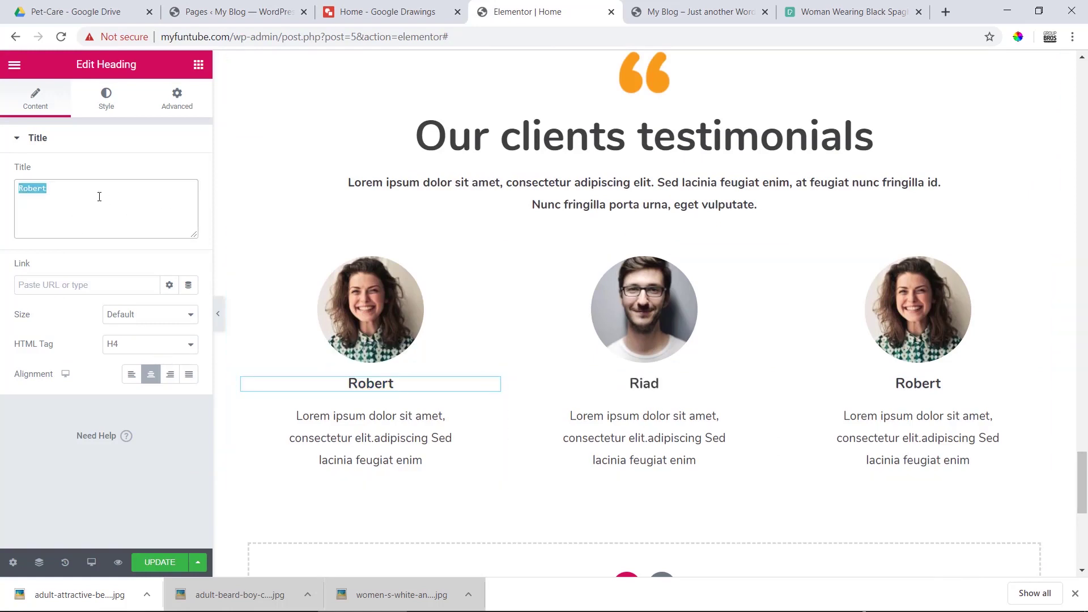
type("Rebeka")
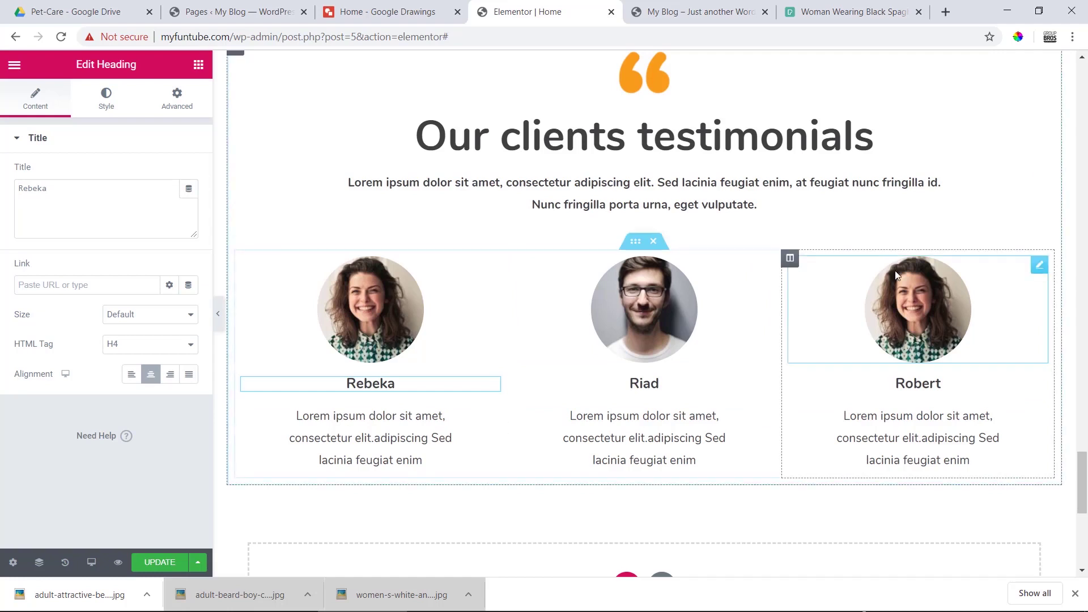
Replace the third client's portrait with the downloaded adult-attractive-beautiful-beauty-415829.jpg by uploading it to the media library and inserting it.
left_click(1039, 264)
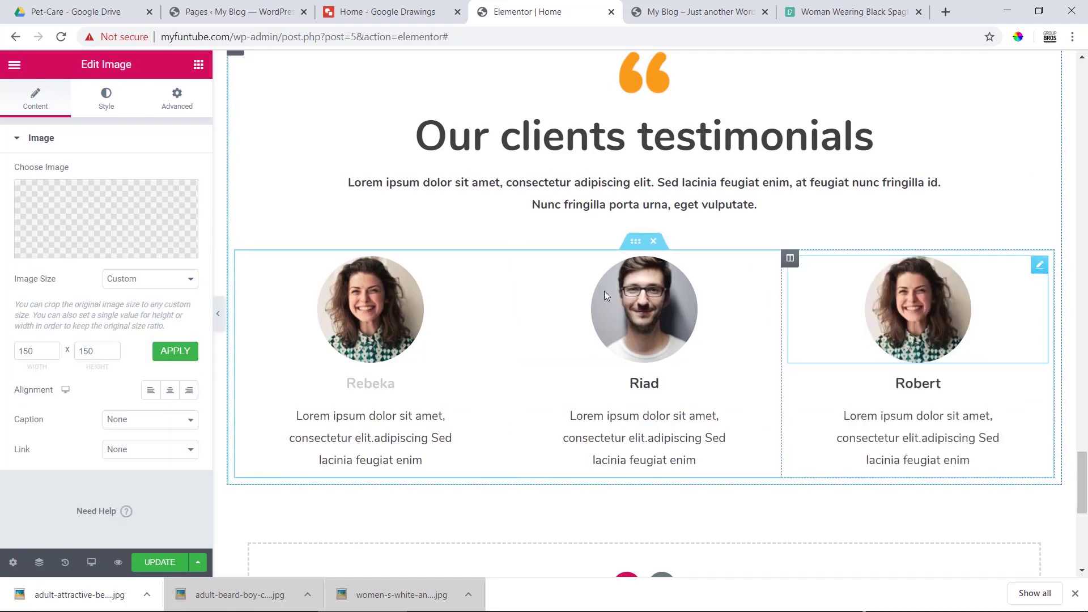
left_click(107, 224)
left_click_drag(73, 580, 439, 341)
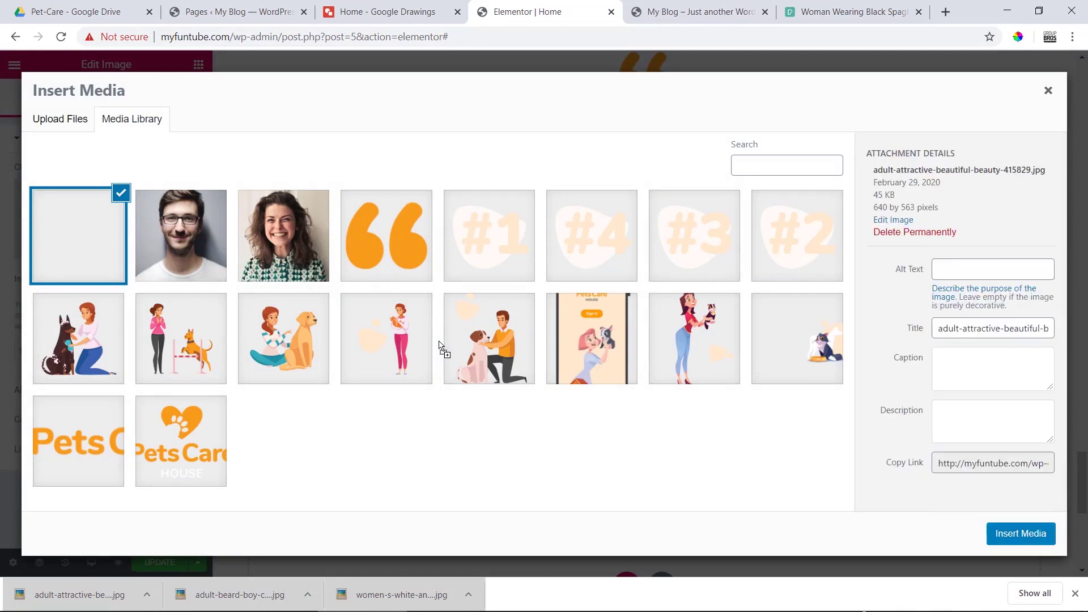
left_click(1007, 542)
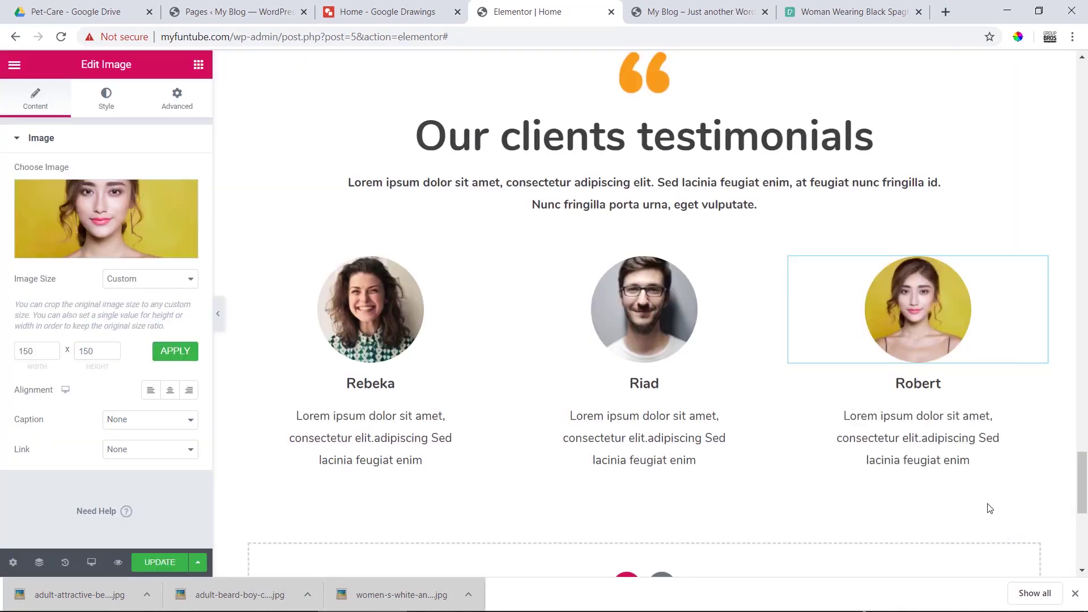
left_click(918, 384)
double_click(918, 383)
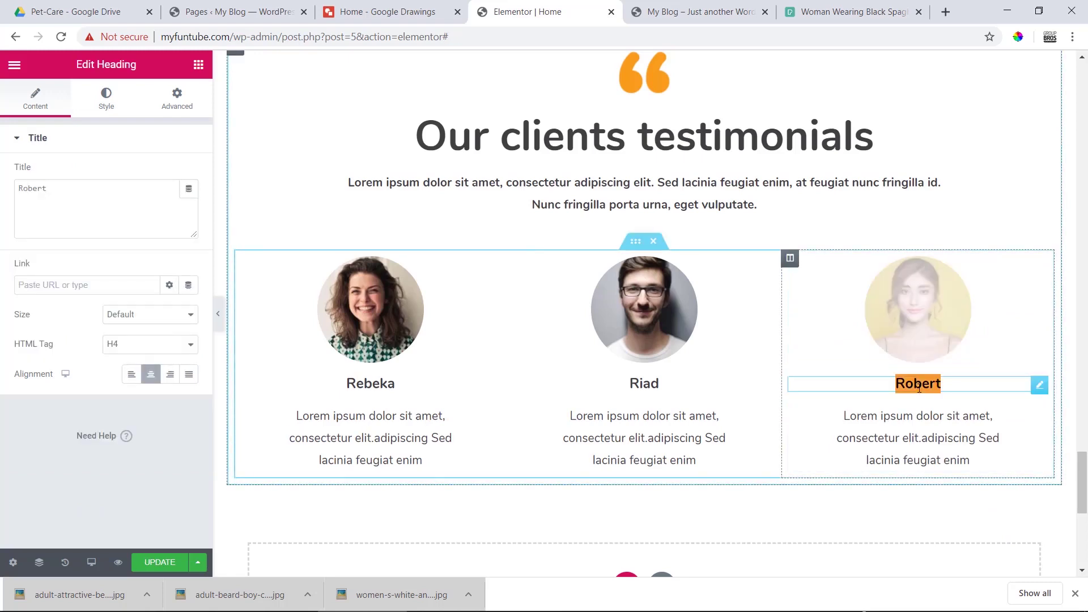
double_click(120, 194)
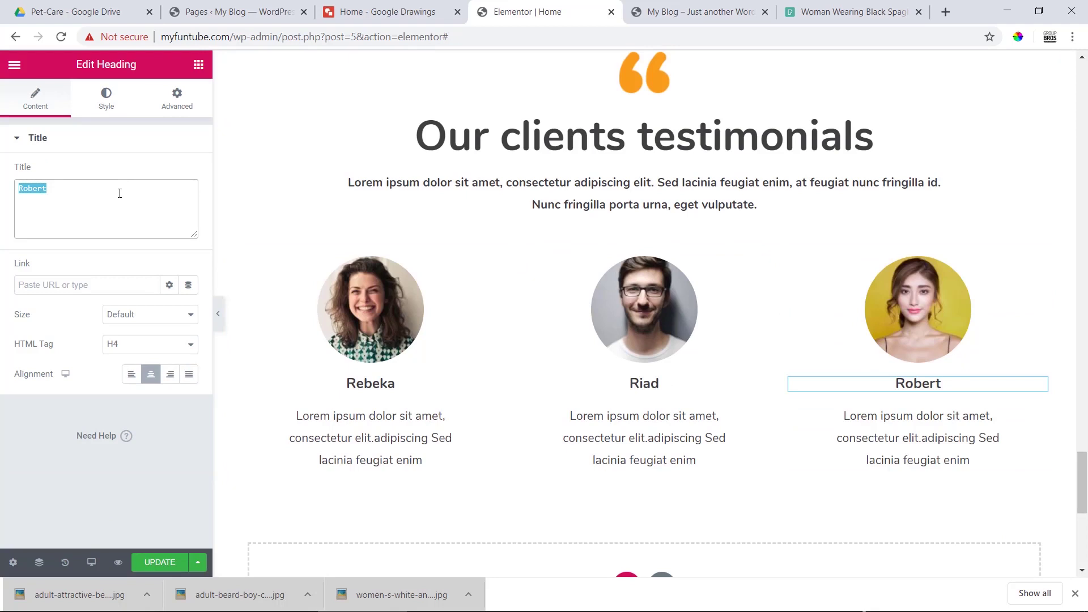
left_click(120, 221)
Preview the testimonials section without the editing panel, examine its spacing against the neighbouring sections, and restore the panel.
left_click(218, 313)
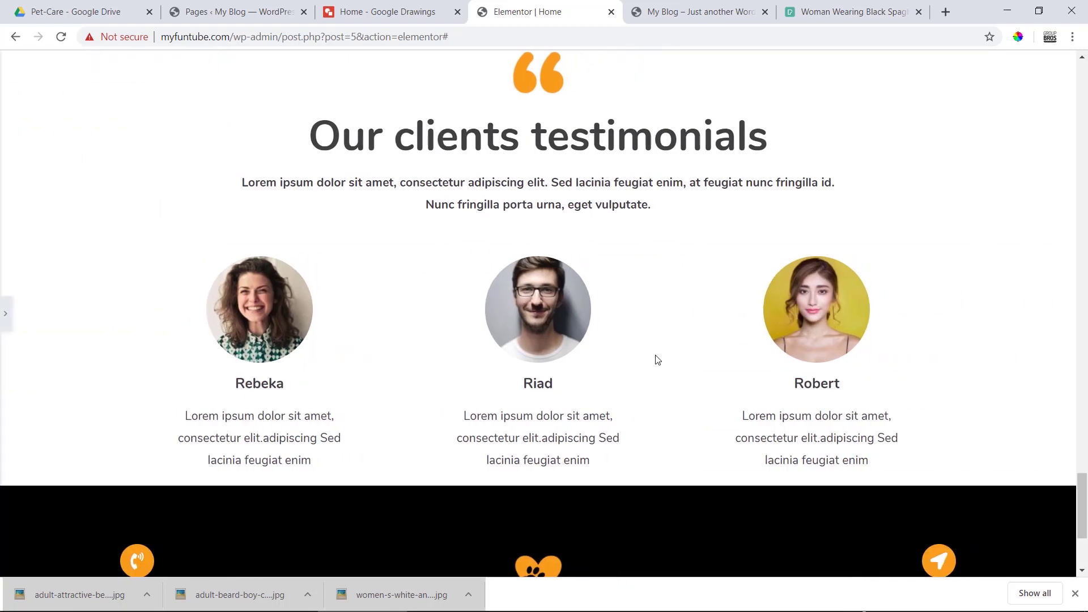
scroll(658, 360, "up", 4)
scroll(657, 359, "down", 8)
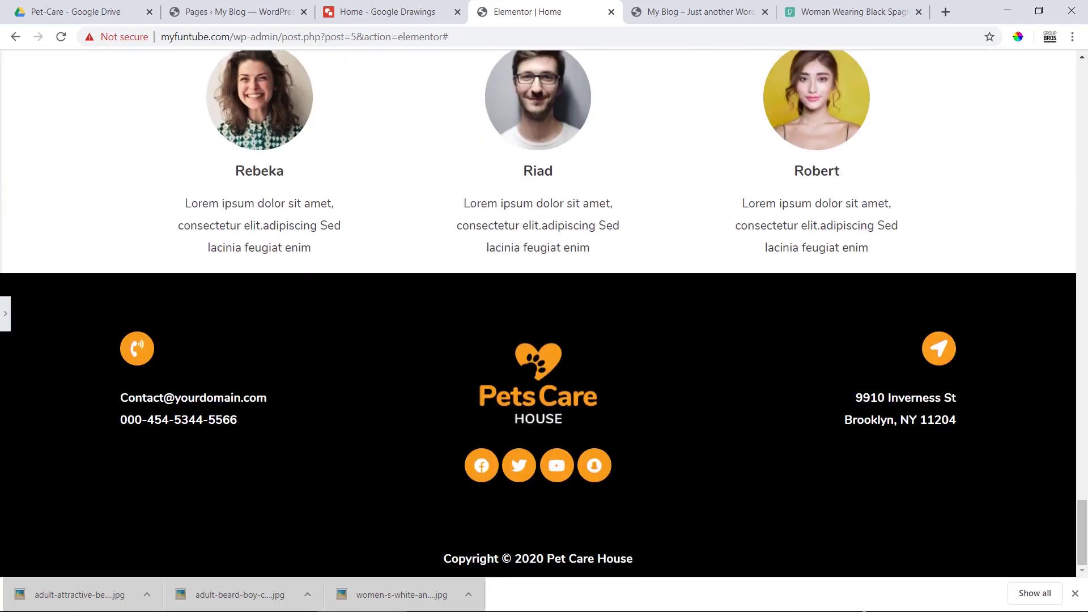
scroll(619, 163, "up", 4)
scroll(506, 162, "up", 2)
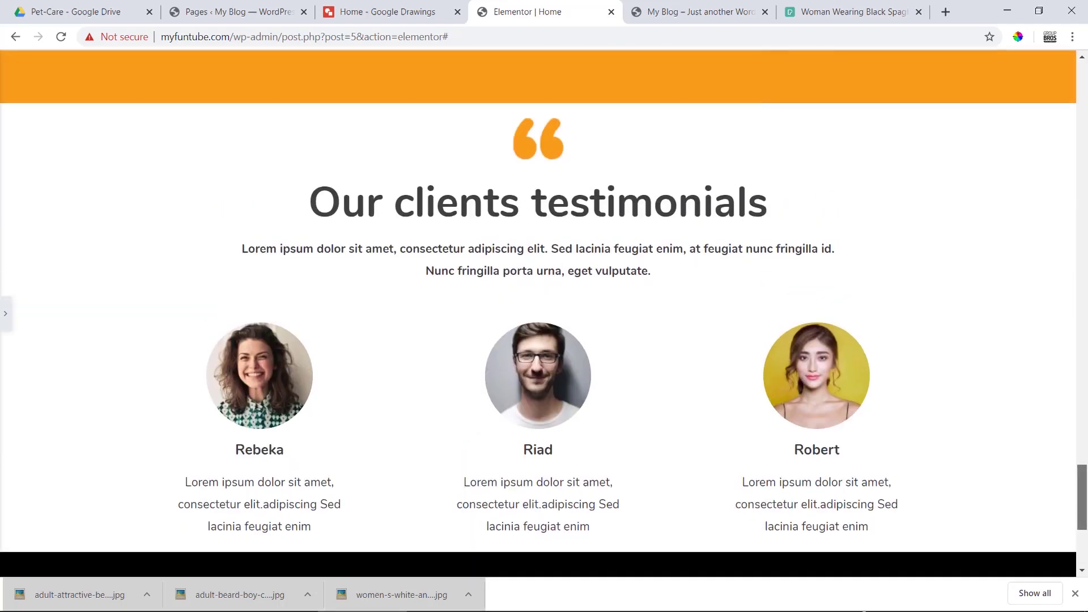
left_click(5, 313)
Set the testimonials section's padding to 70 px at the top and 70 px at the bottom.
left_click(645, 120)
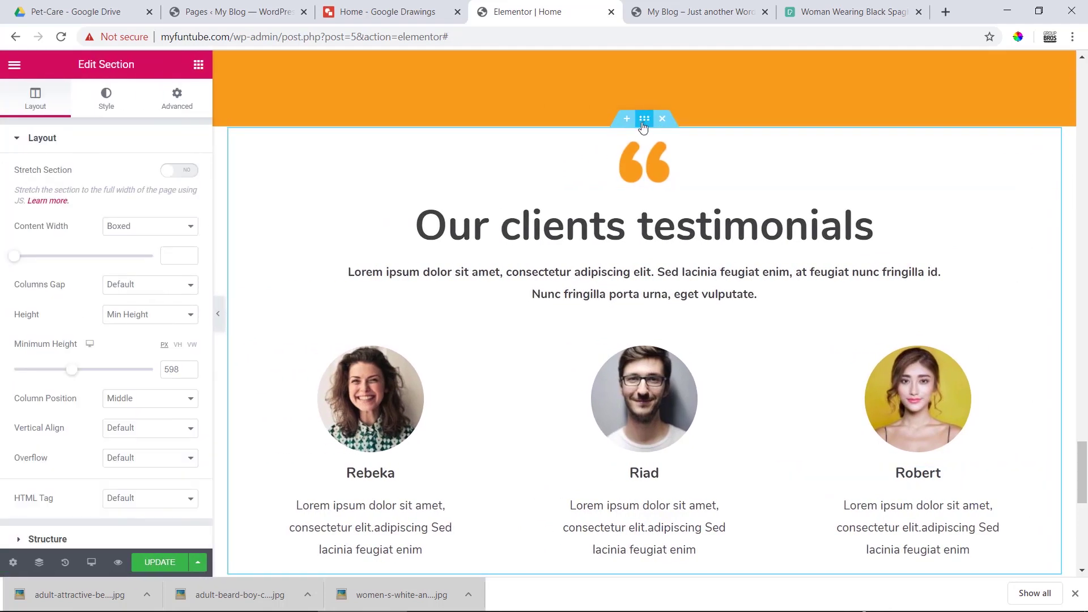
left_click(188, 107)
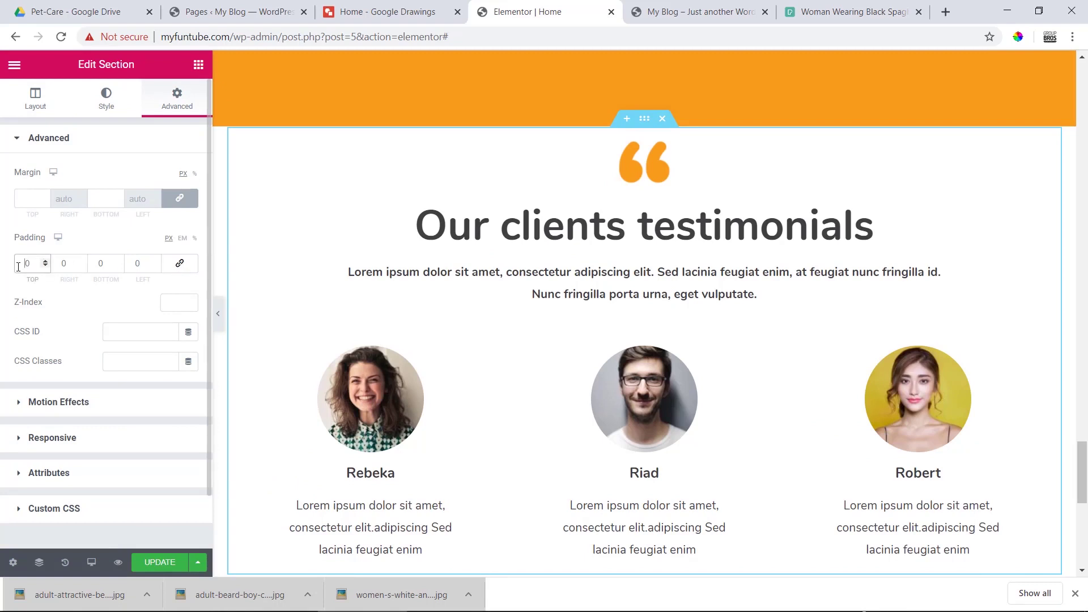
type("6")
key("BackSpace")
type("7")
left_click(93, 270)
type("7")
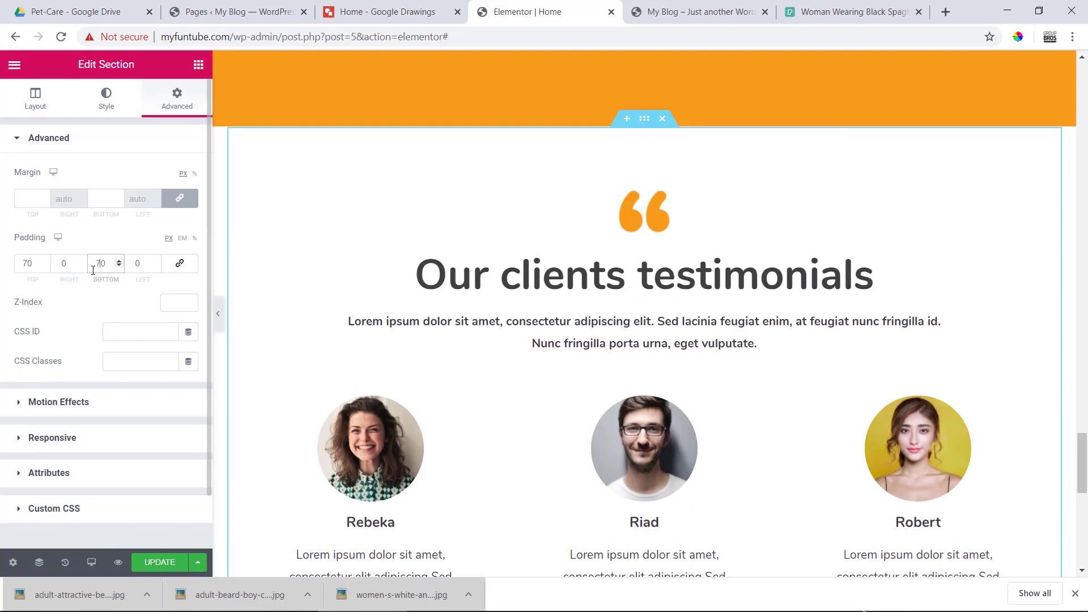
Preview the page without the editing panel, review its sections from the testimonials up to the header, and restore the panel.
scroll(554, 313, "down", 7)
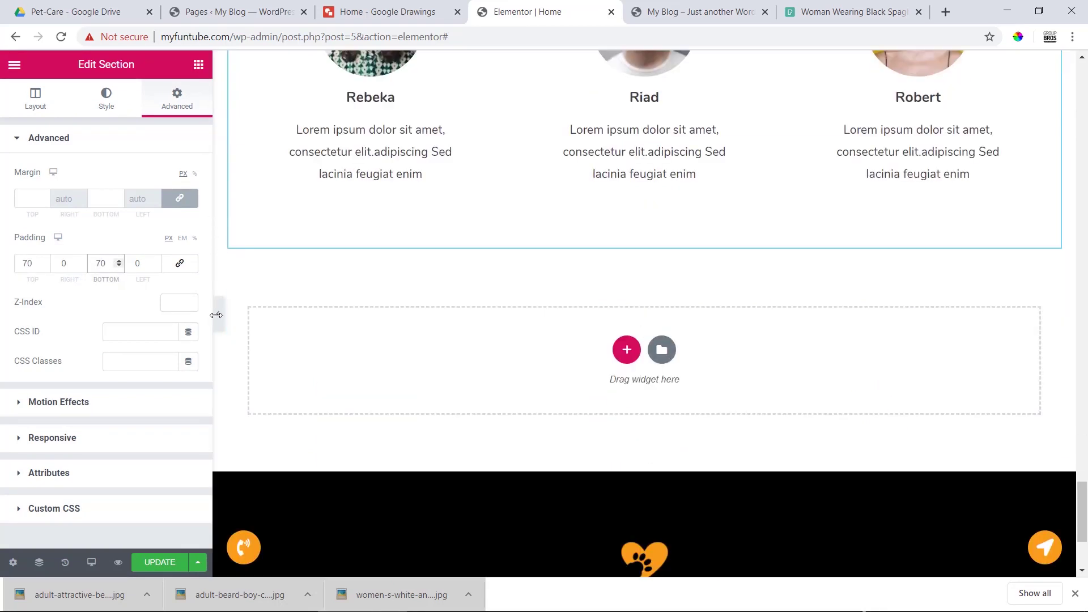
left_click(218, 314)
scroll(526, 375, "up", 10)
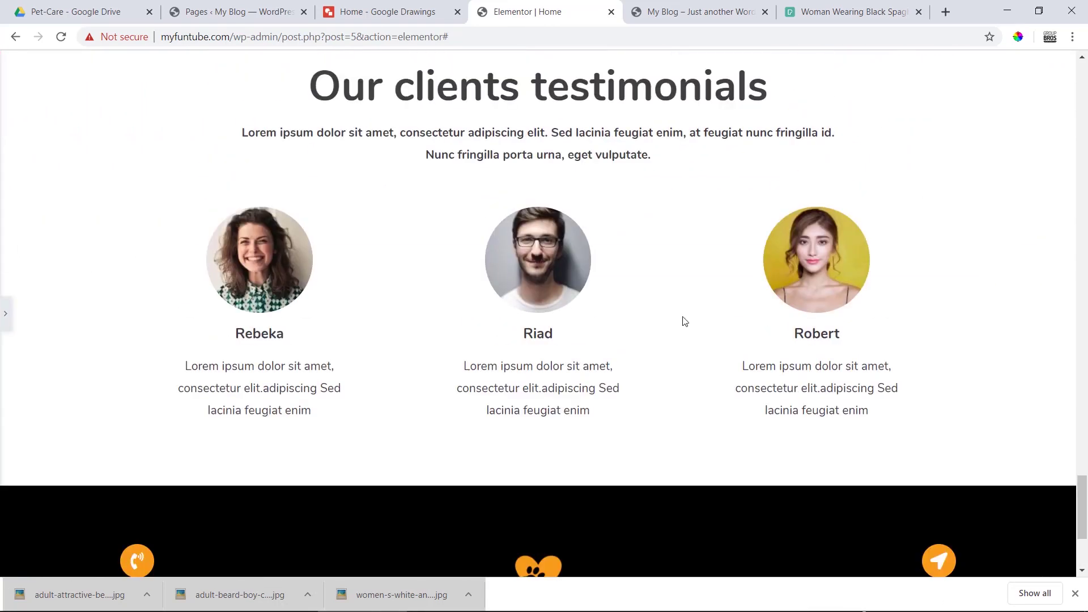
scroll(691, 334, "up", 7)
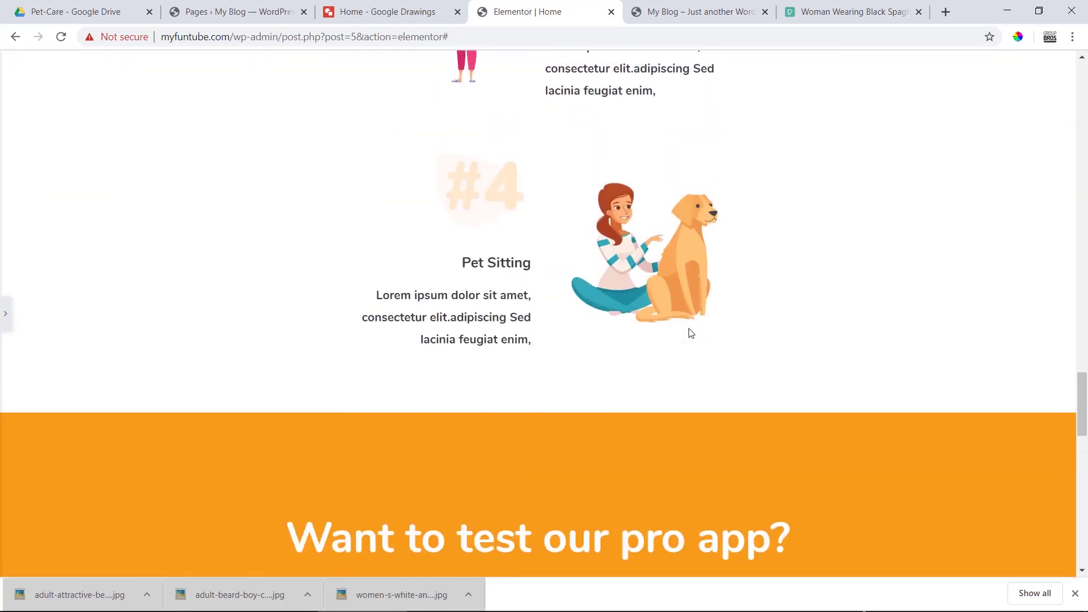
scroll(691, 333, "down", 18)
scroll(689, 329, "up", 18)
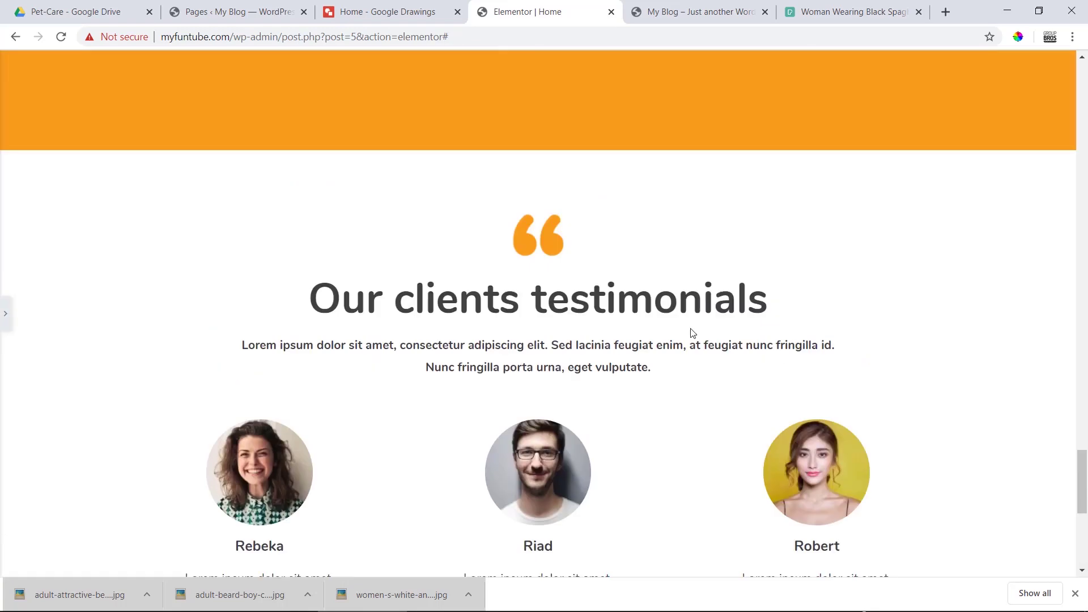
scroll(691, 330, "up", 20)
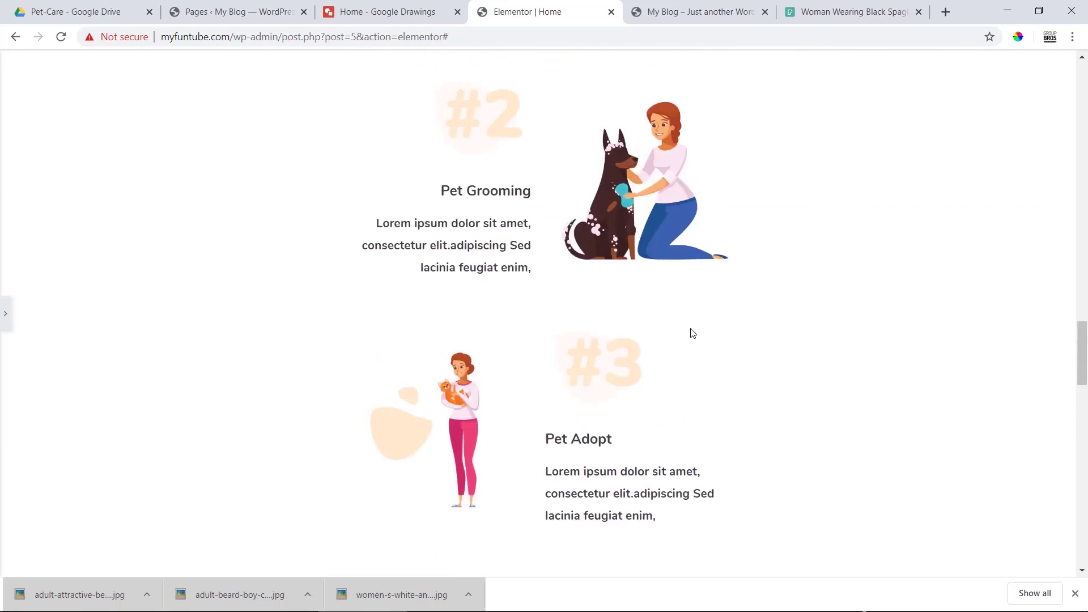
scroll(691, 330, "up", 8)
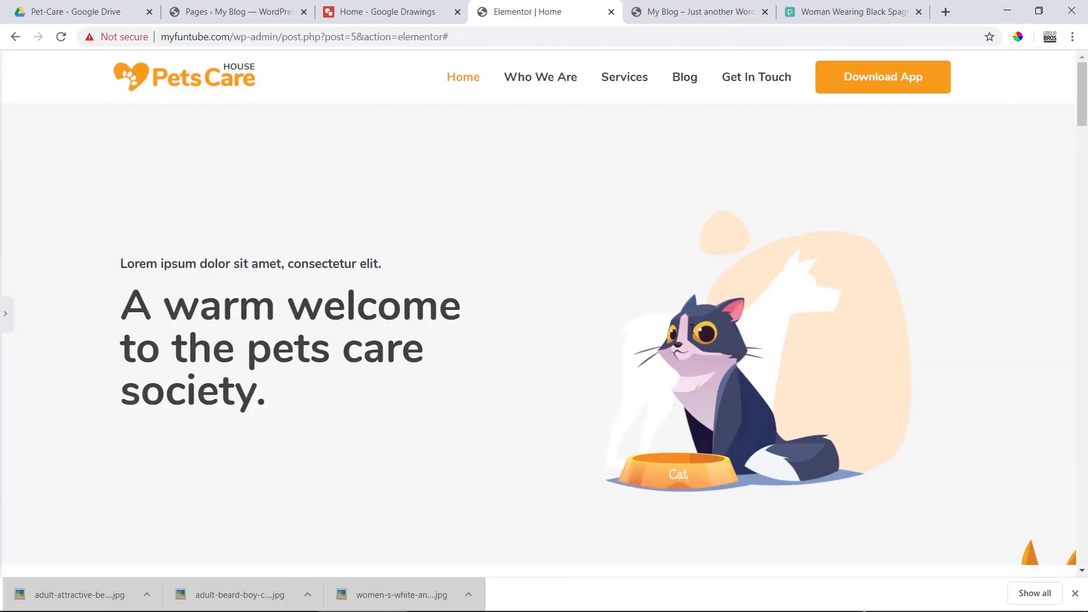
left_click(5, 313)
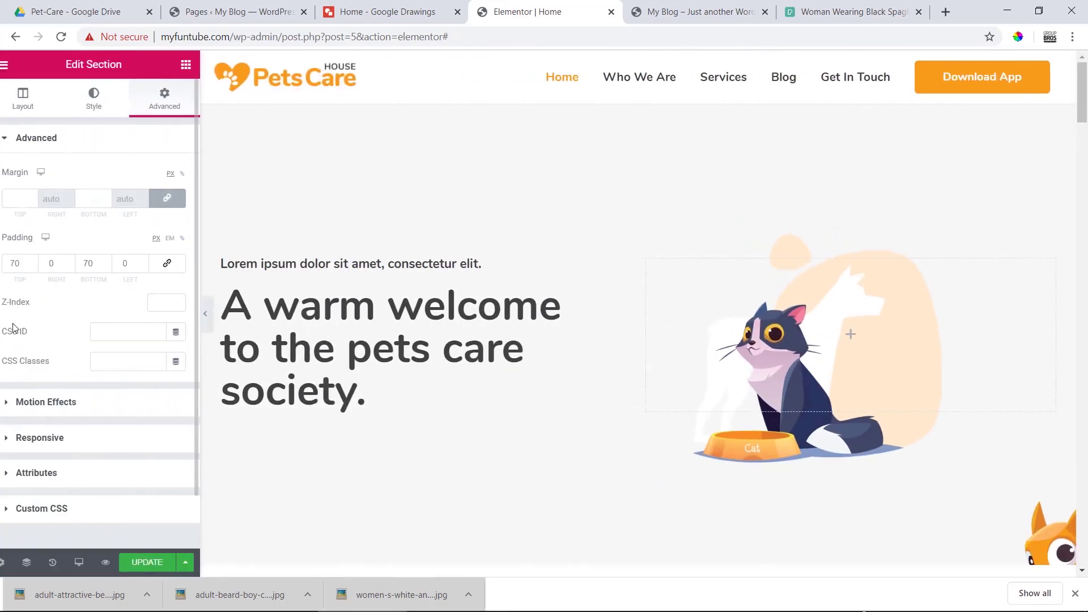
Update the home page to save the changes and look over its upper sections.
left_click(153, 563)
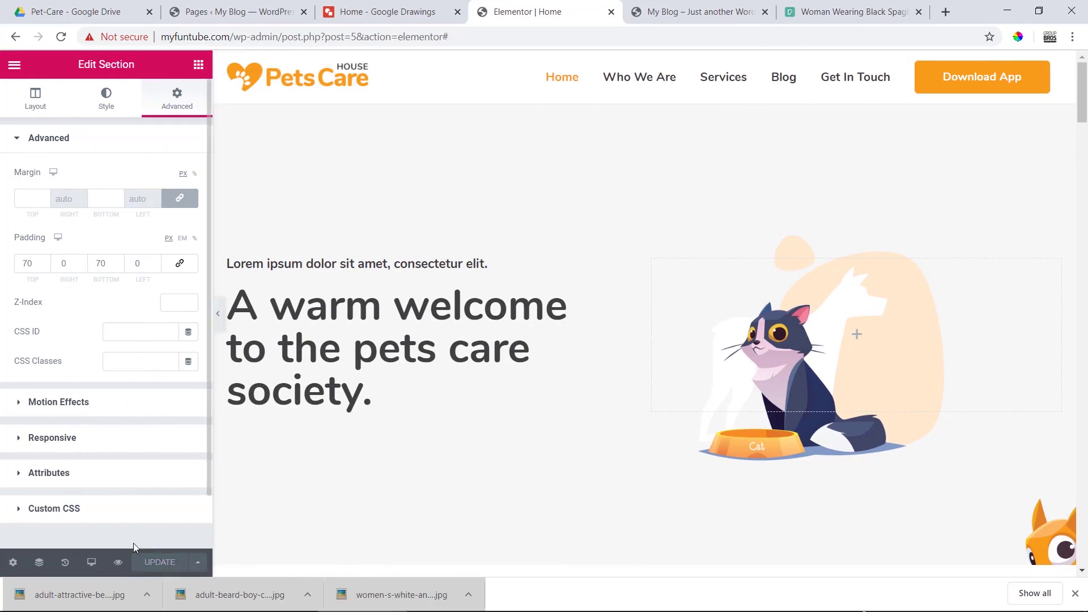
scroll(590, 452, "down", 10)
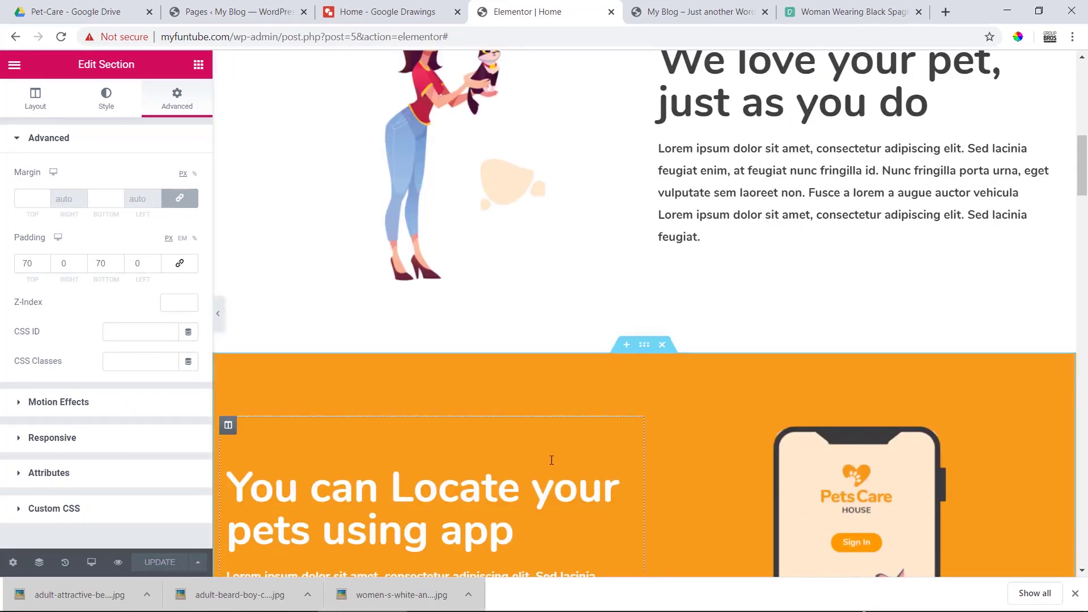
scroll(551, 460, "down", 8)
scroll(561, 458, "up", 18)
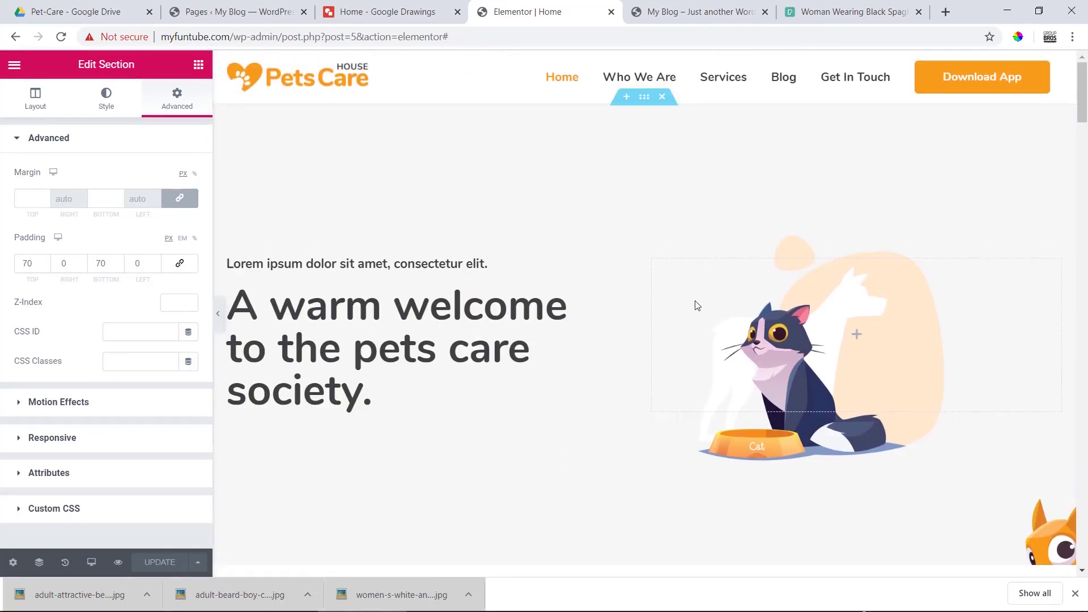